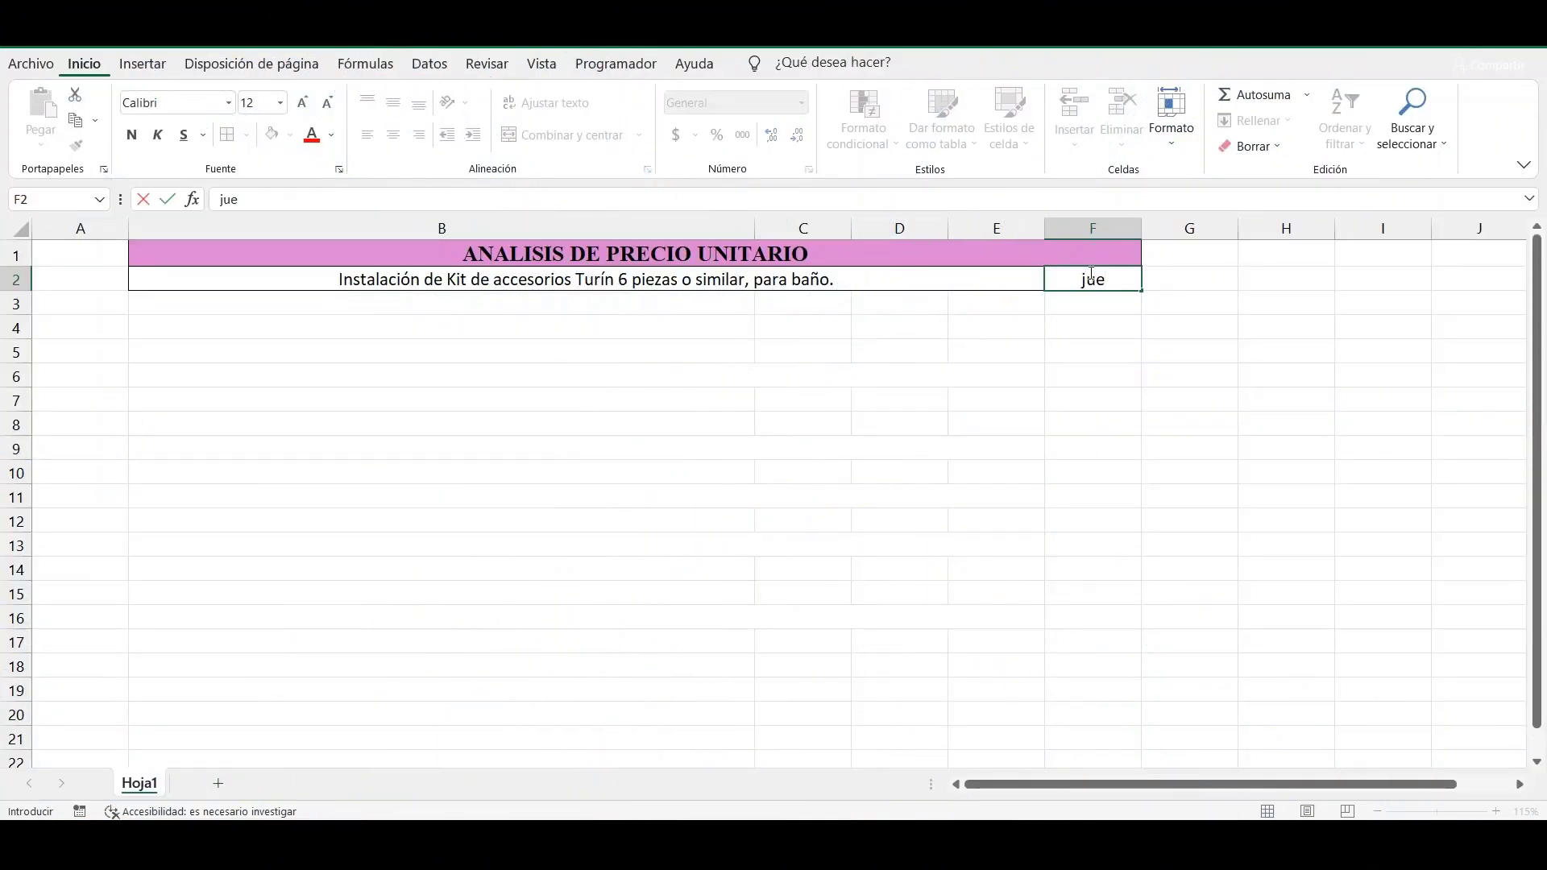
- Finish entering 'juego' as the unit in cell F2
type("go")
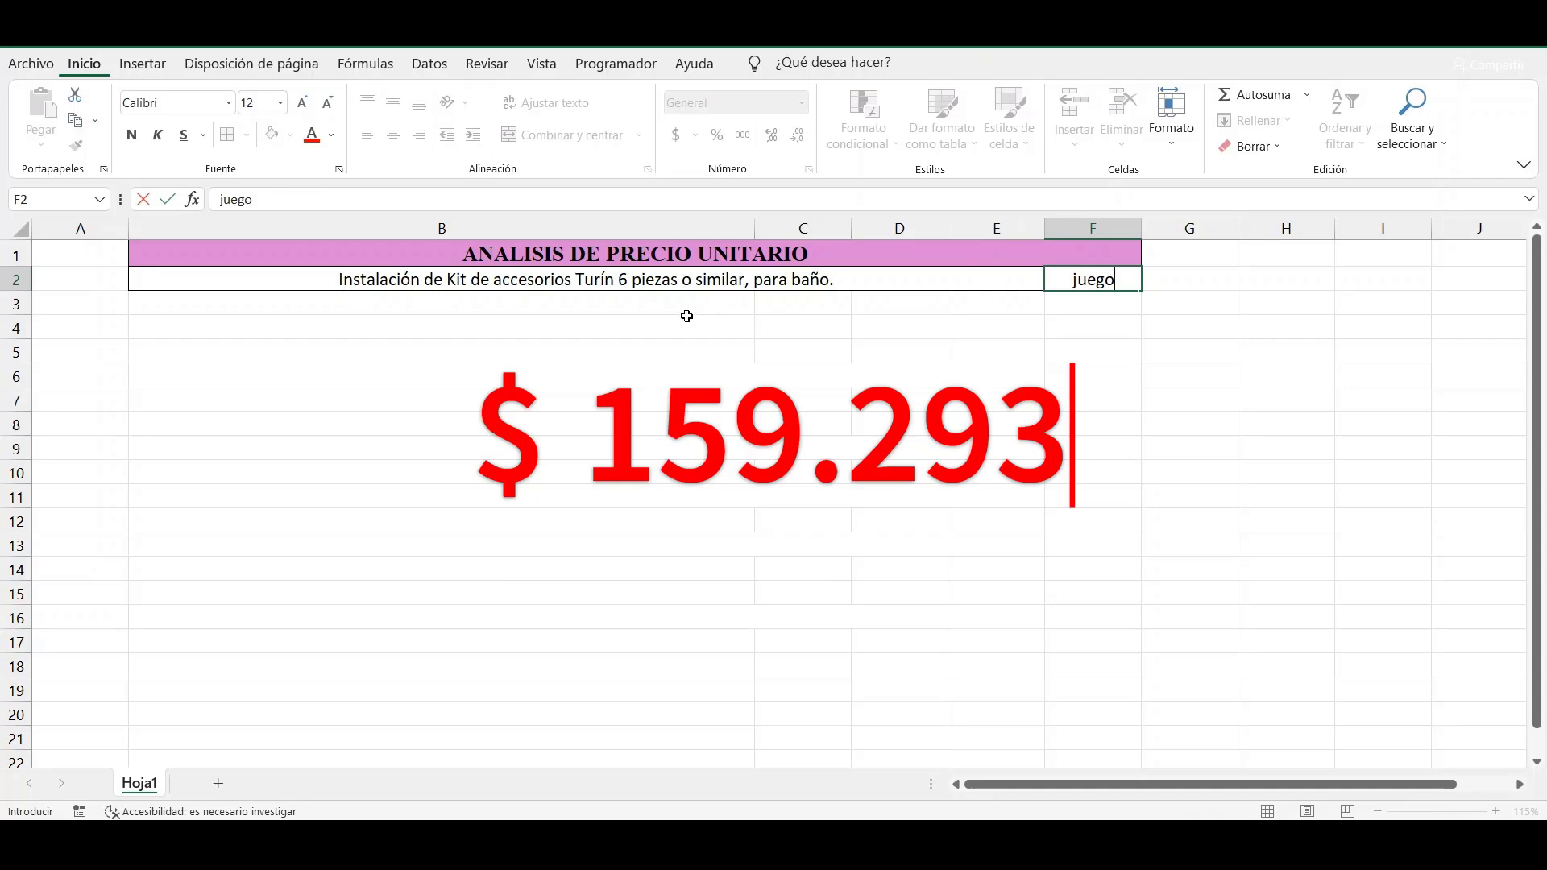
- Label cell B3 'Rendimiento' and cell E3 'Jornada'
left_click(685, 311)
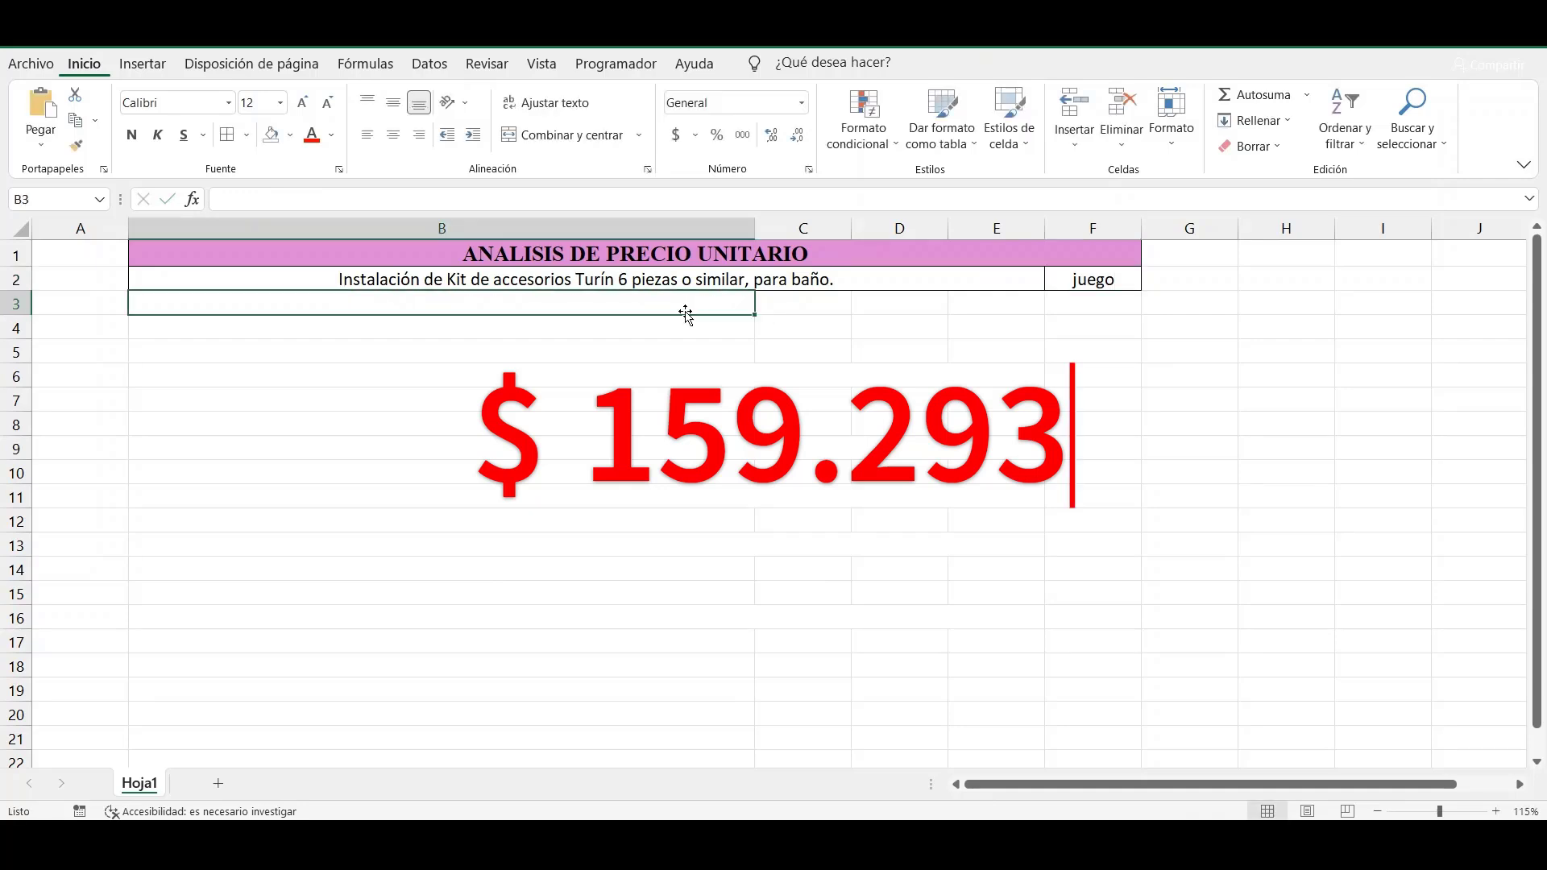
type("R")
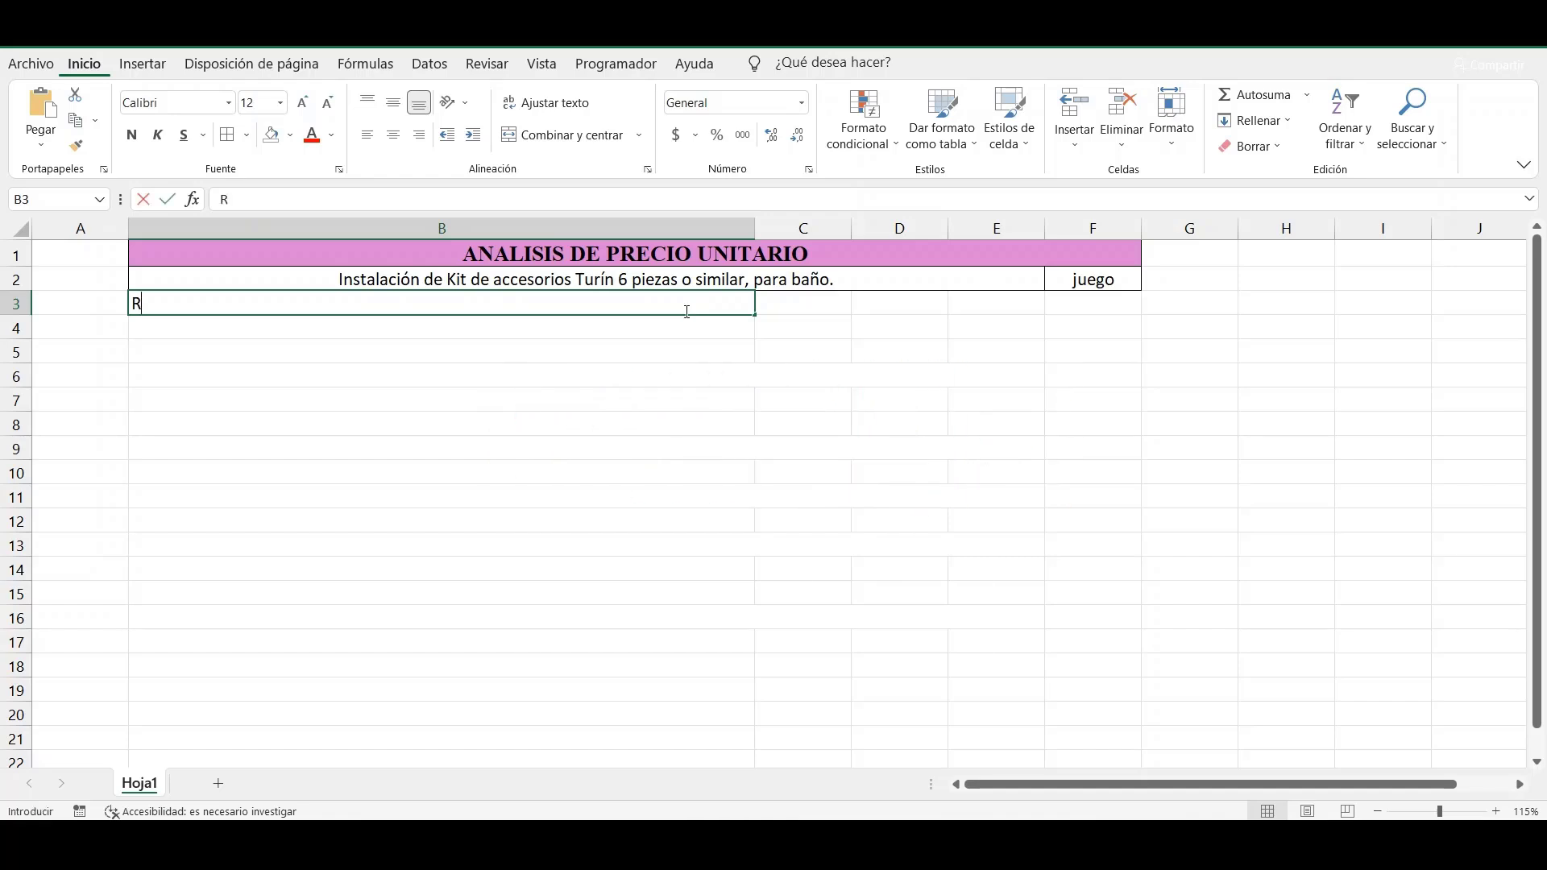
type("endimiento")
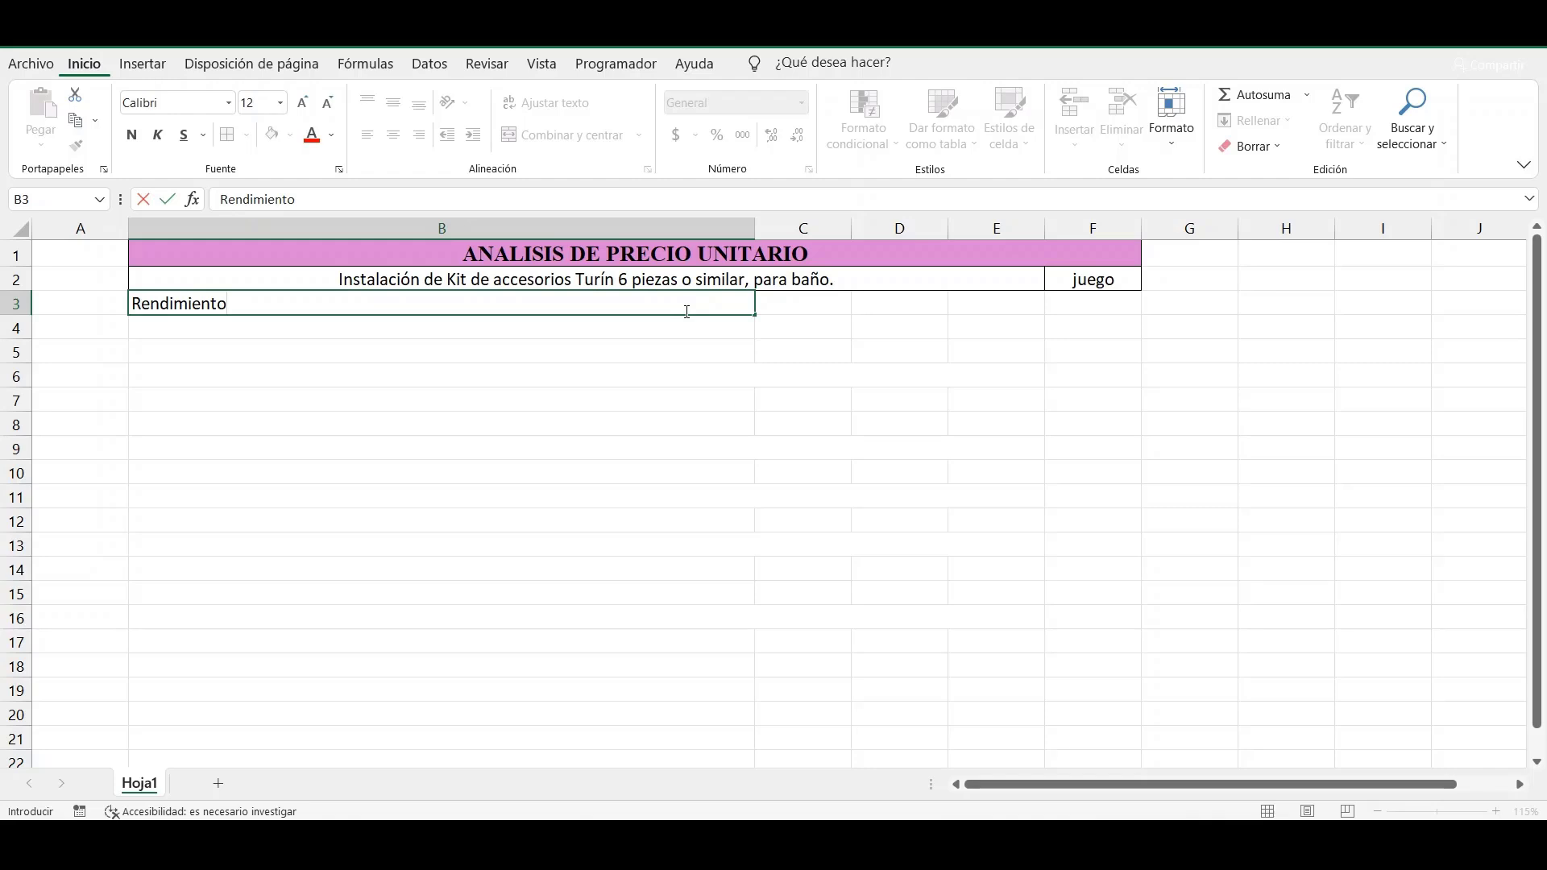
left_click(1008, 314)
type("Jorn")
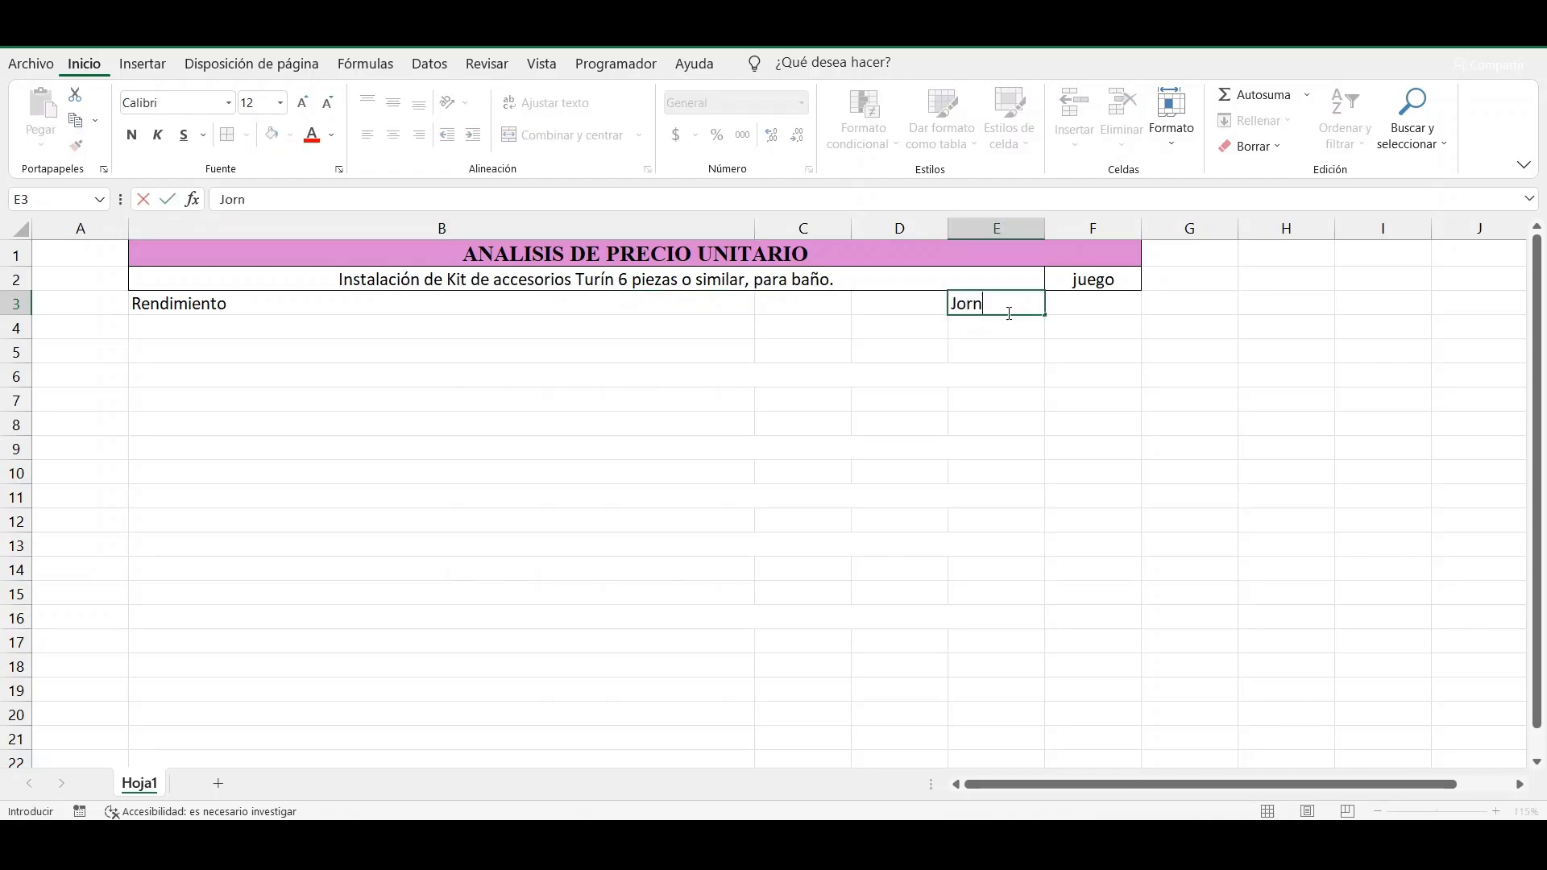
type("ada")
- Type bold headers Descripción, Unidad, Cantidad, Costo and Subtotal across row 5 from B5
left_click(696, 356)
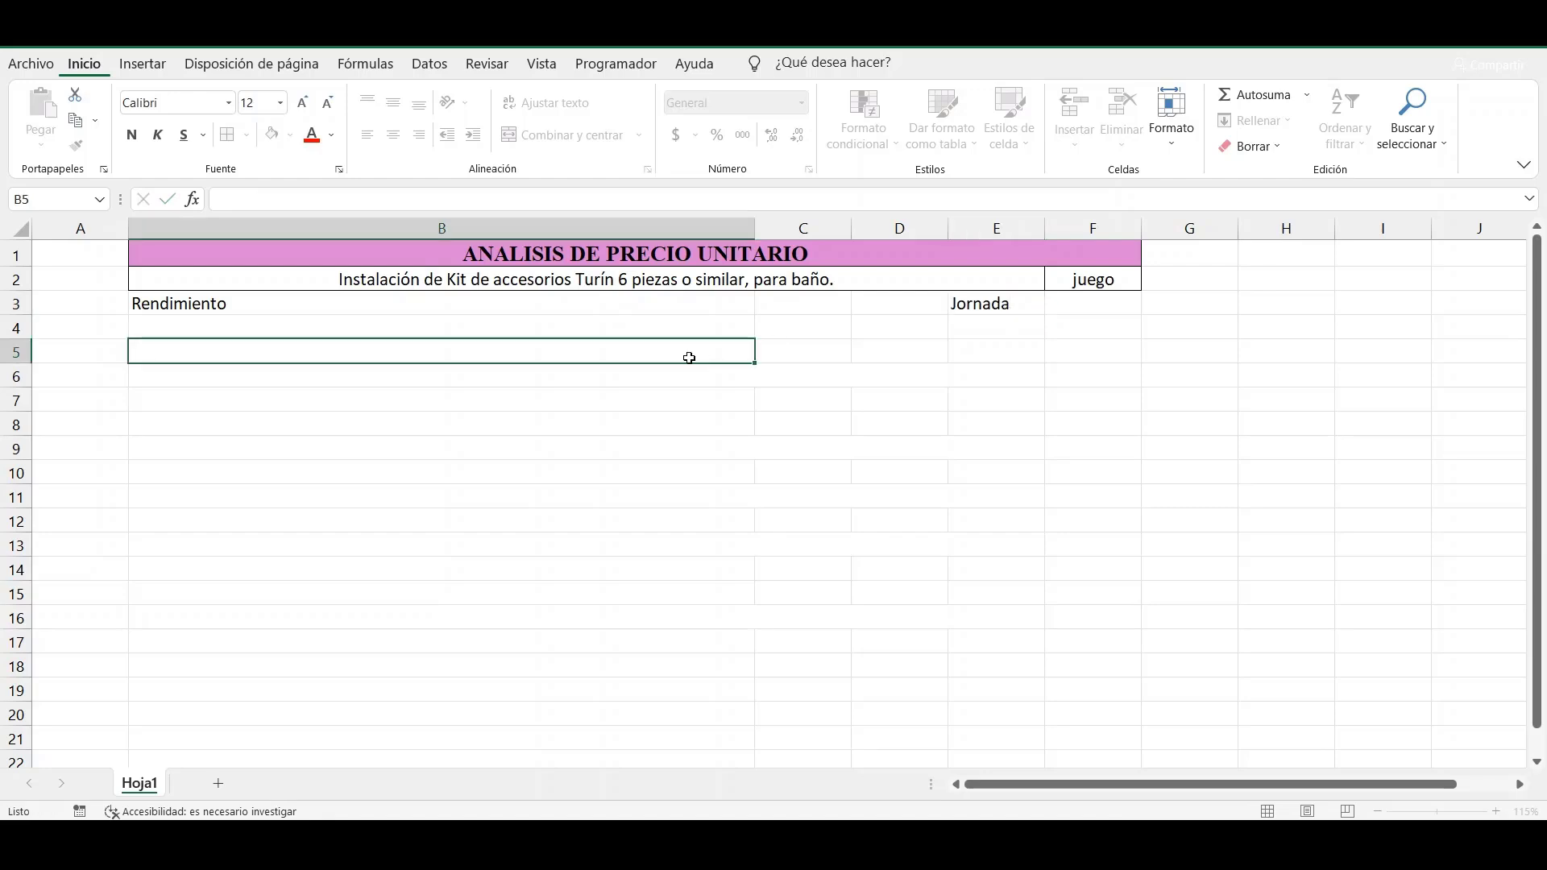
key("ctrl+n")
type("Desc")
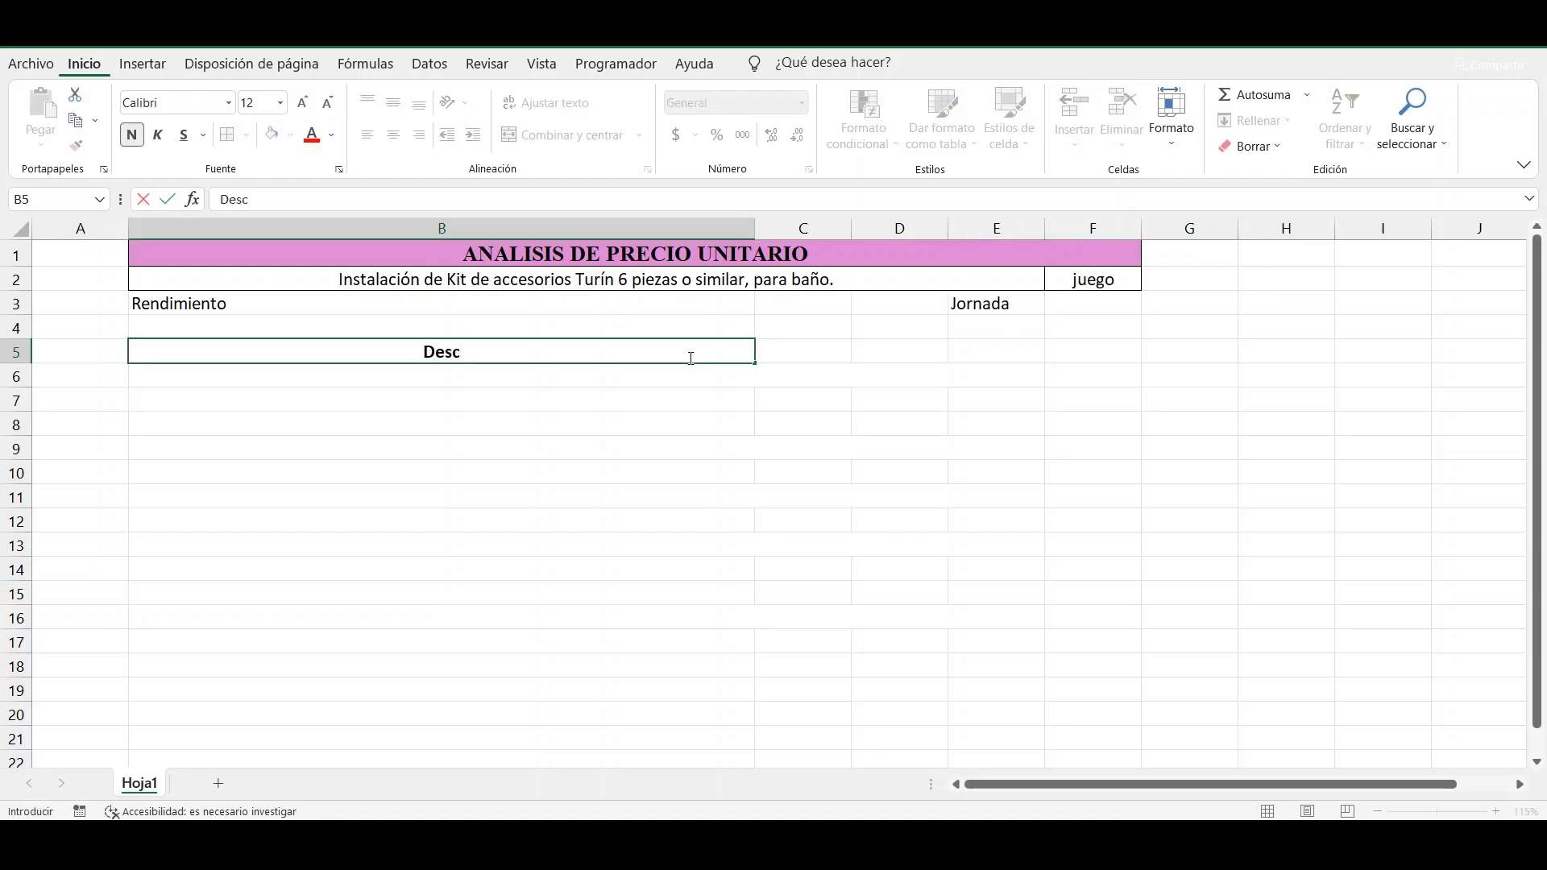
type("ripci")
type("ón")
key("Tab")
type("Un")
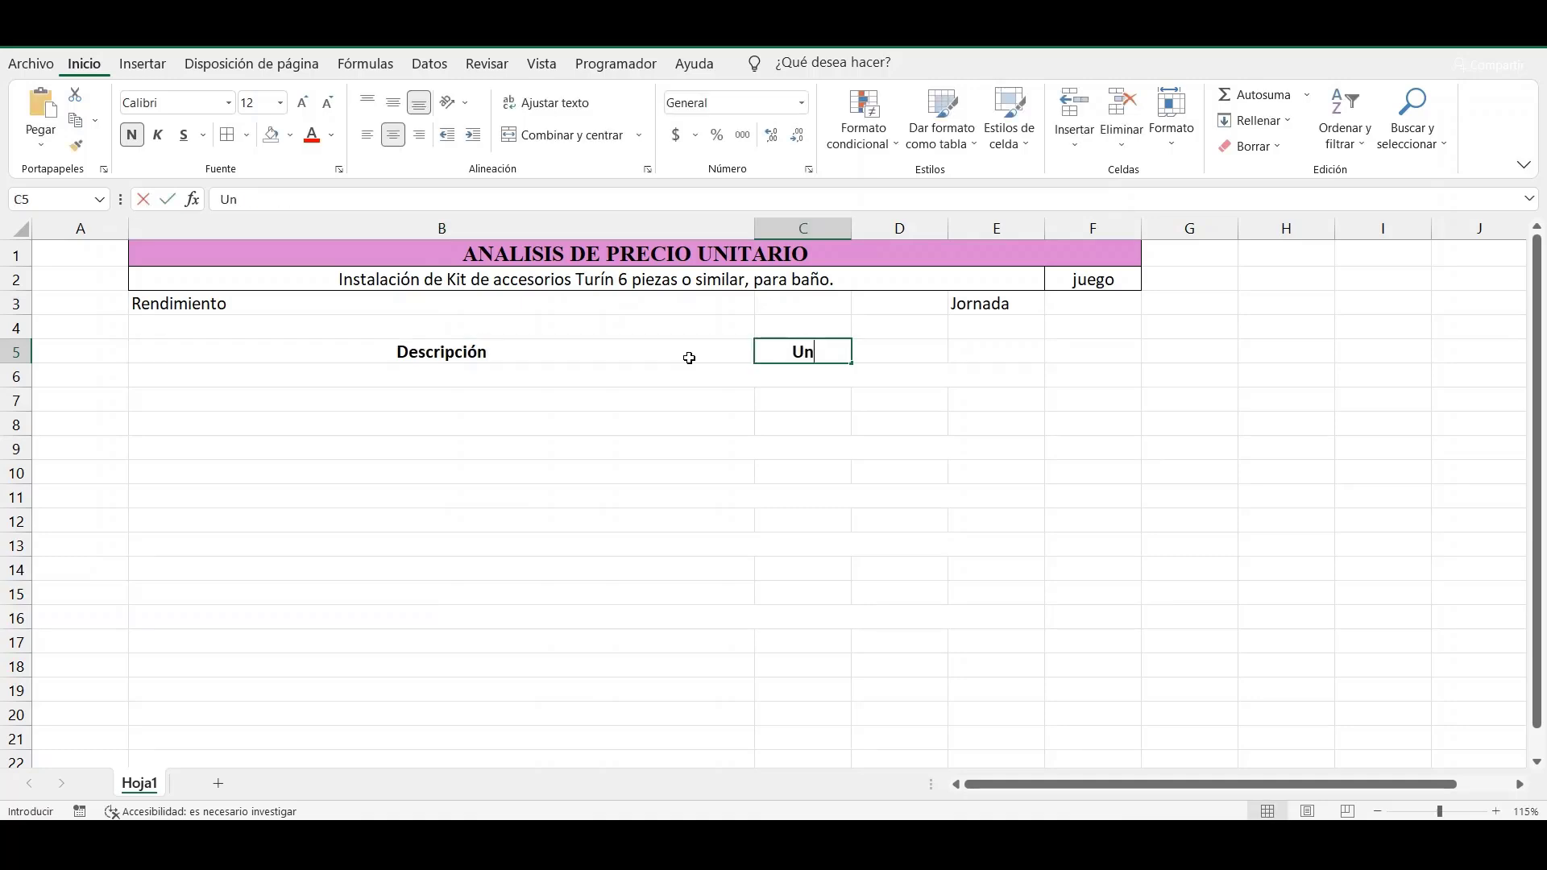
type("idad")
key("Tab")
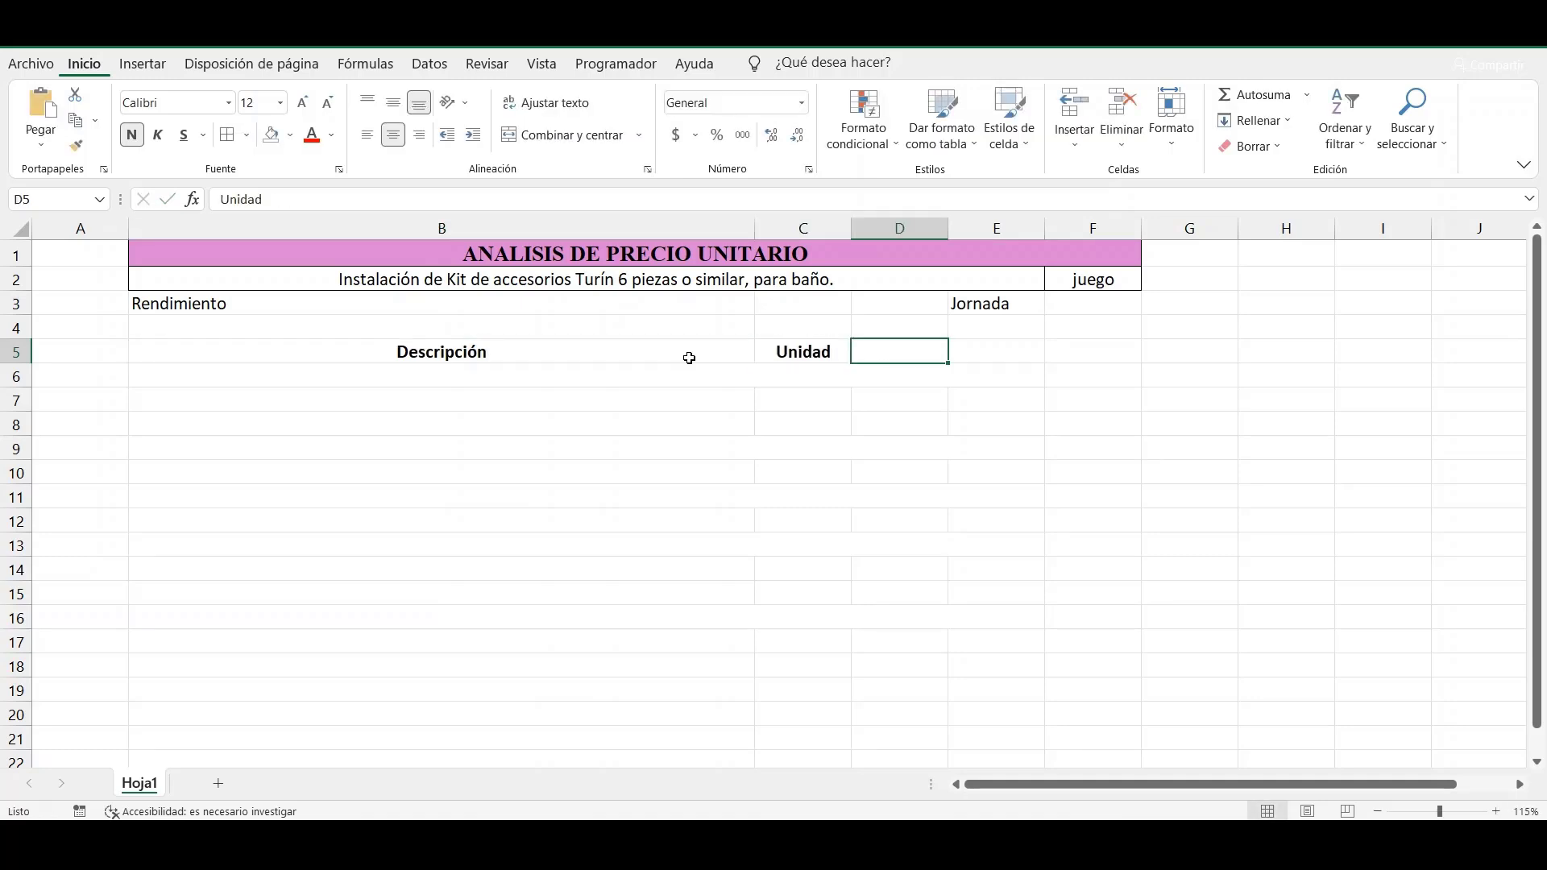
type("Canti")
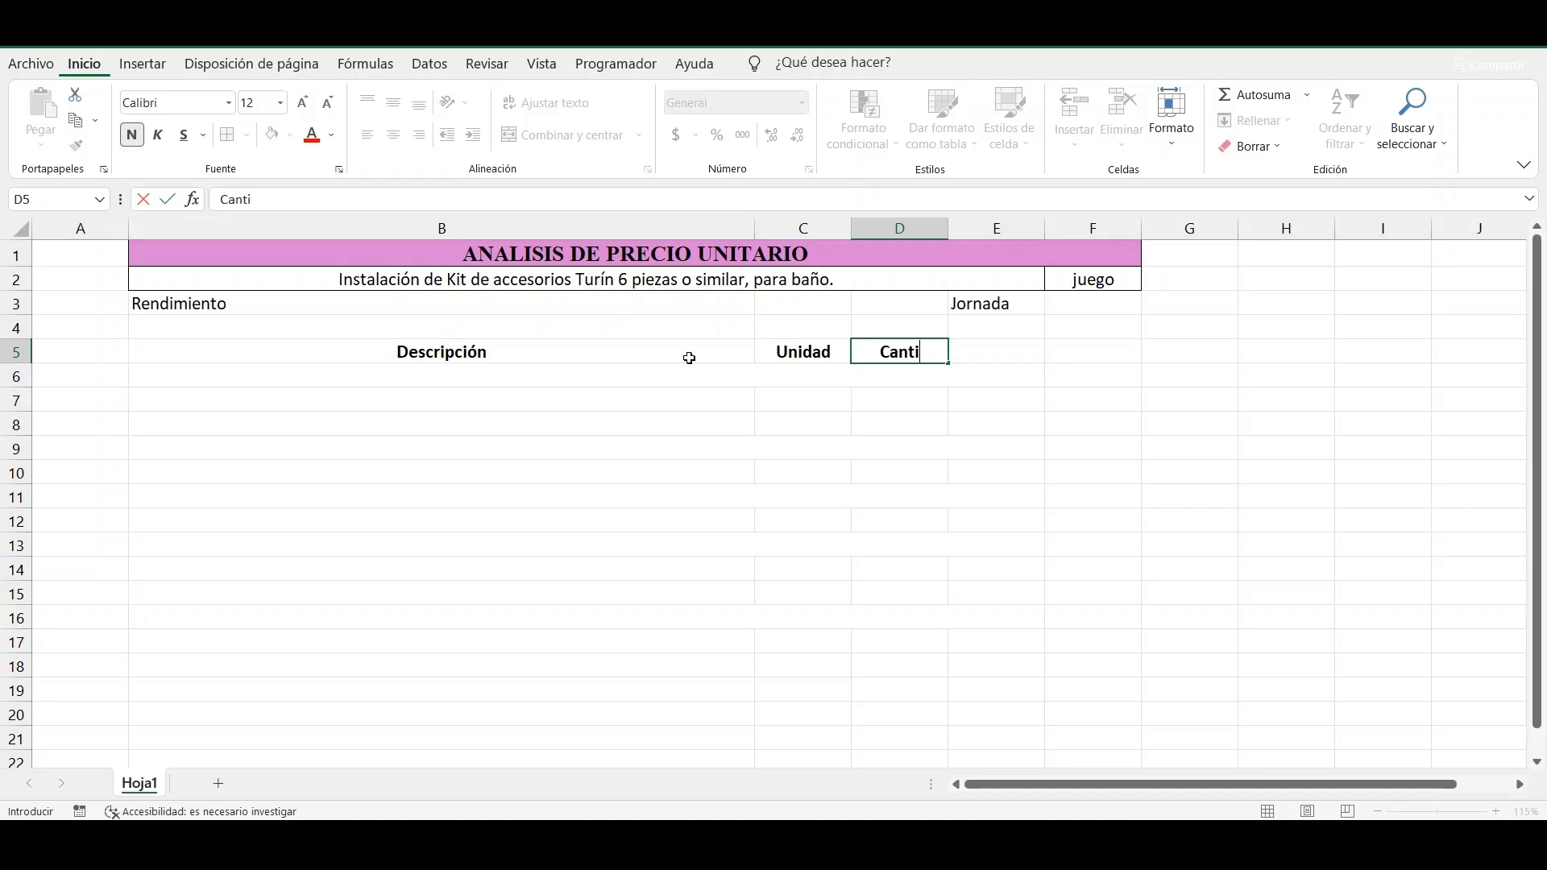
type("dad")
key("Tab")
type("C")
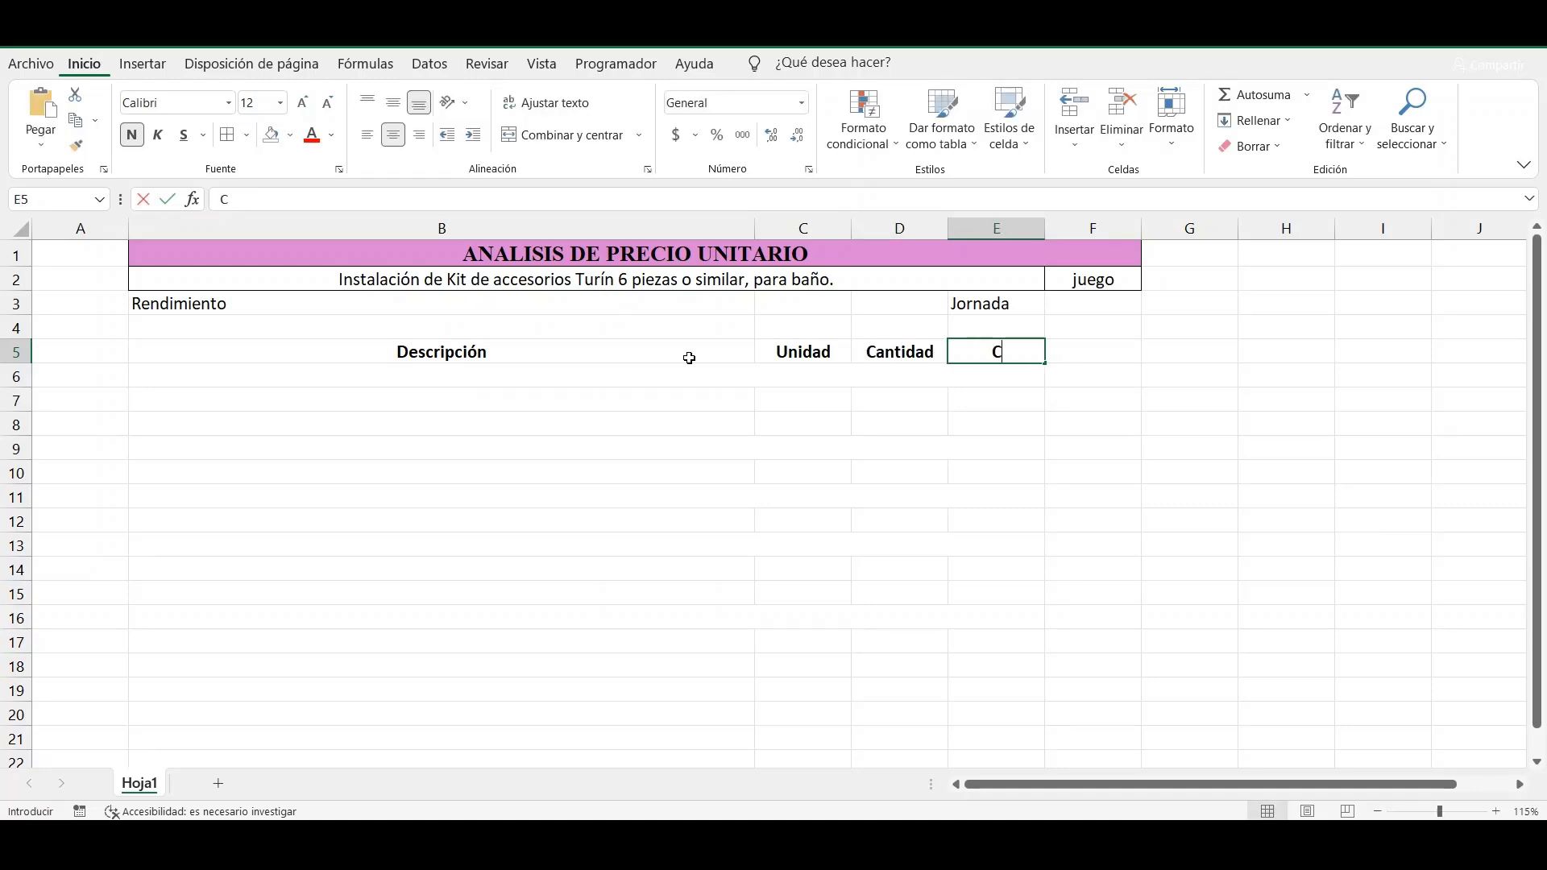
type("osto")
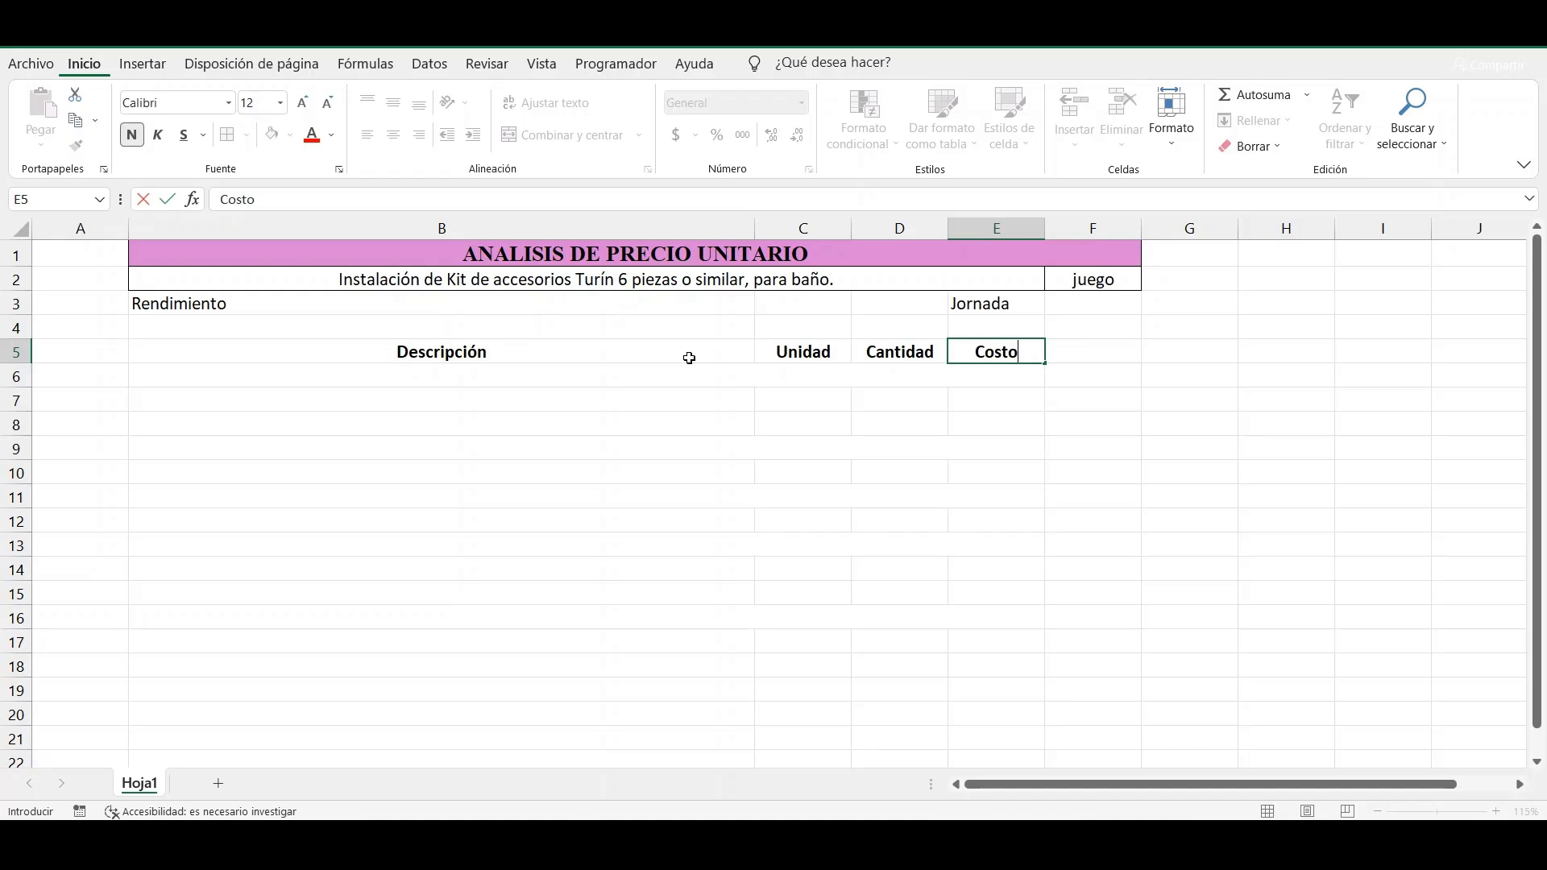
key("Tab")
type("Sub")
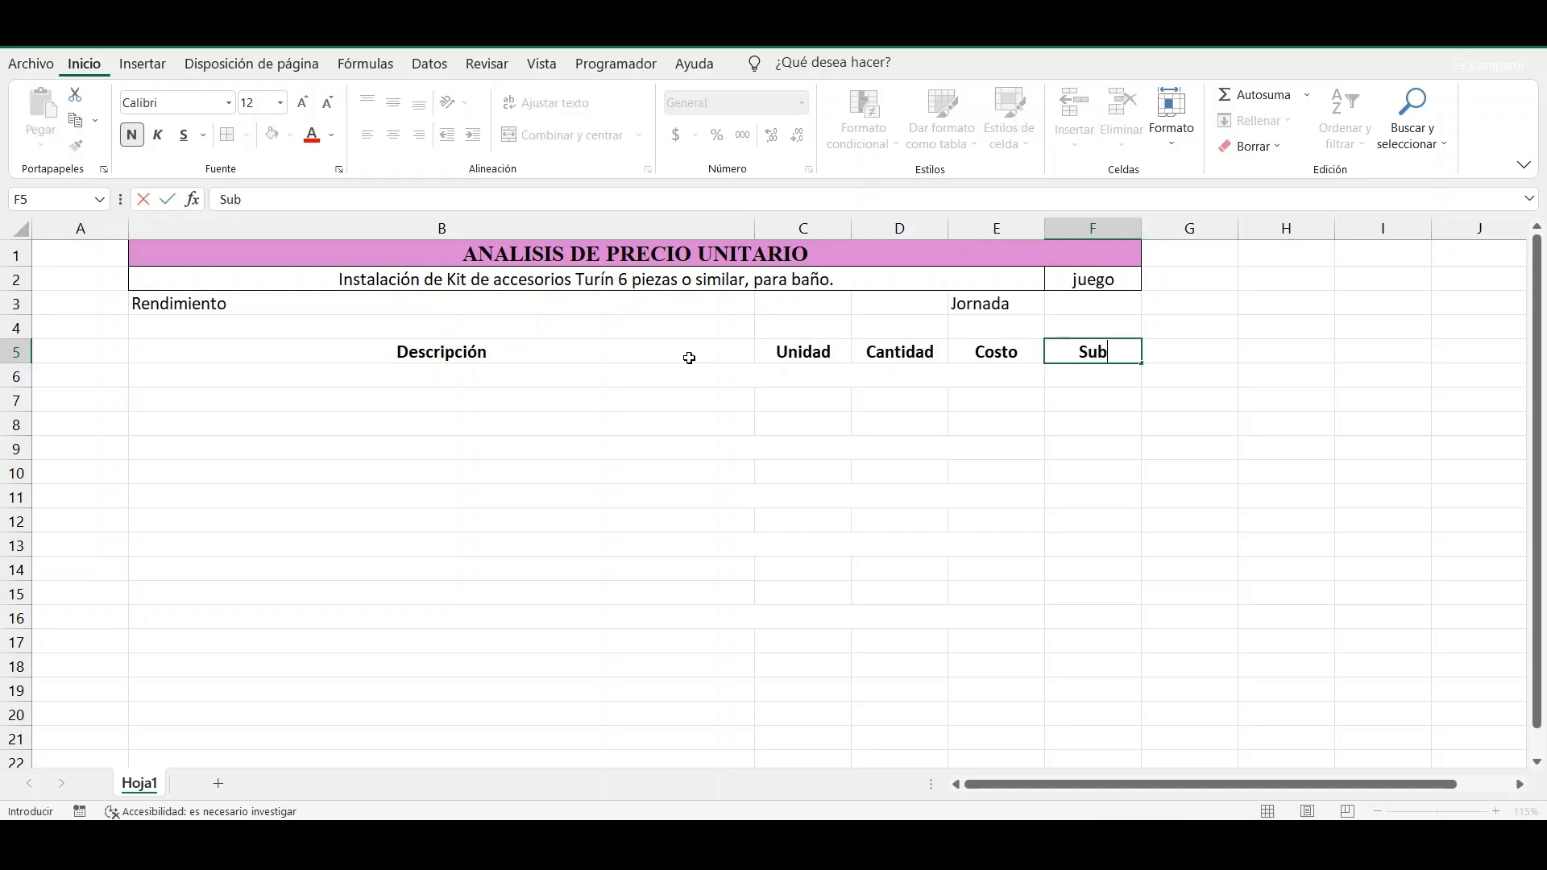
type("total")
- Enter 'Materiales' in B6 with items 'Kit de accesorios turin 6 piezas' and 'Cemento ceramico' below
left_click(452, 374)
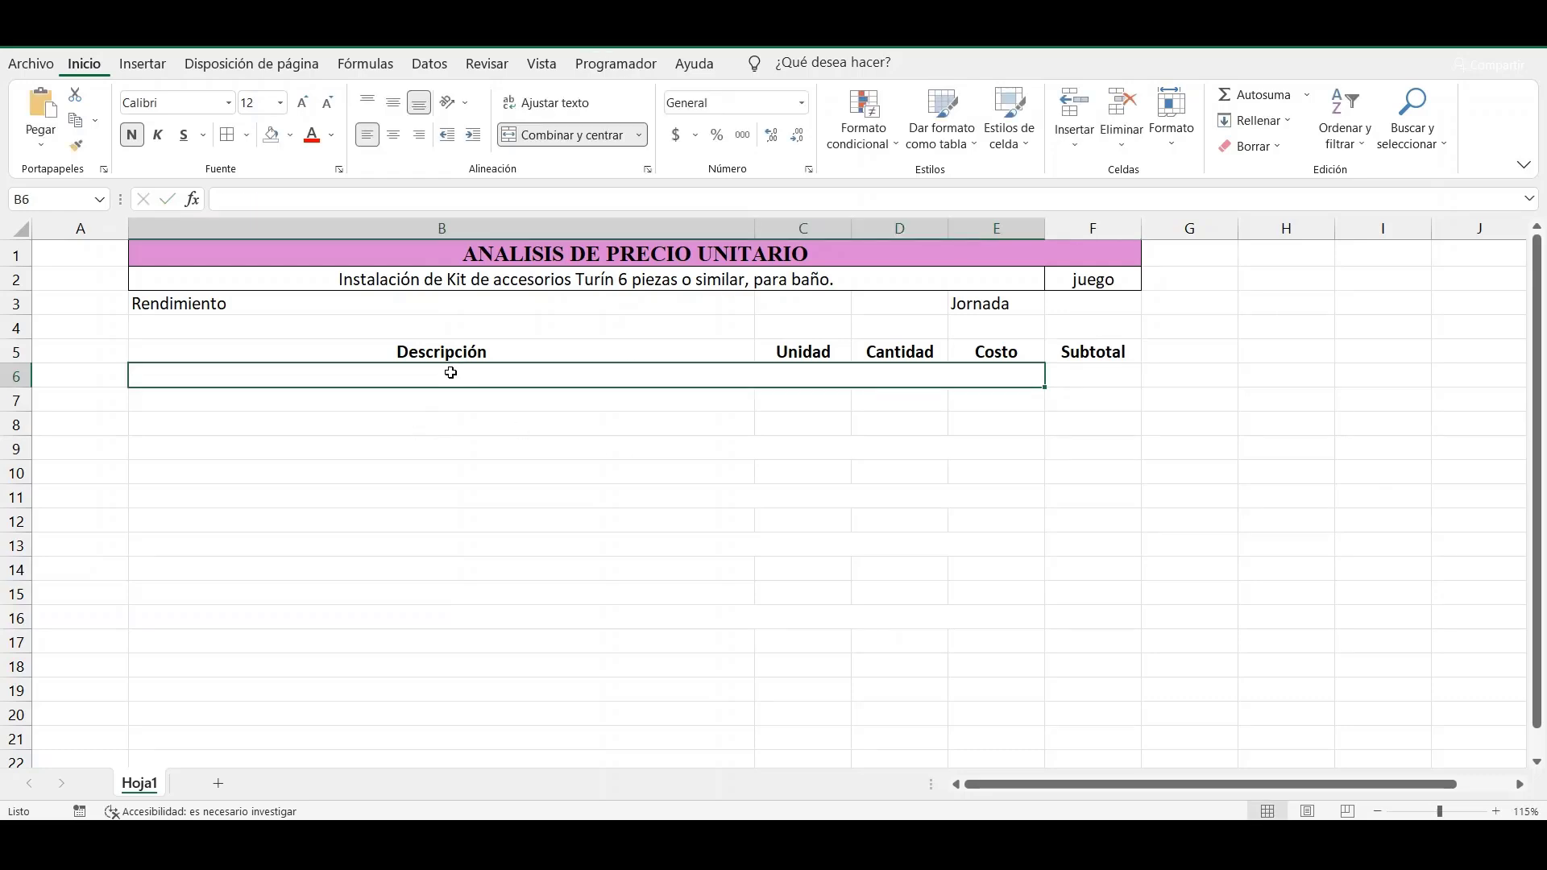
type("Materiales")
key("Return")
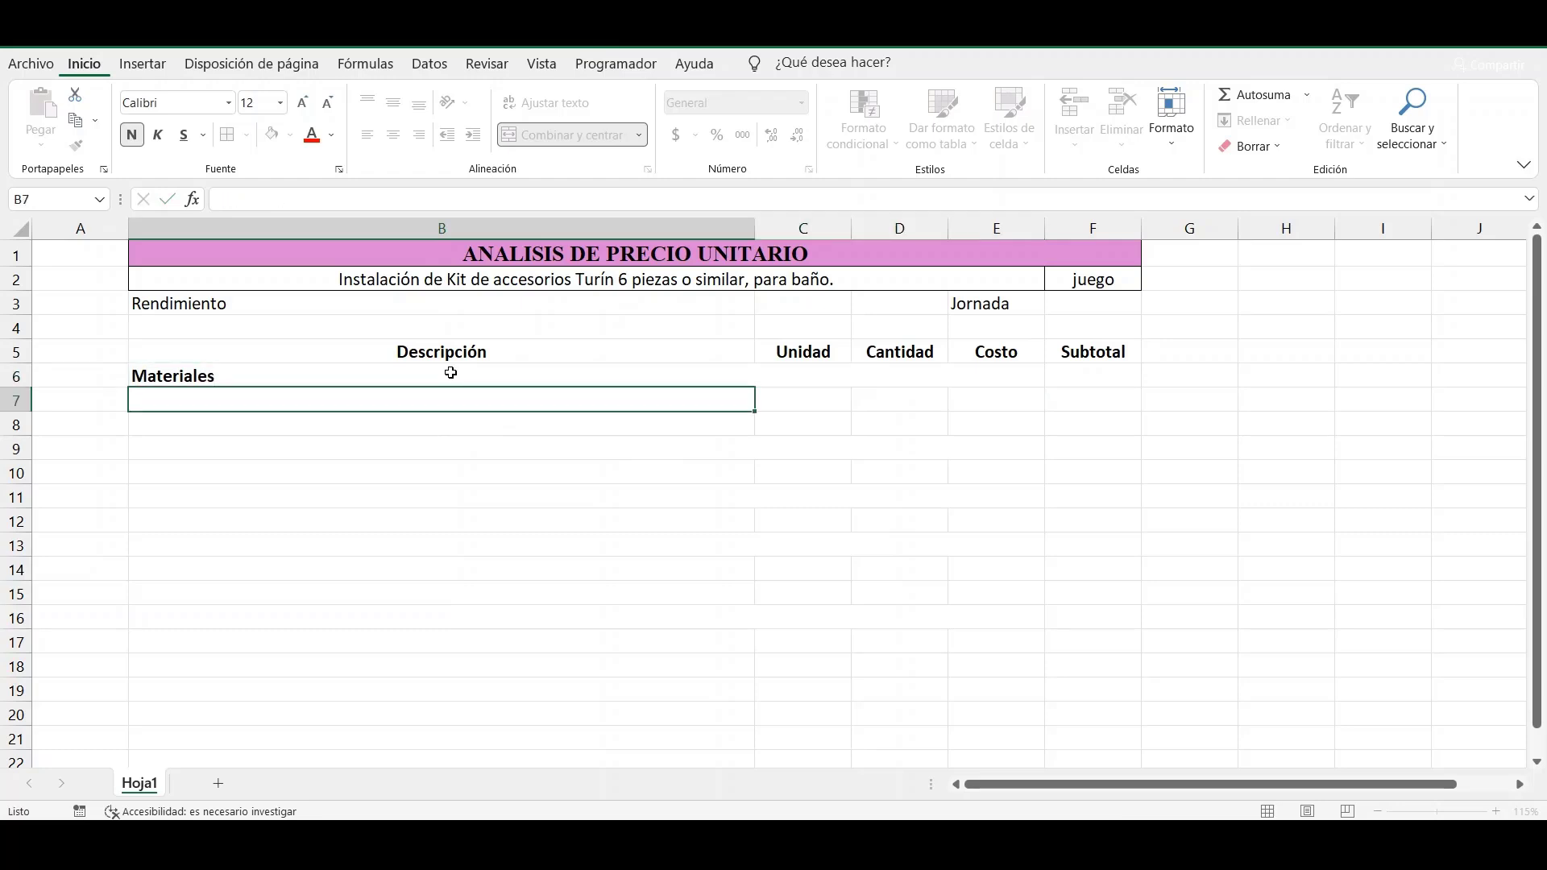
type("Ki")
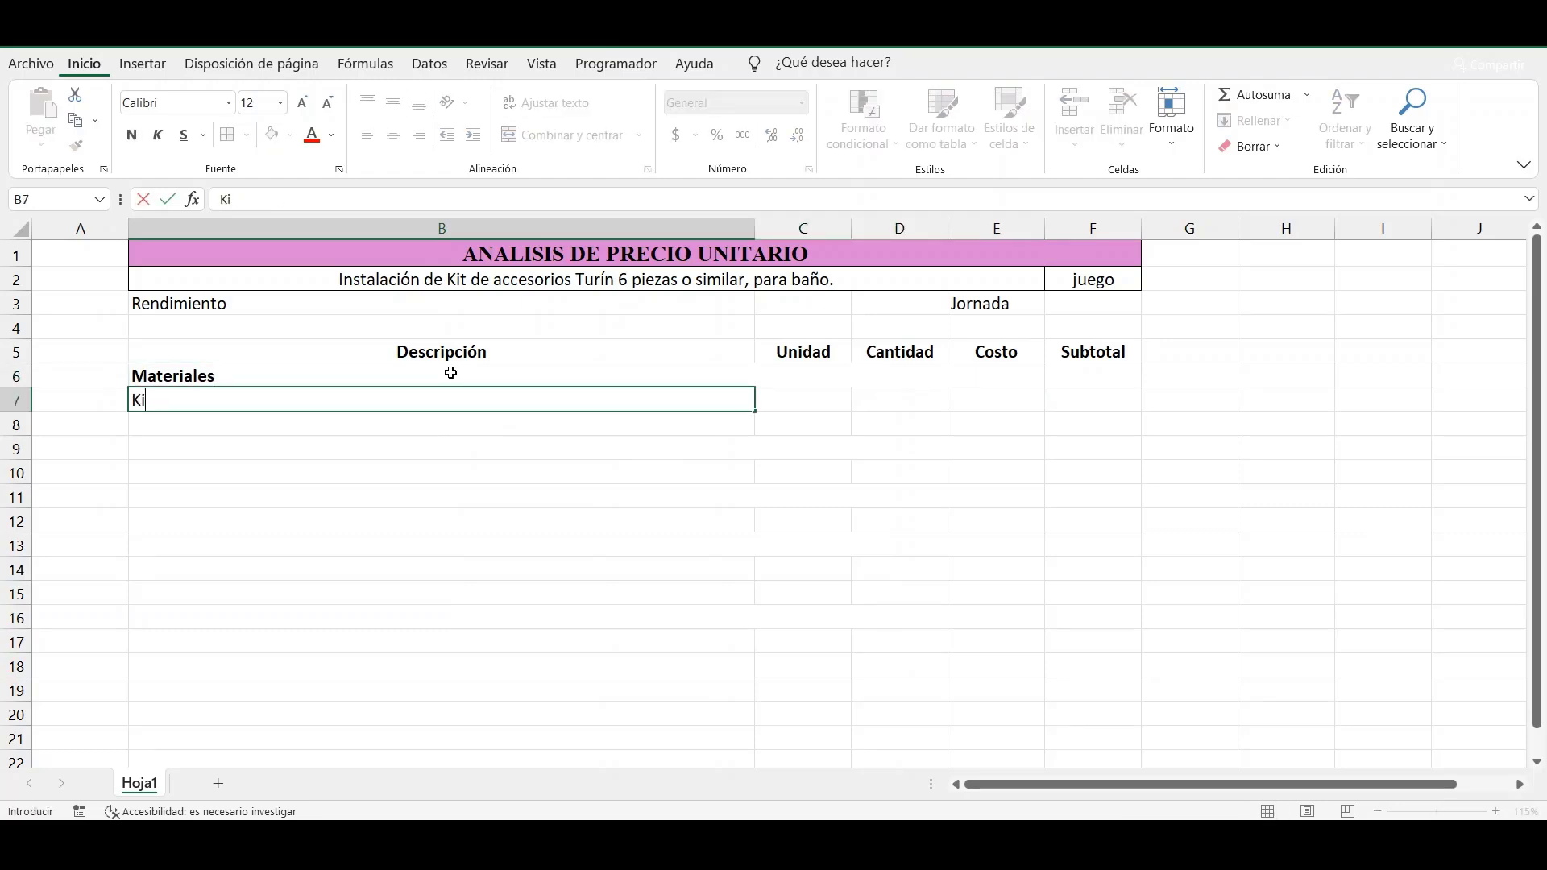
type("t de accesorios ")
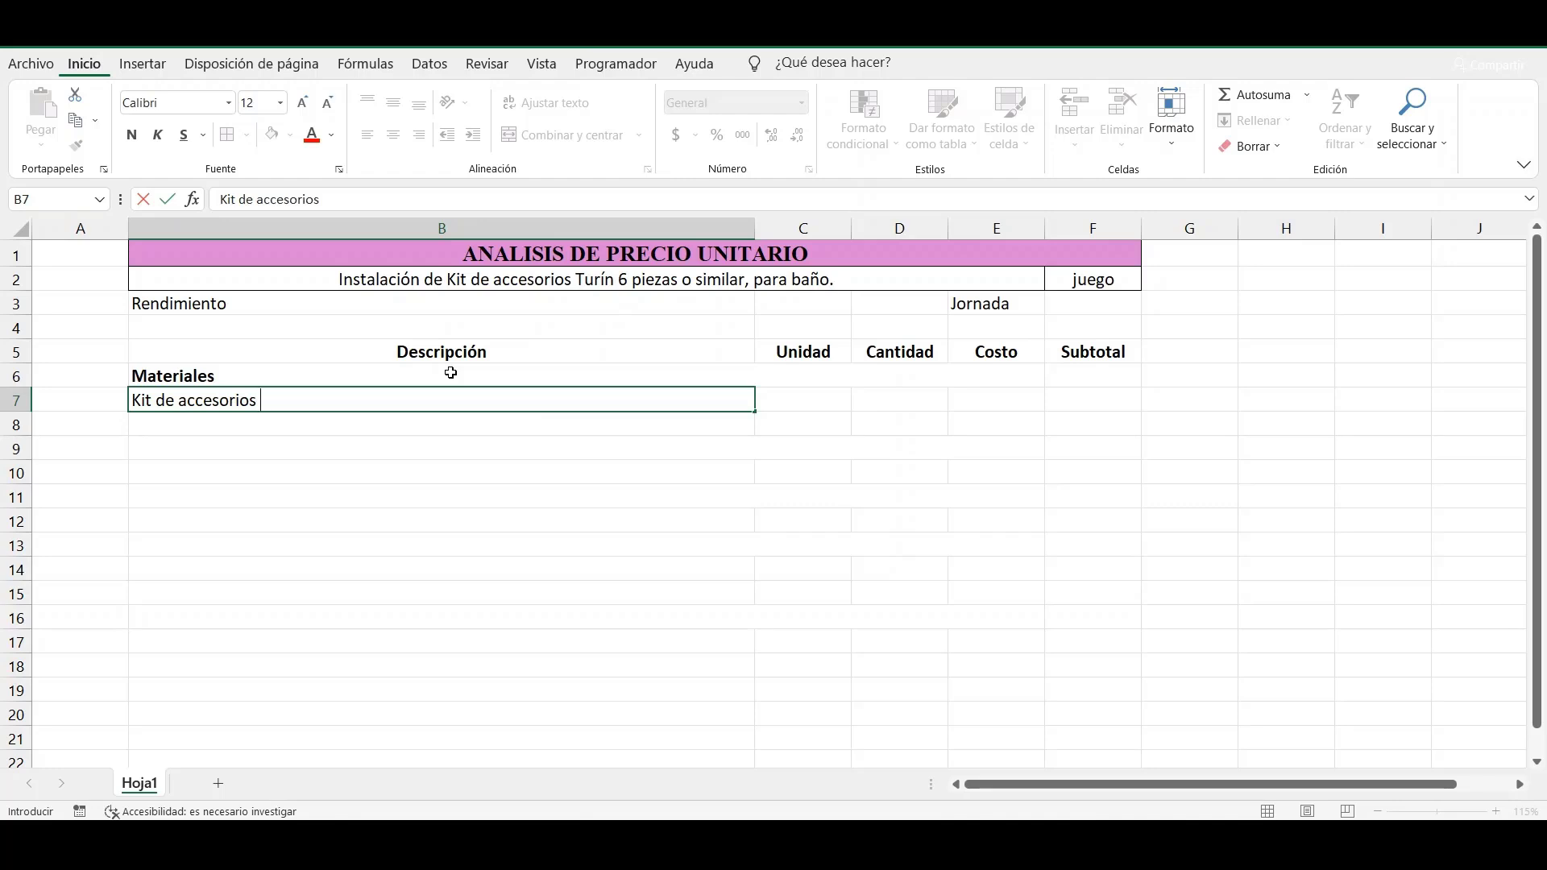
type("turin ")
type("6 piezas")
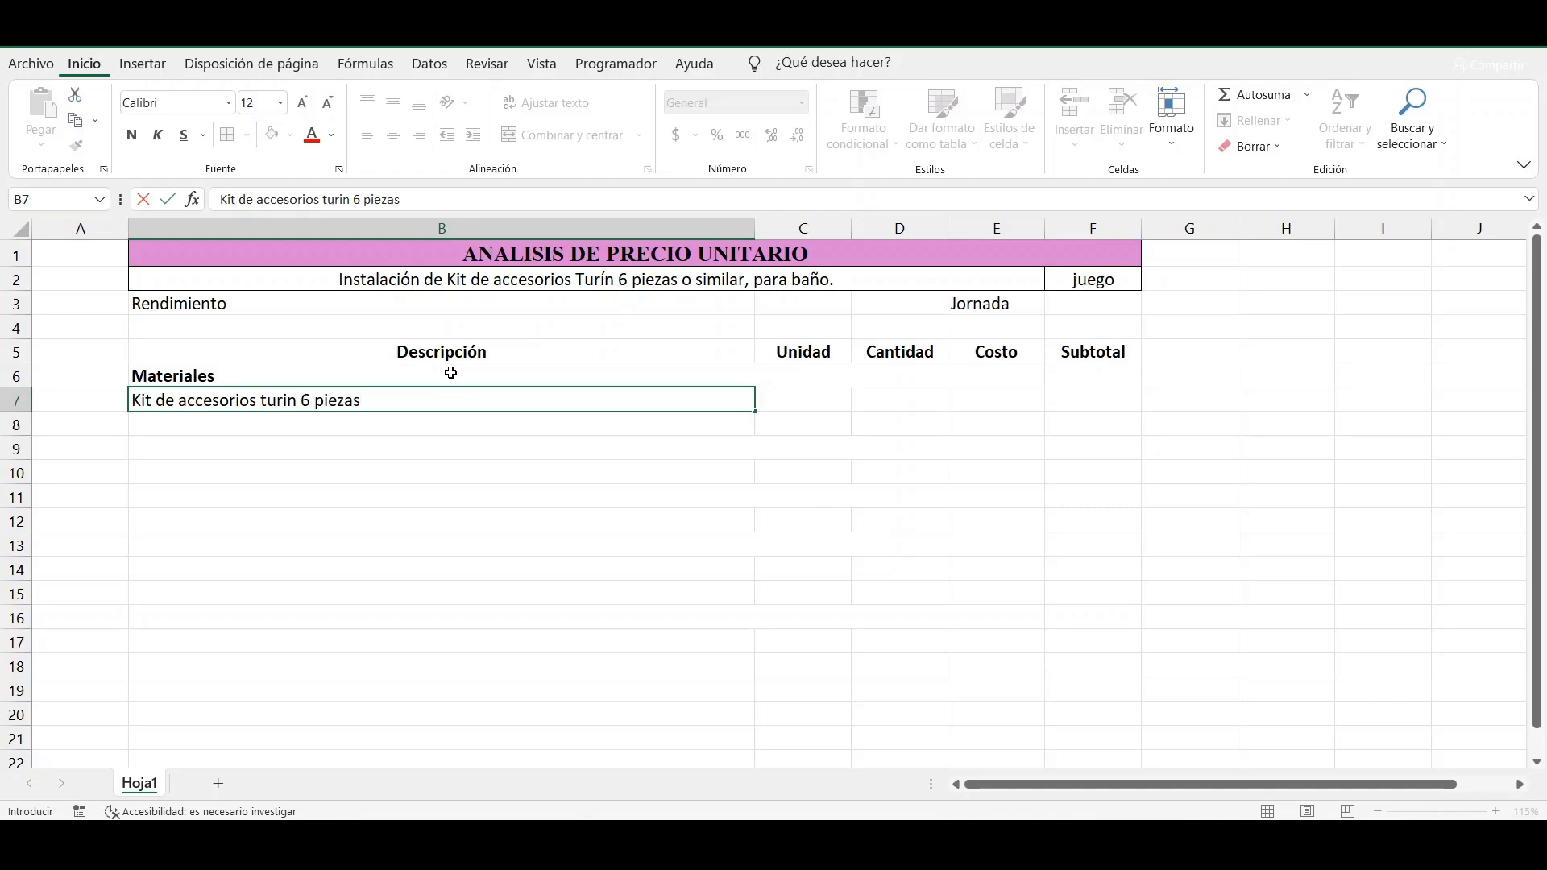
key("Return")
type("Ce")
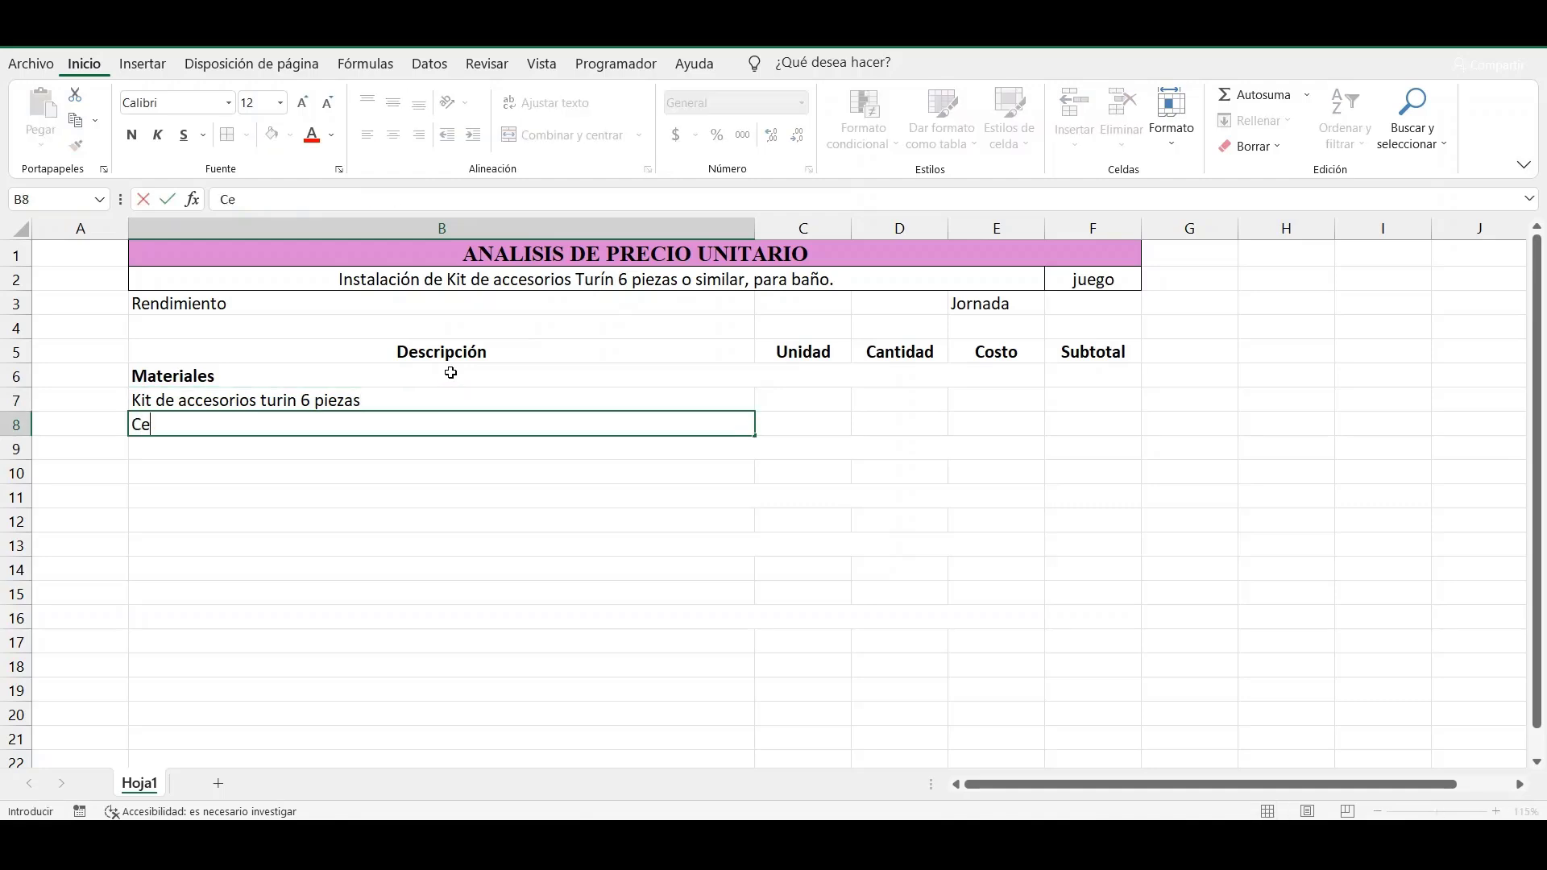
type("mento cera")
type("mico")
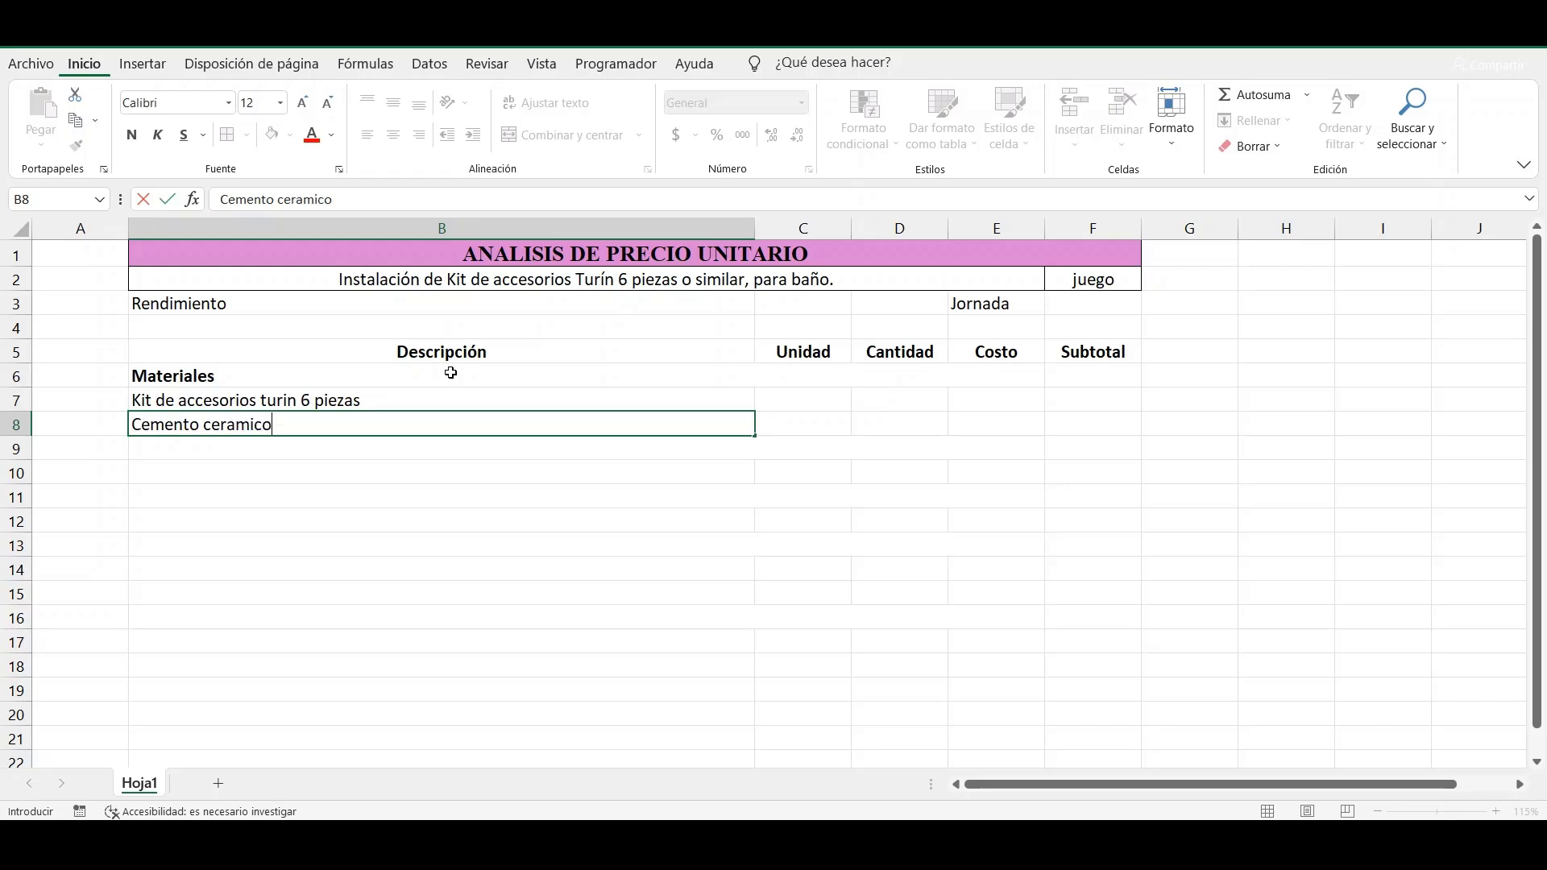
key("Return")
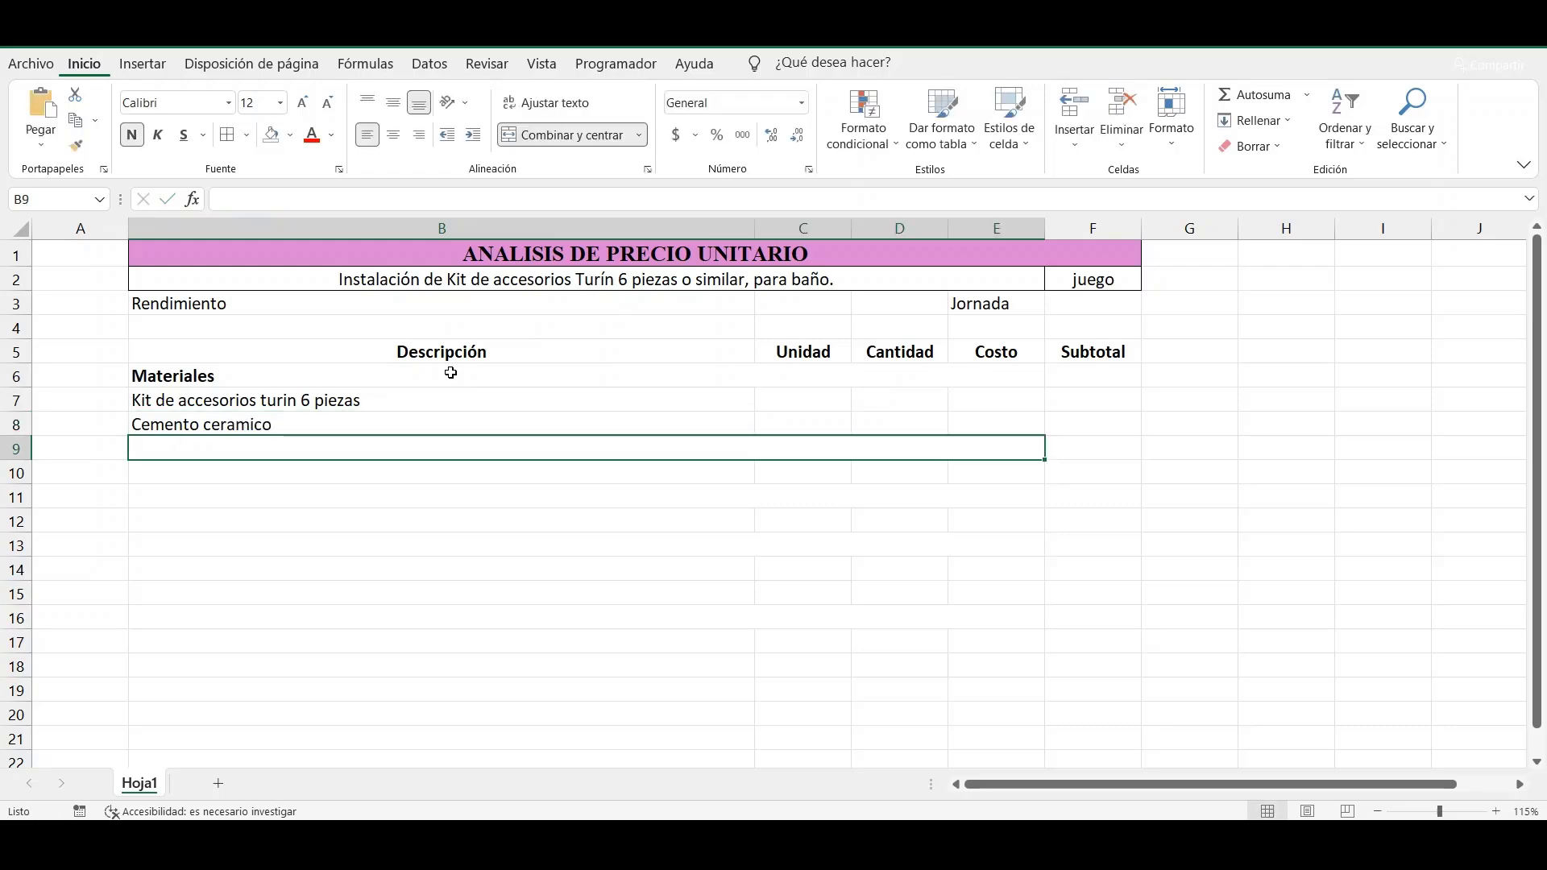
- Add 'Mano de obra' with 'Cuadrilla oficial + ayudante', then 'Herramienta' with 'Herramienta menor'
type("Mano de o")
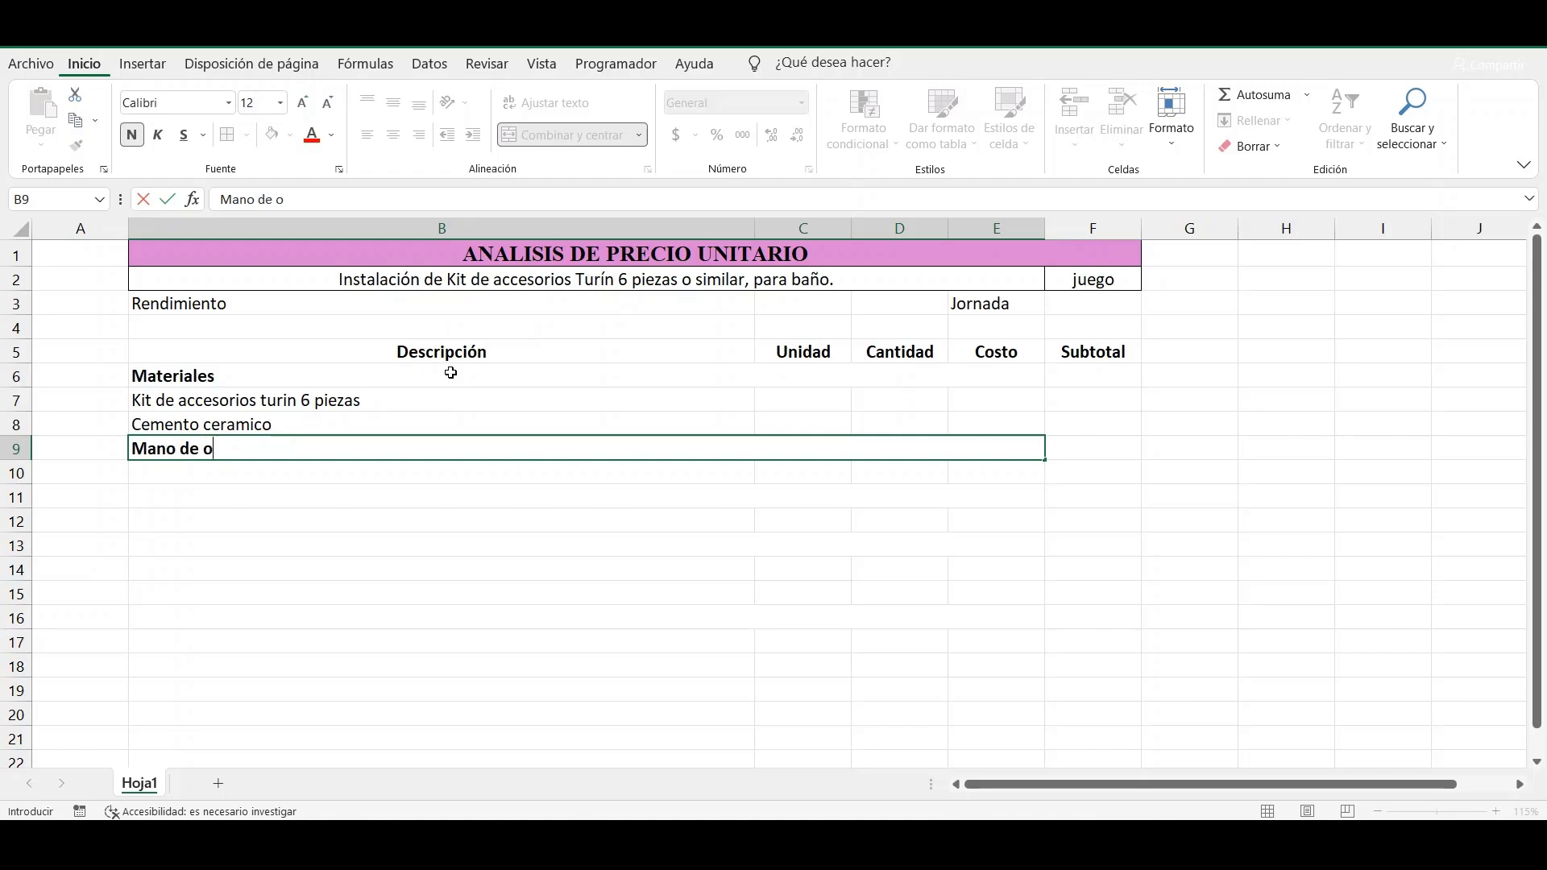
type("bra")
key("Return")
type("C")
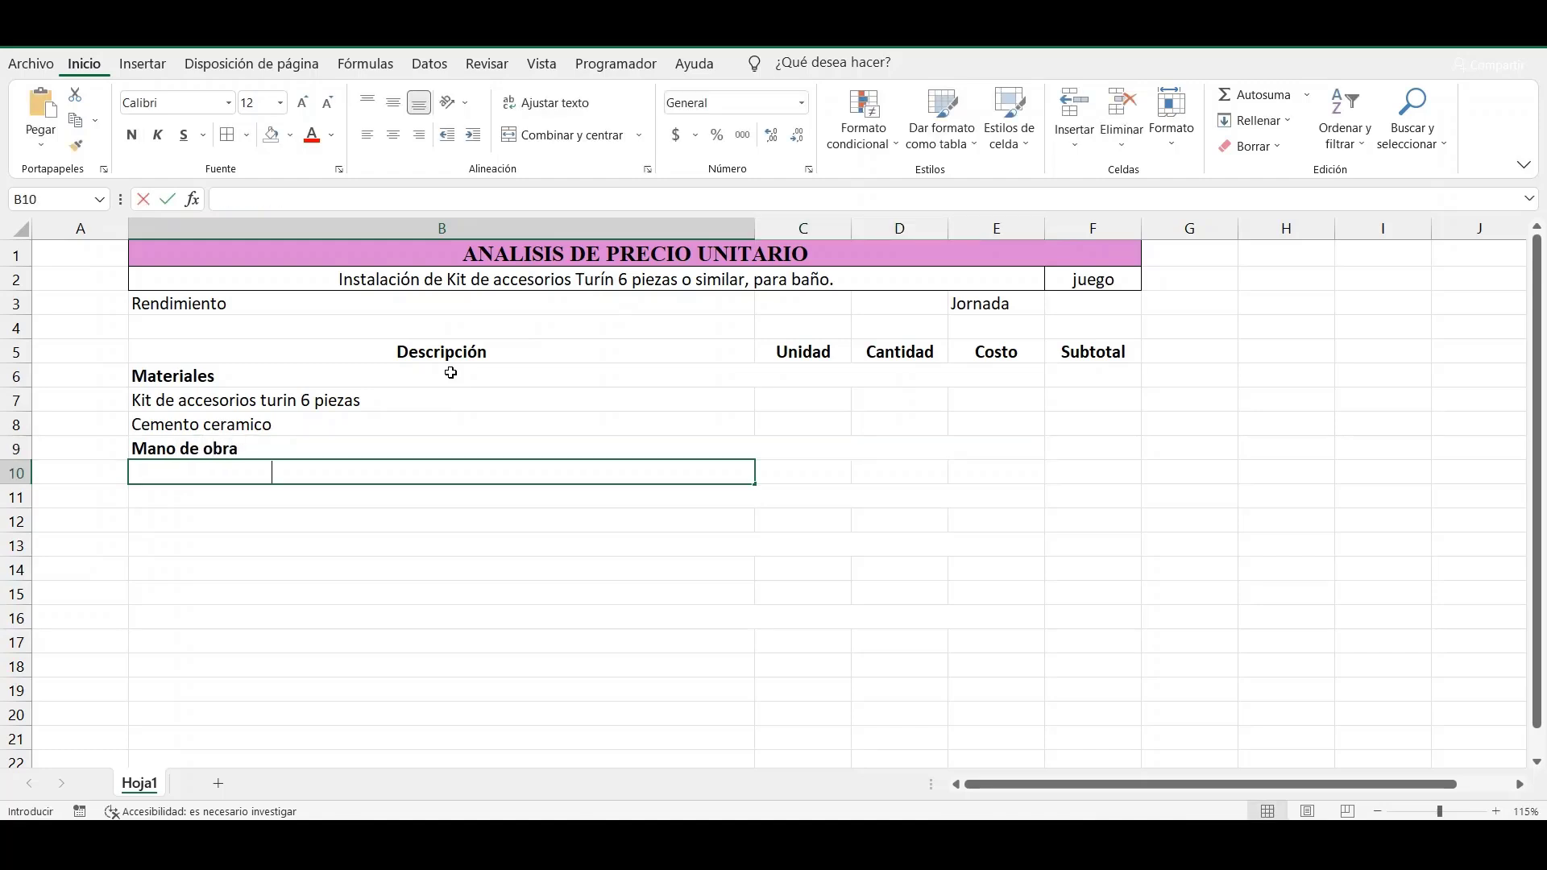
type("uadrilla oficial ")
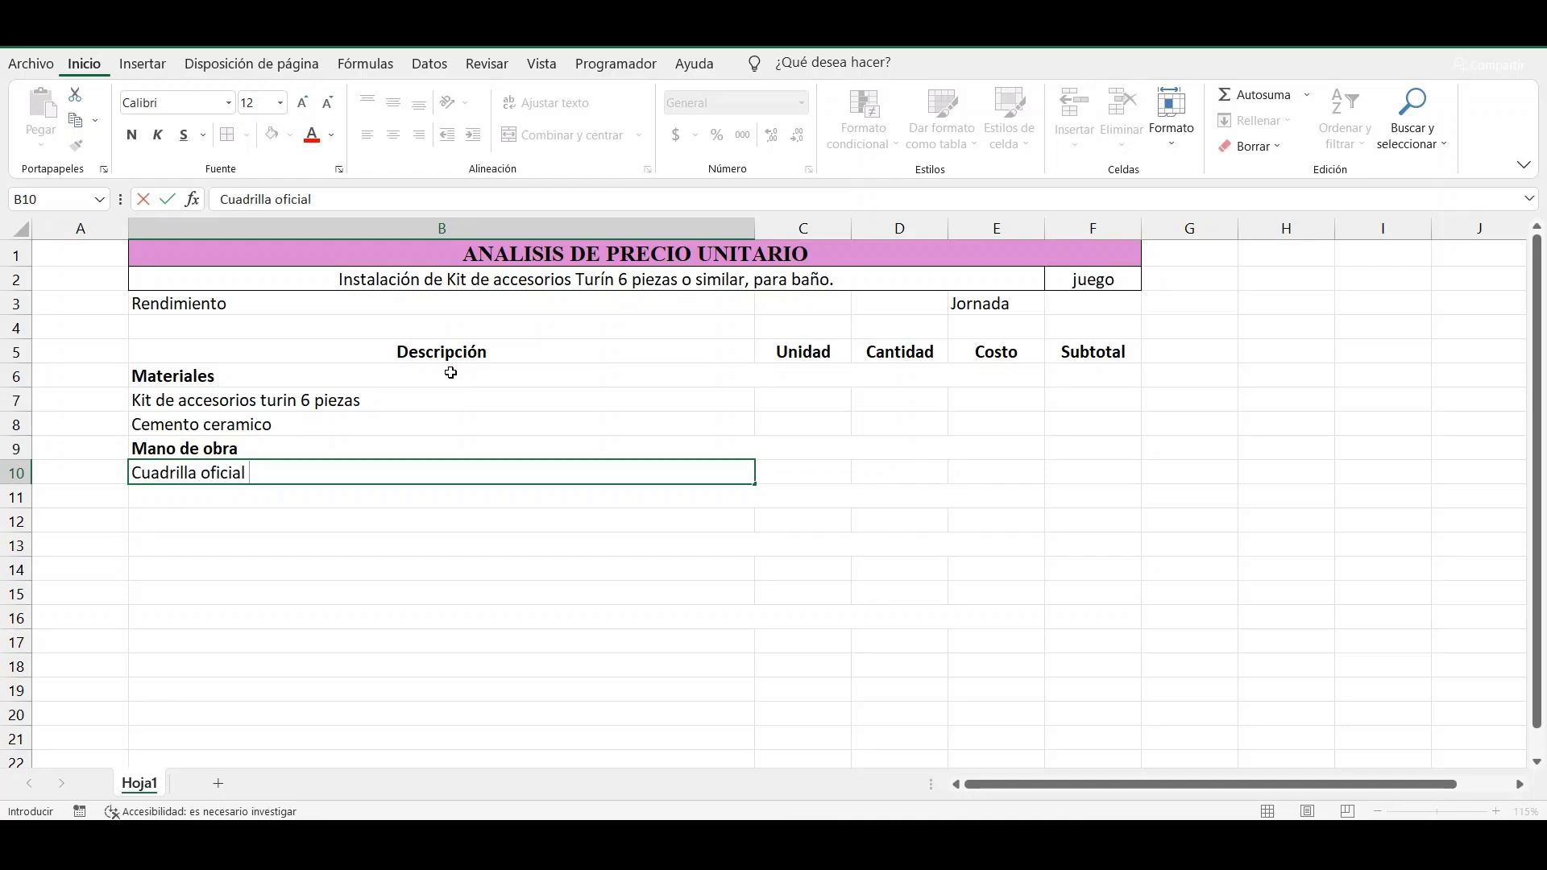
type("+ ayudante")
key("Return")
type("Herramien")
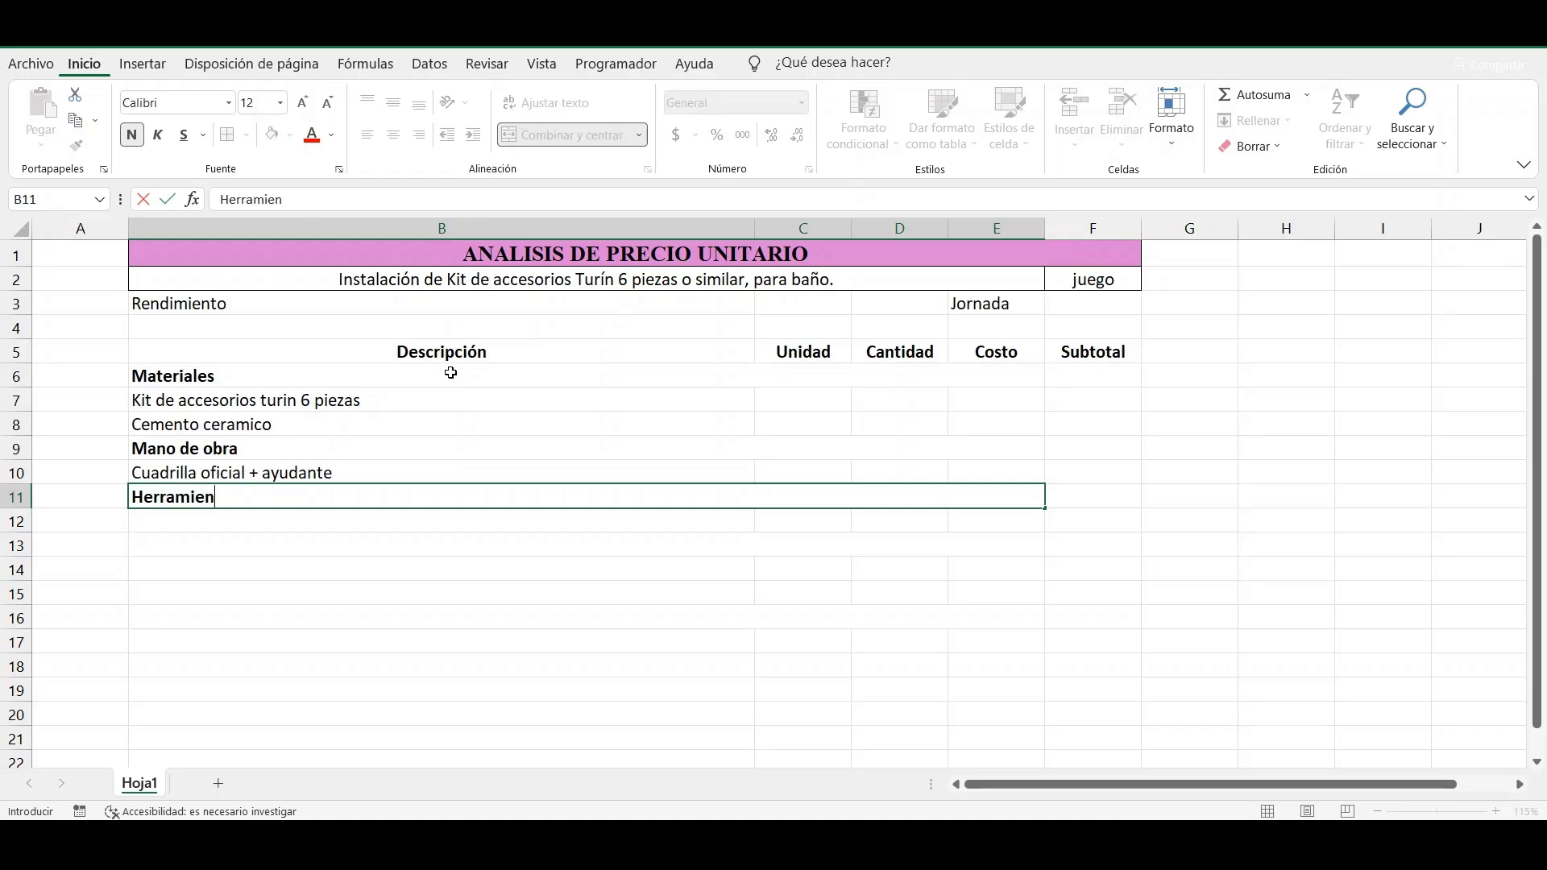
type("ta")
key("Return")
type("Herram")
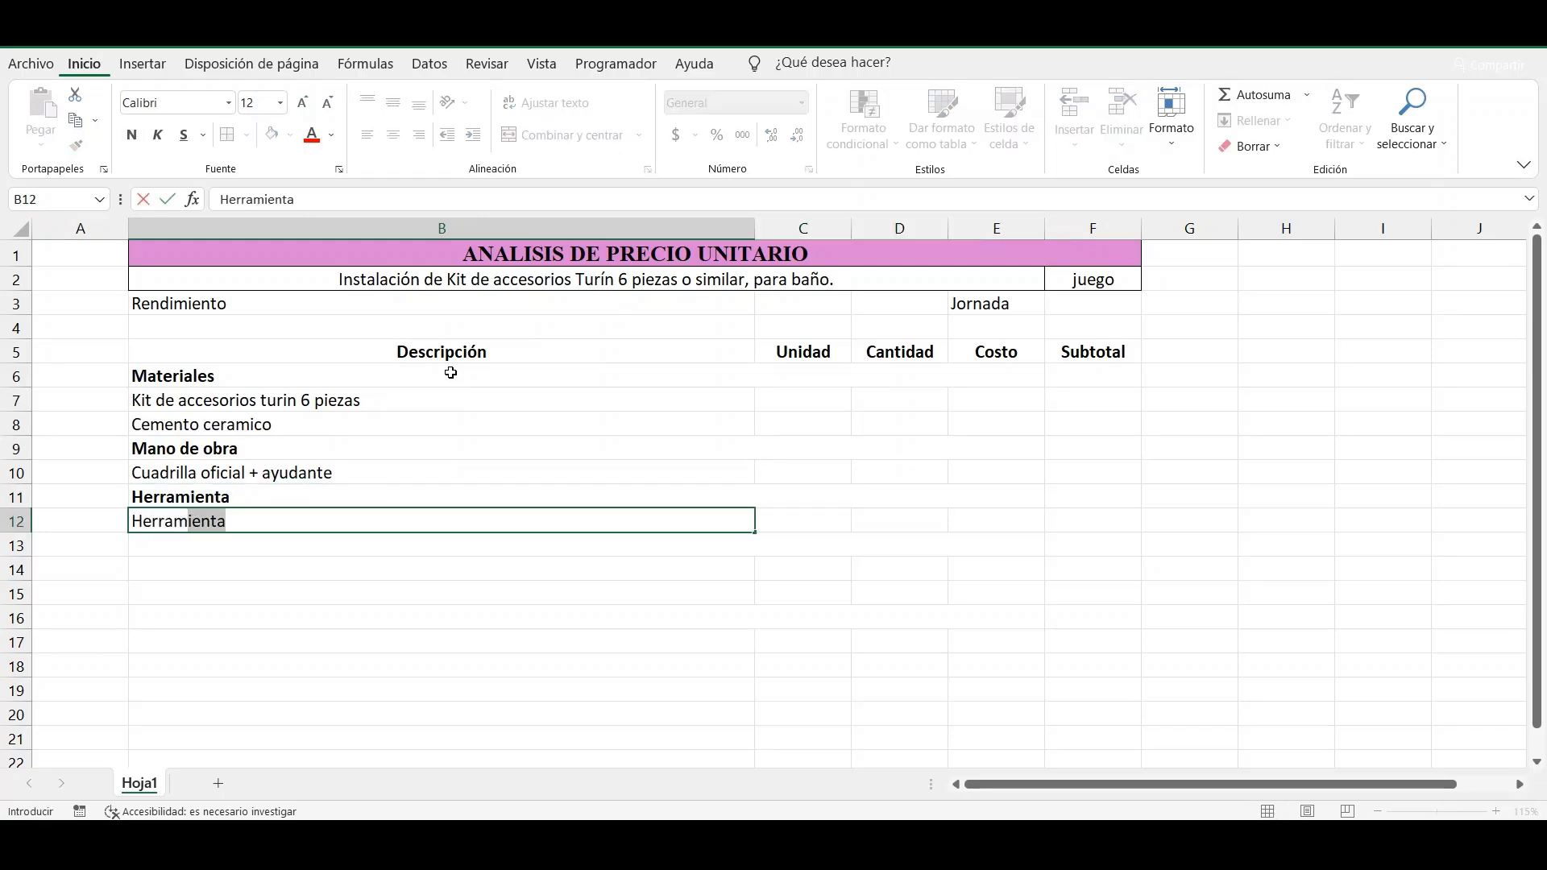
type("ienta menor")
key("Return")
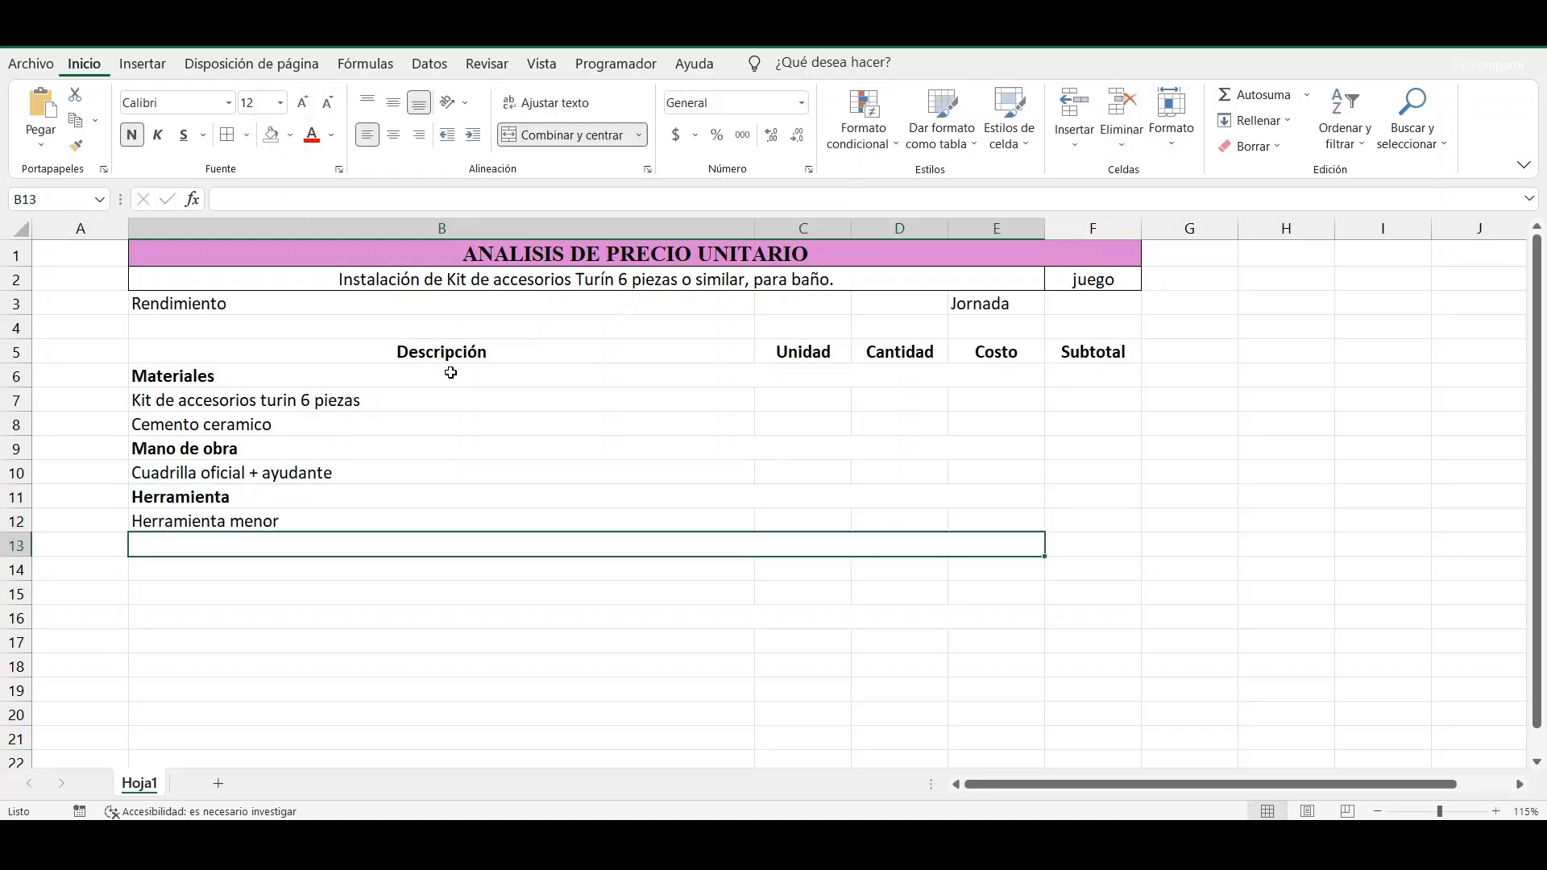
- Add 'Transporte' with its two haulage items, then the 'Total (juego)' row
type("Transporte")
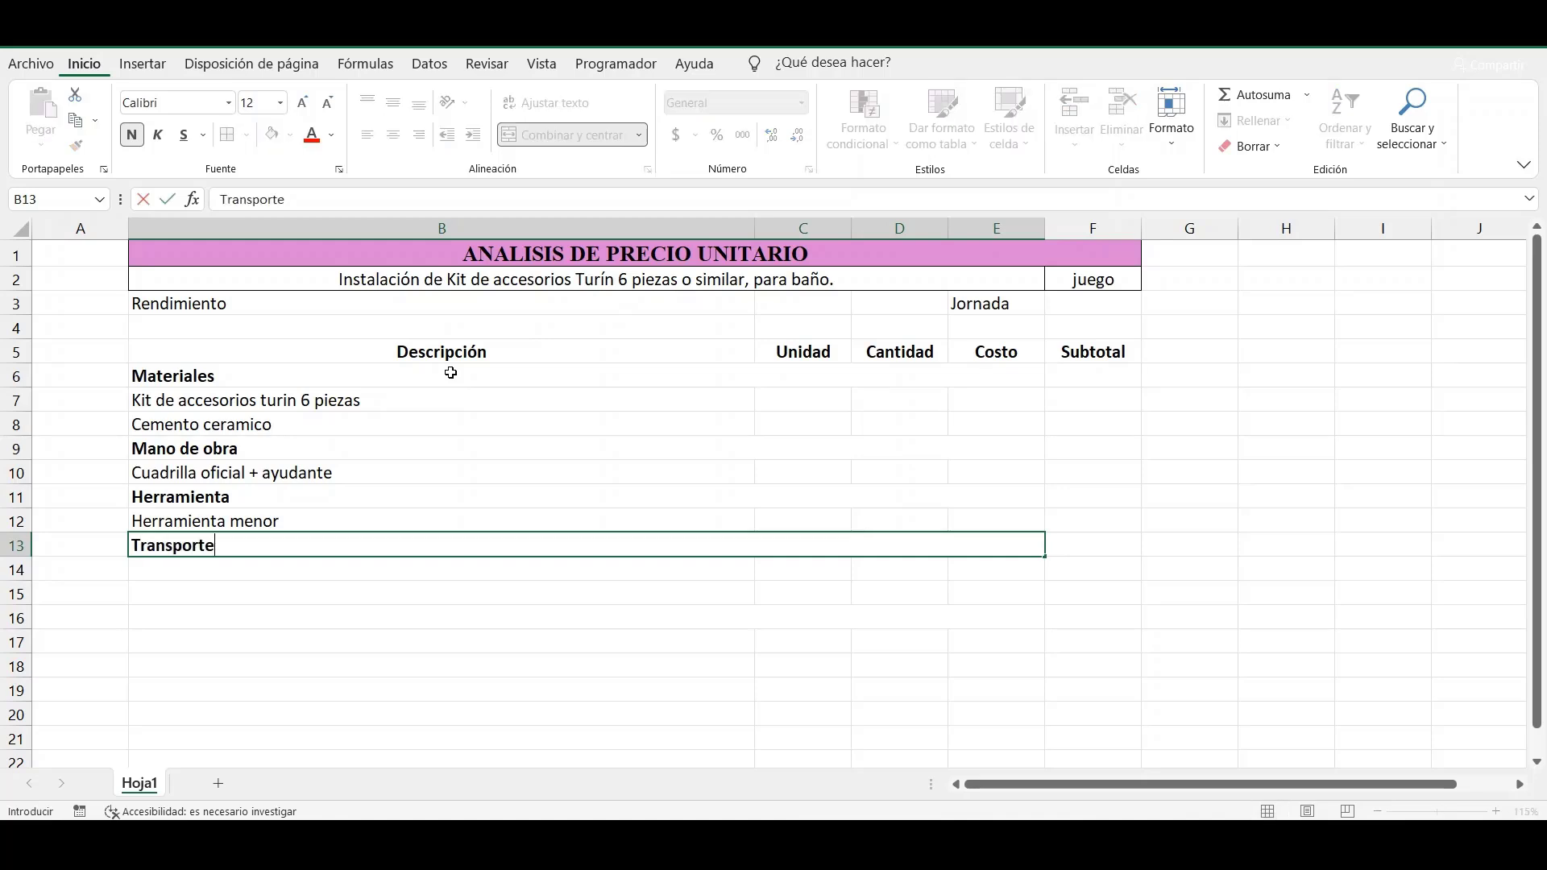
key("Return")
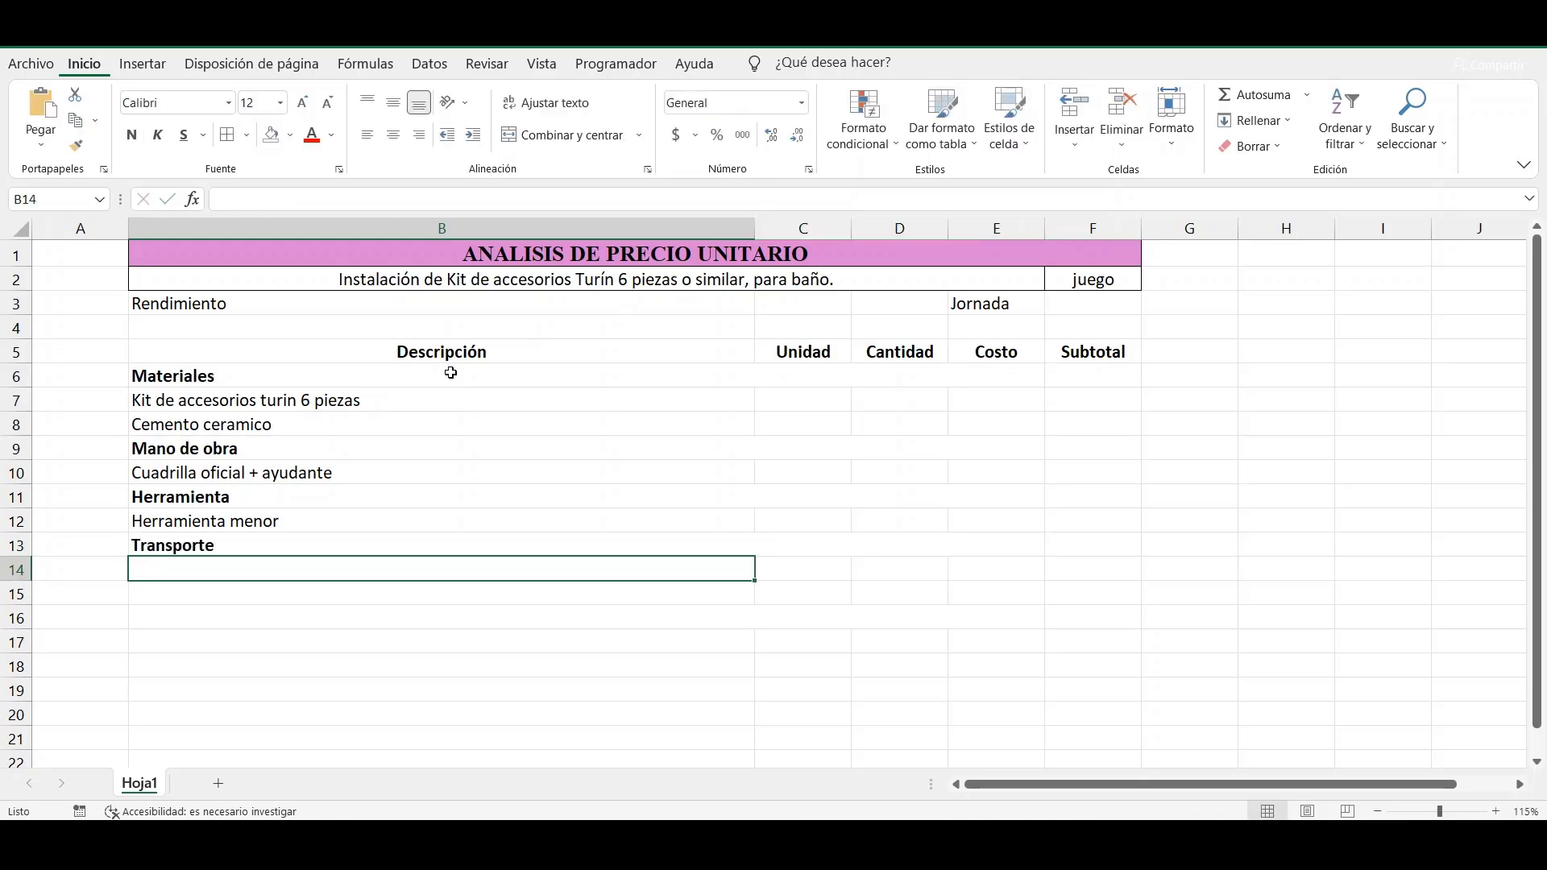
type("Acarreo in")
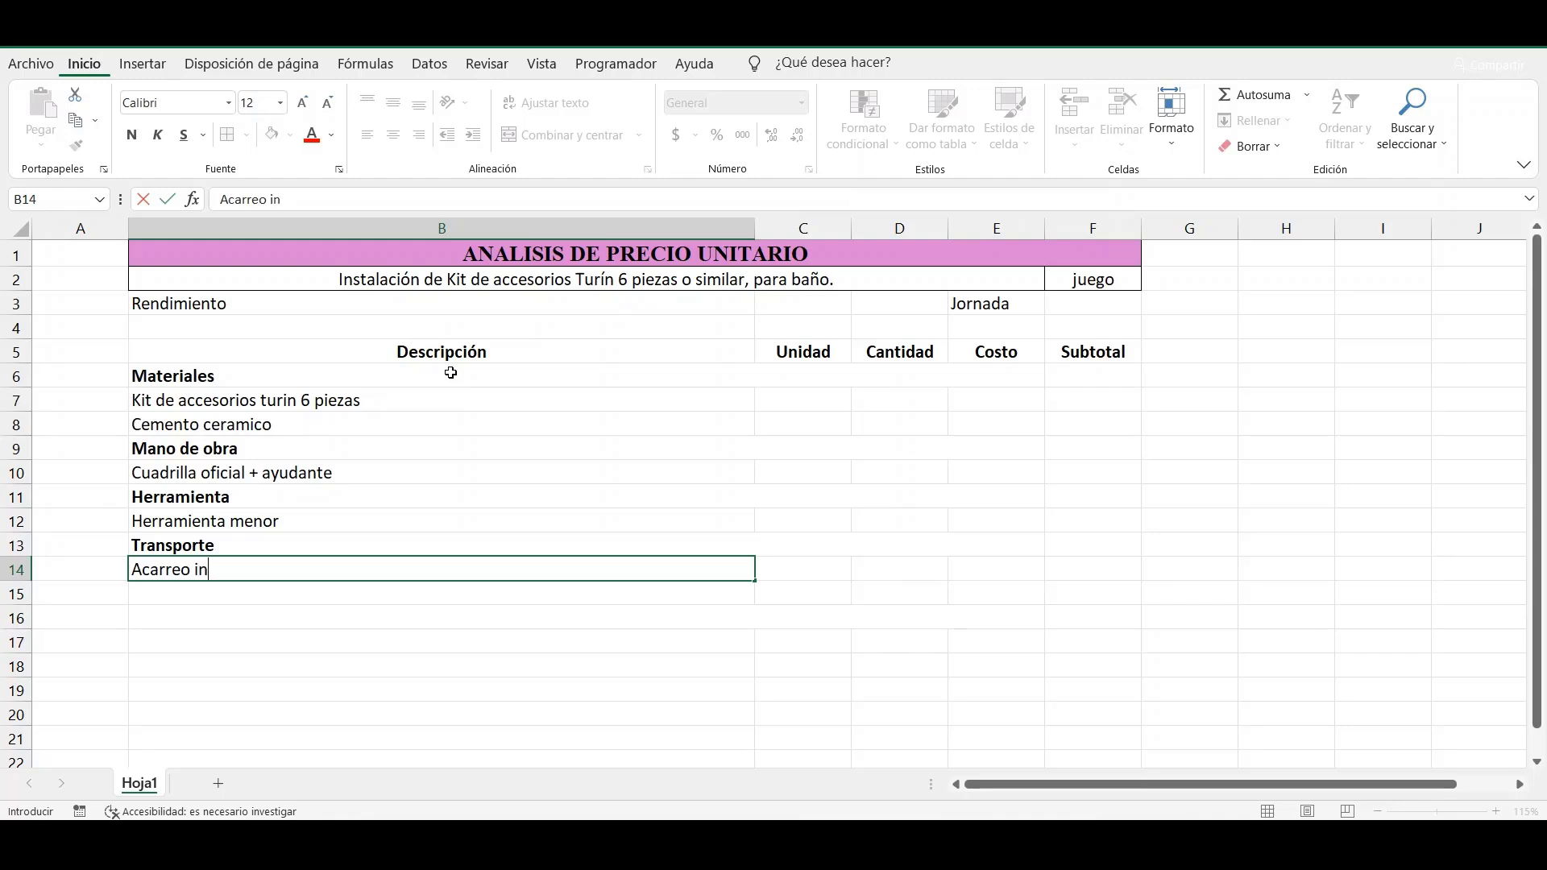
type("terno de ")
type("materiales")
key("Return")
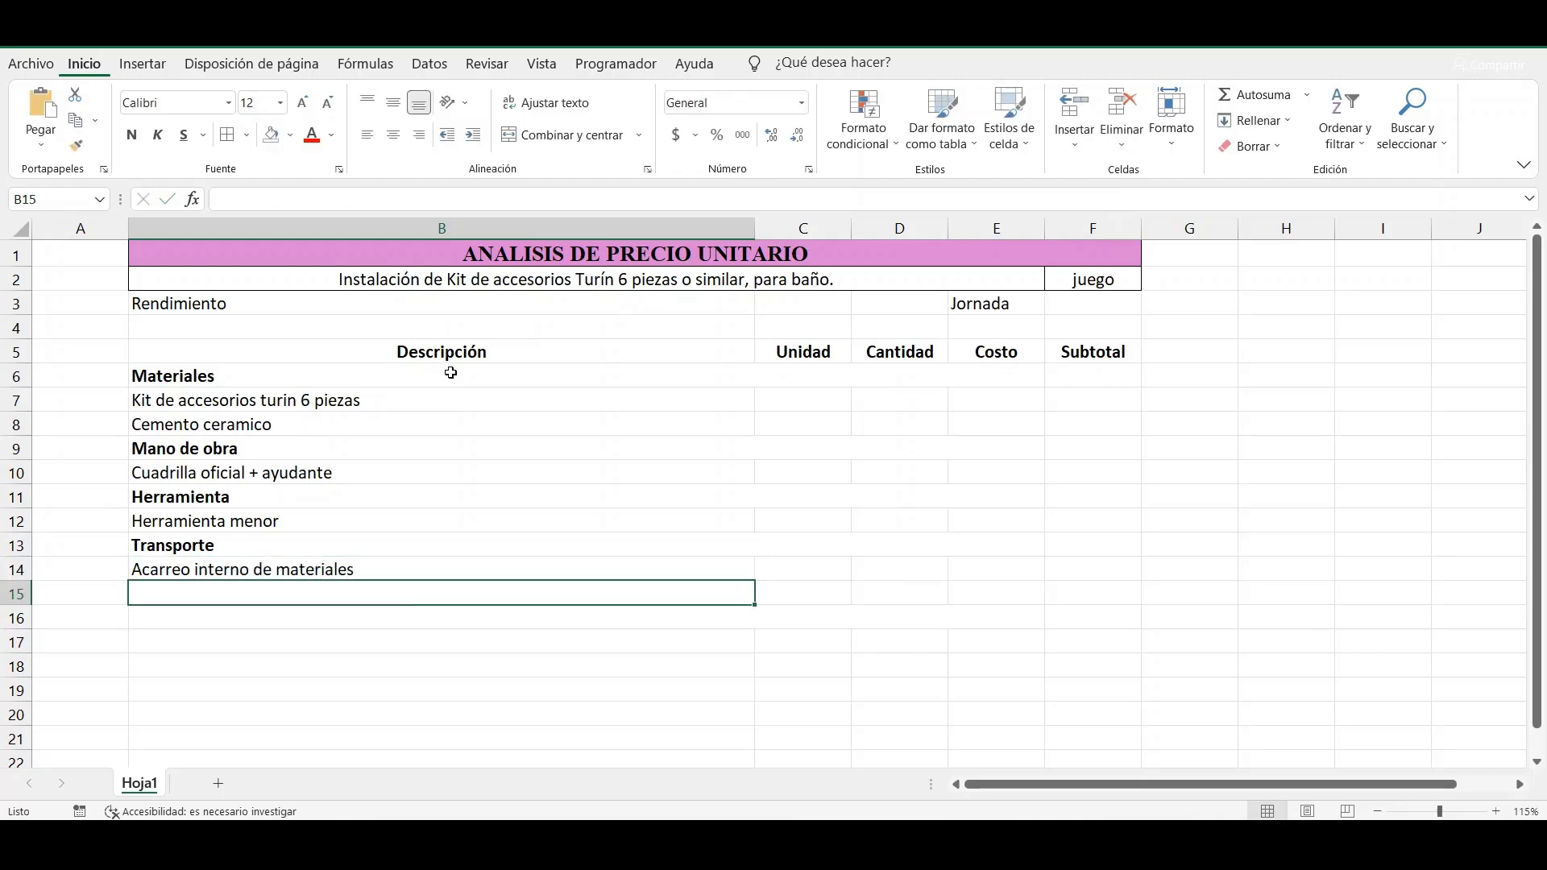
type("Tra")
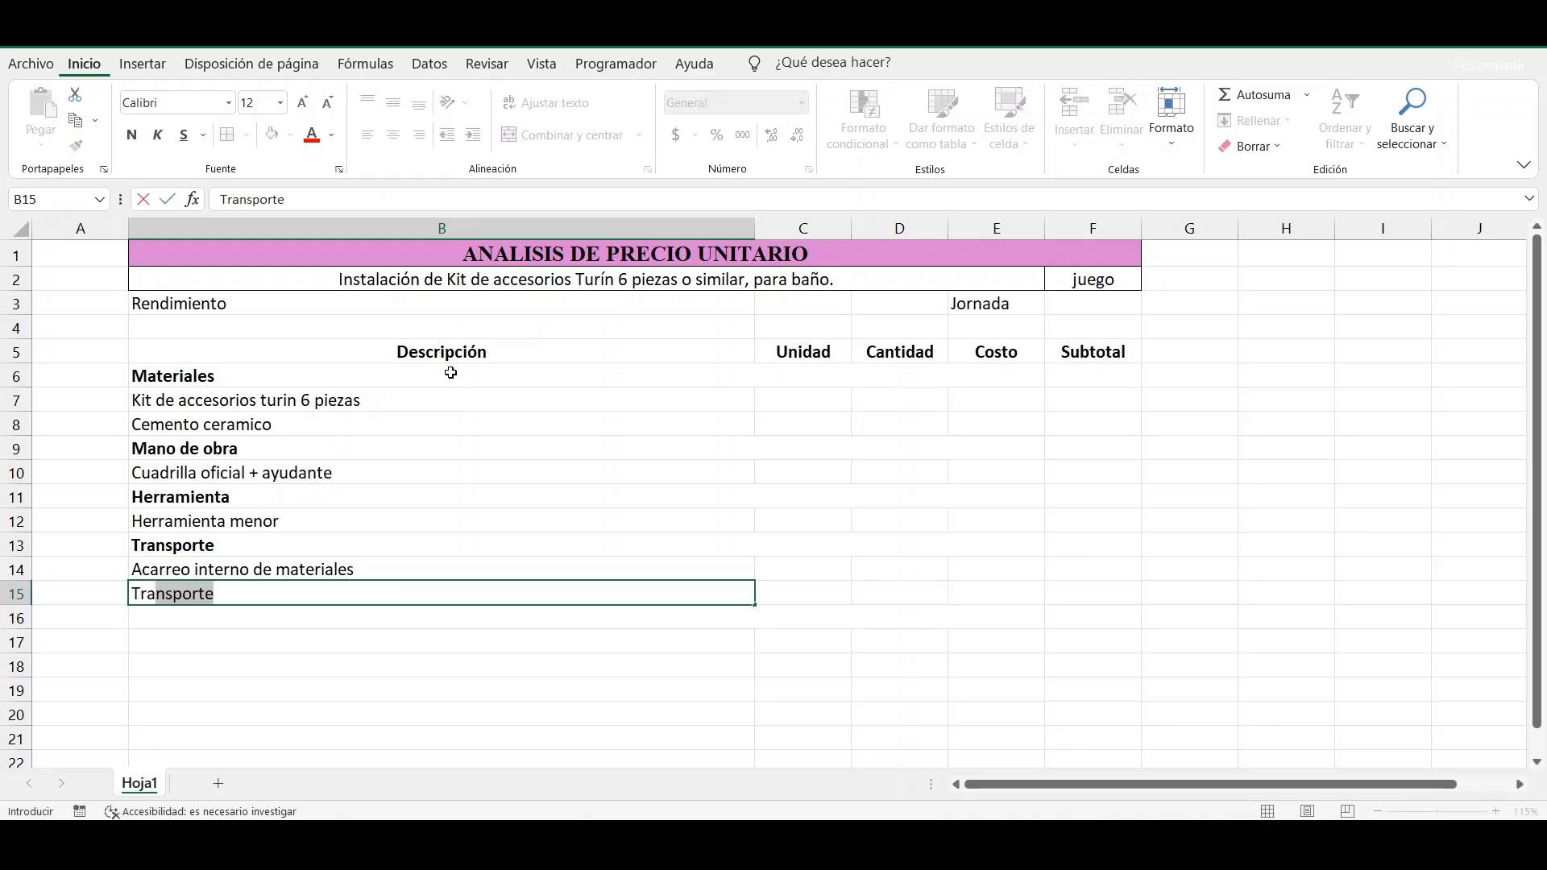
type("nsporte de")
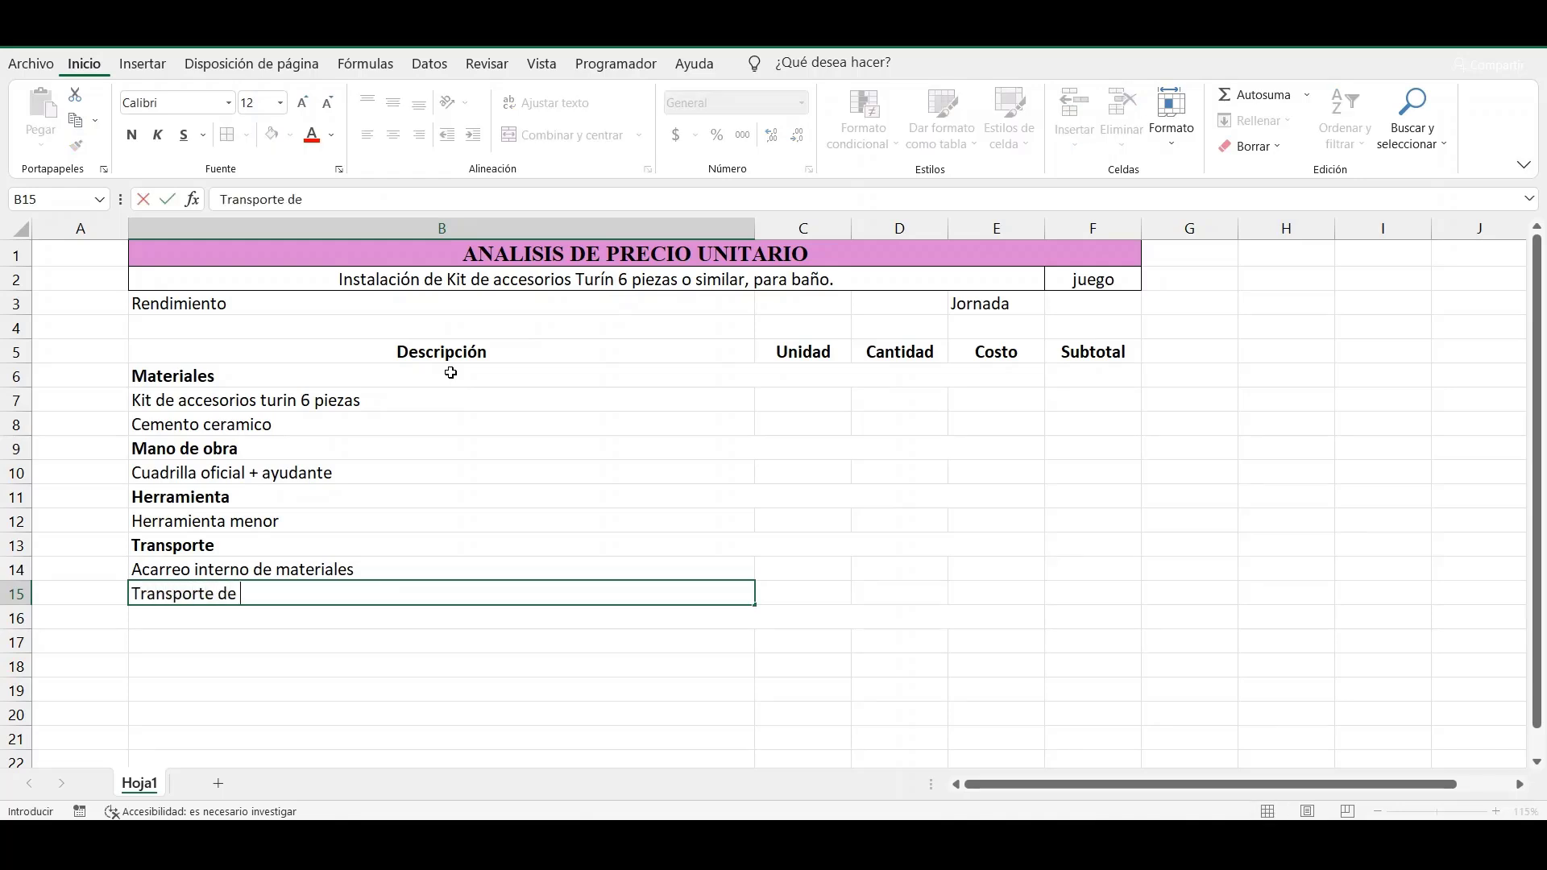
type(" materiales")
key("Return")
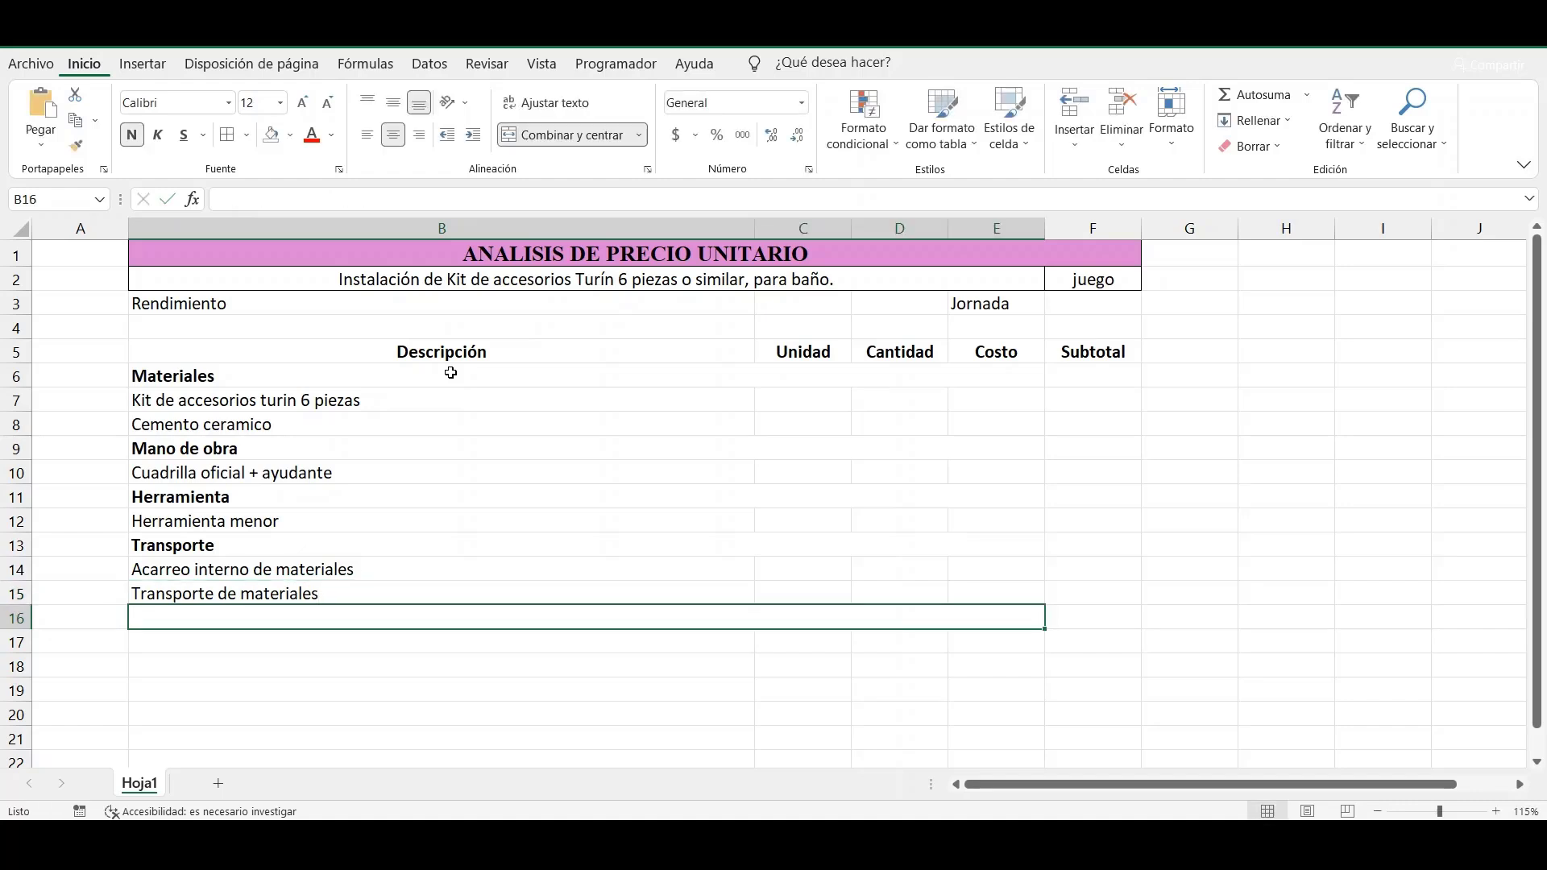
type("Tota")
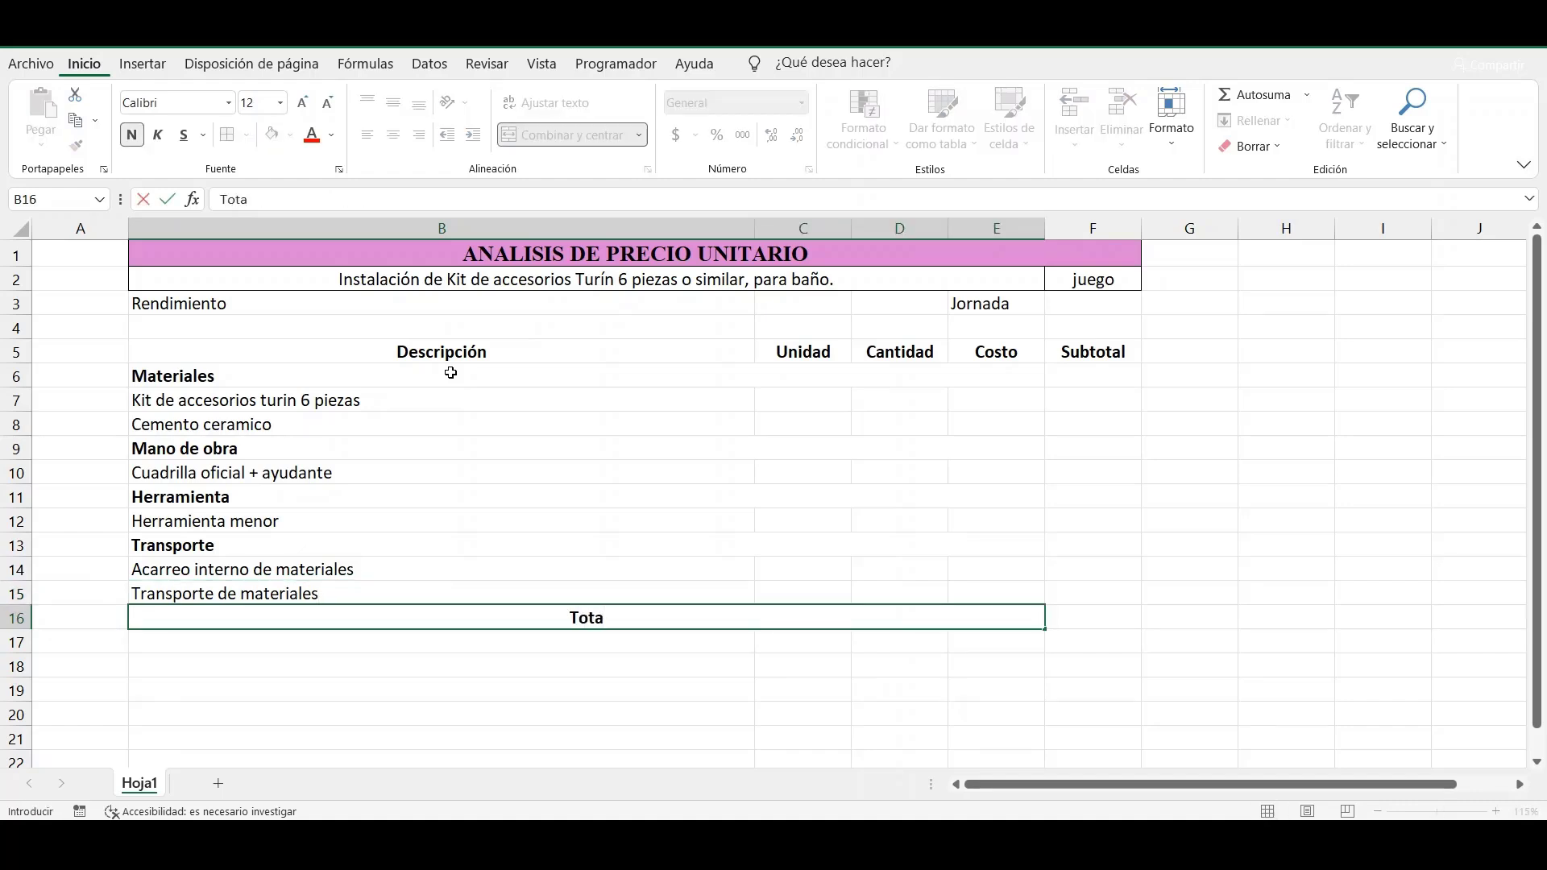
type("l (jueg")
type("o)")
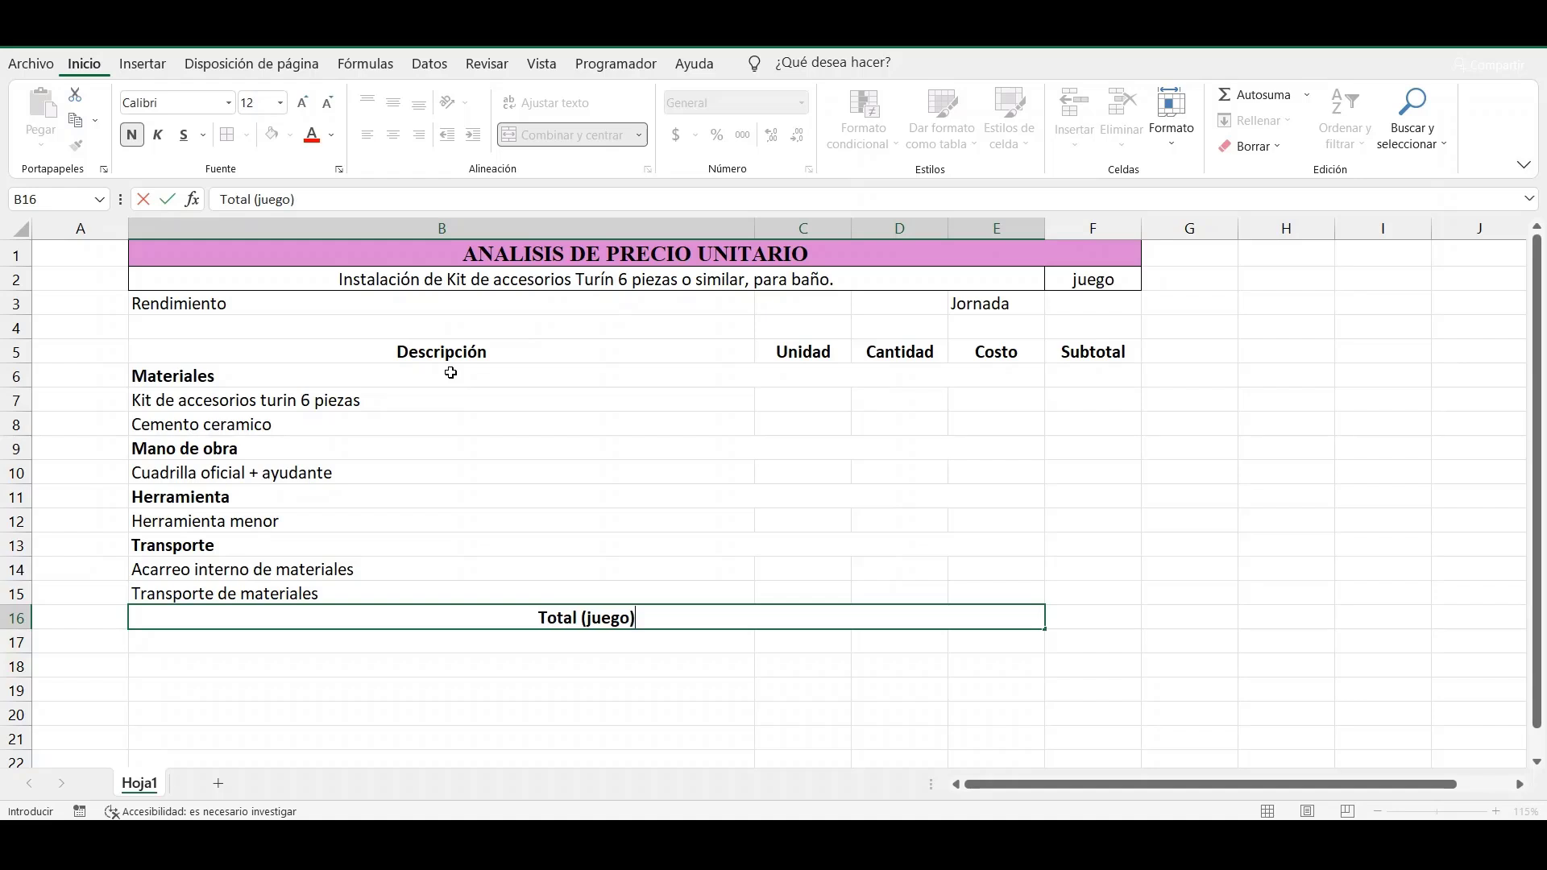
- Apply all borders to table B5:F16 and to the Rendimiento and Jornada cells
left_click_drag(604, 352, 1128, 620)
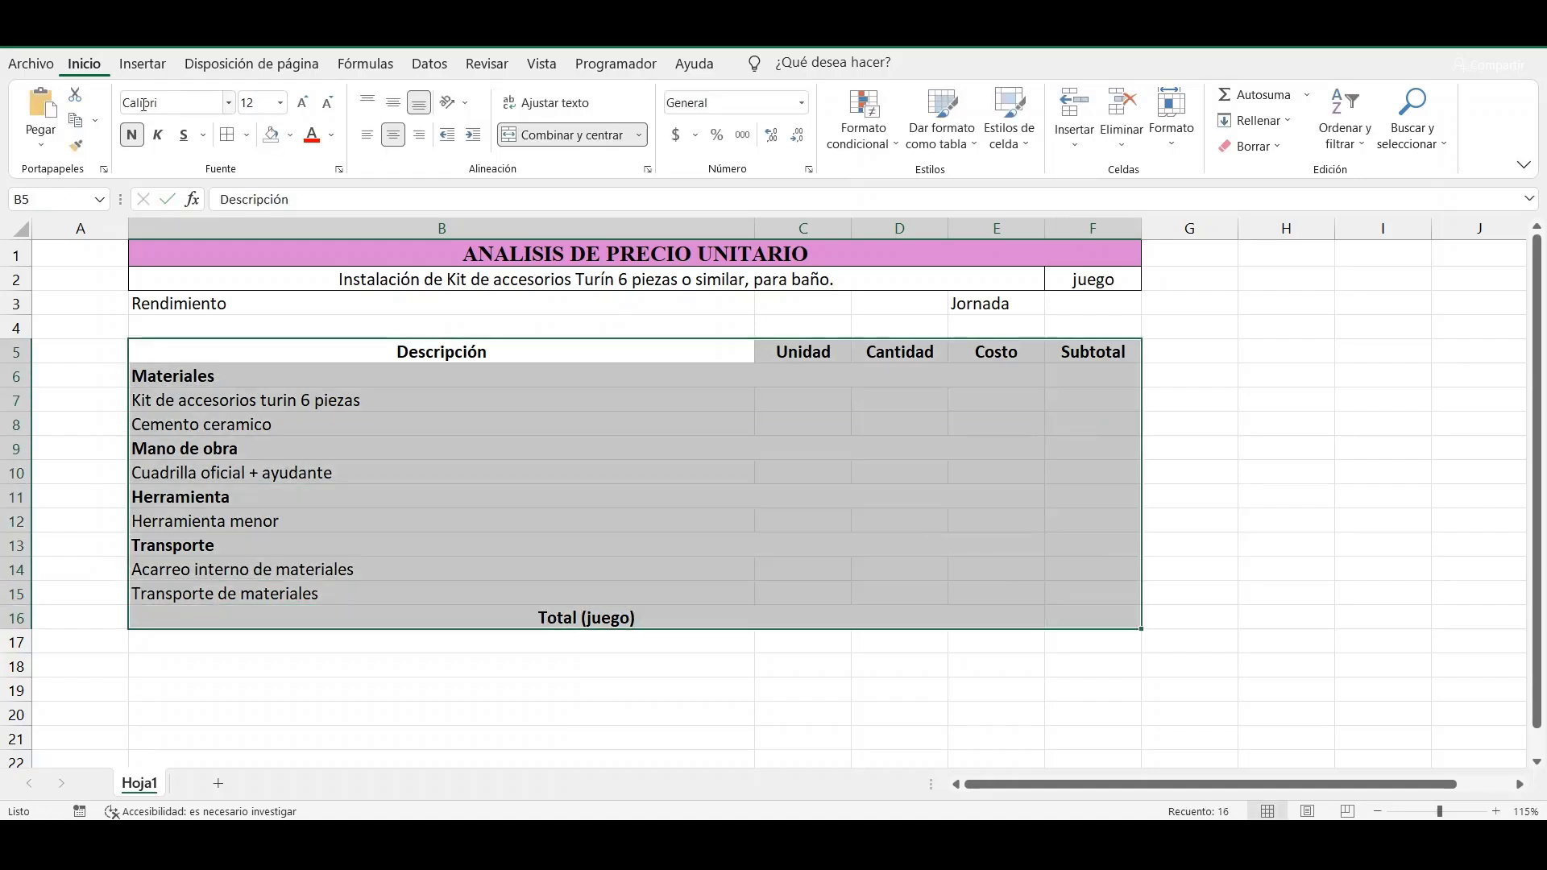
left_click(228, 135)
left_click_drag(322, 304, 805, 303)
left_click_drag(996, 303, 1092, 303)
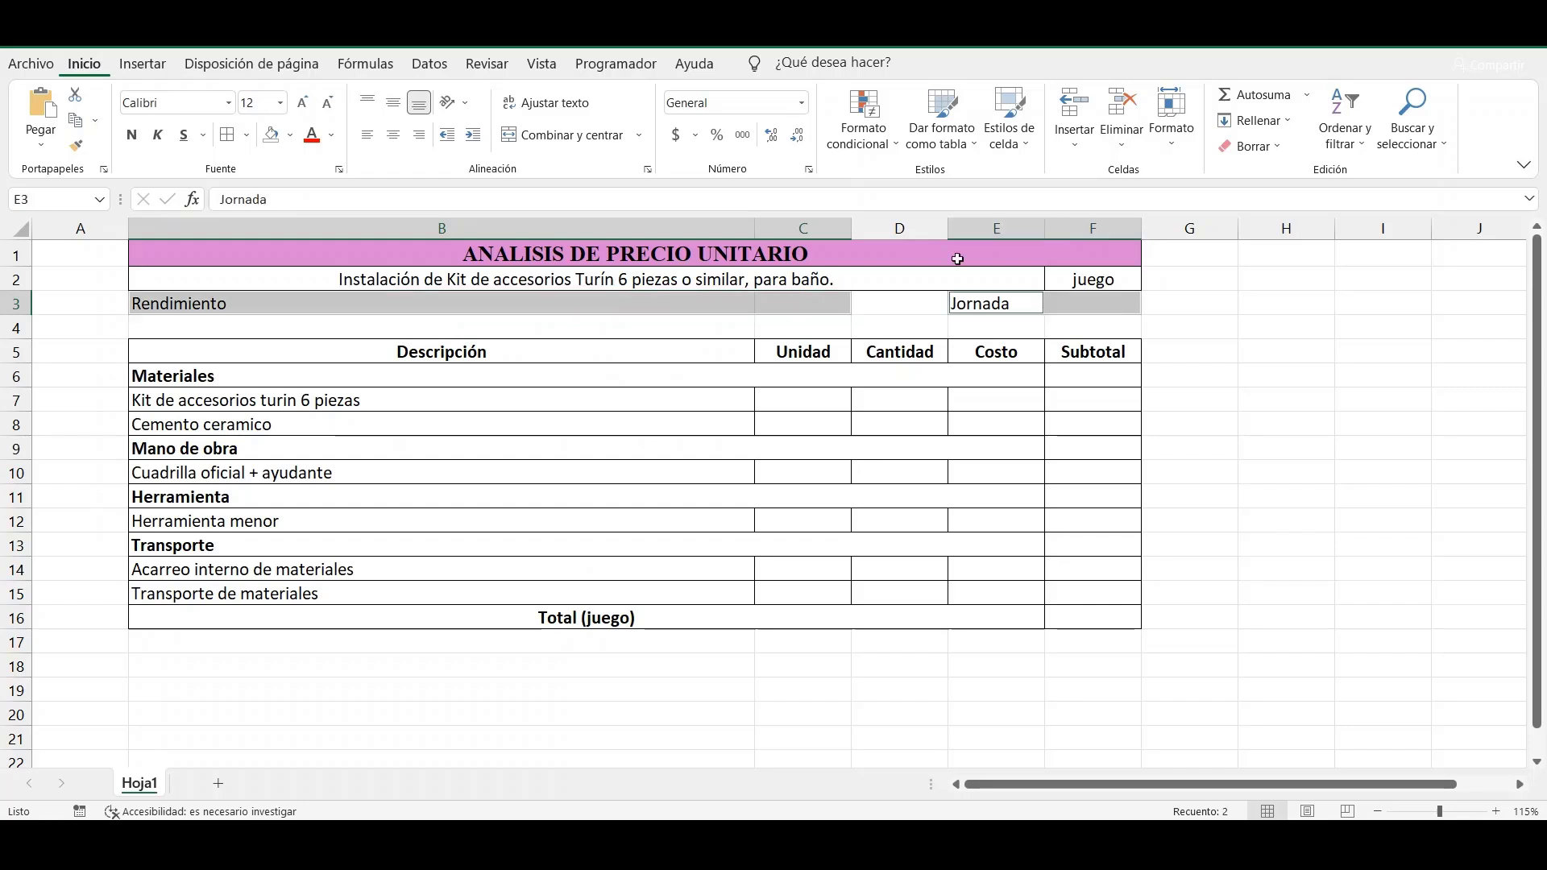
left_click(227, 134)
left_click(322, 497)
- Fill header row 5 and the Total row 16 pale pink
left_click_drag(718, 352, 1079, 352)
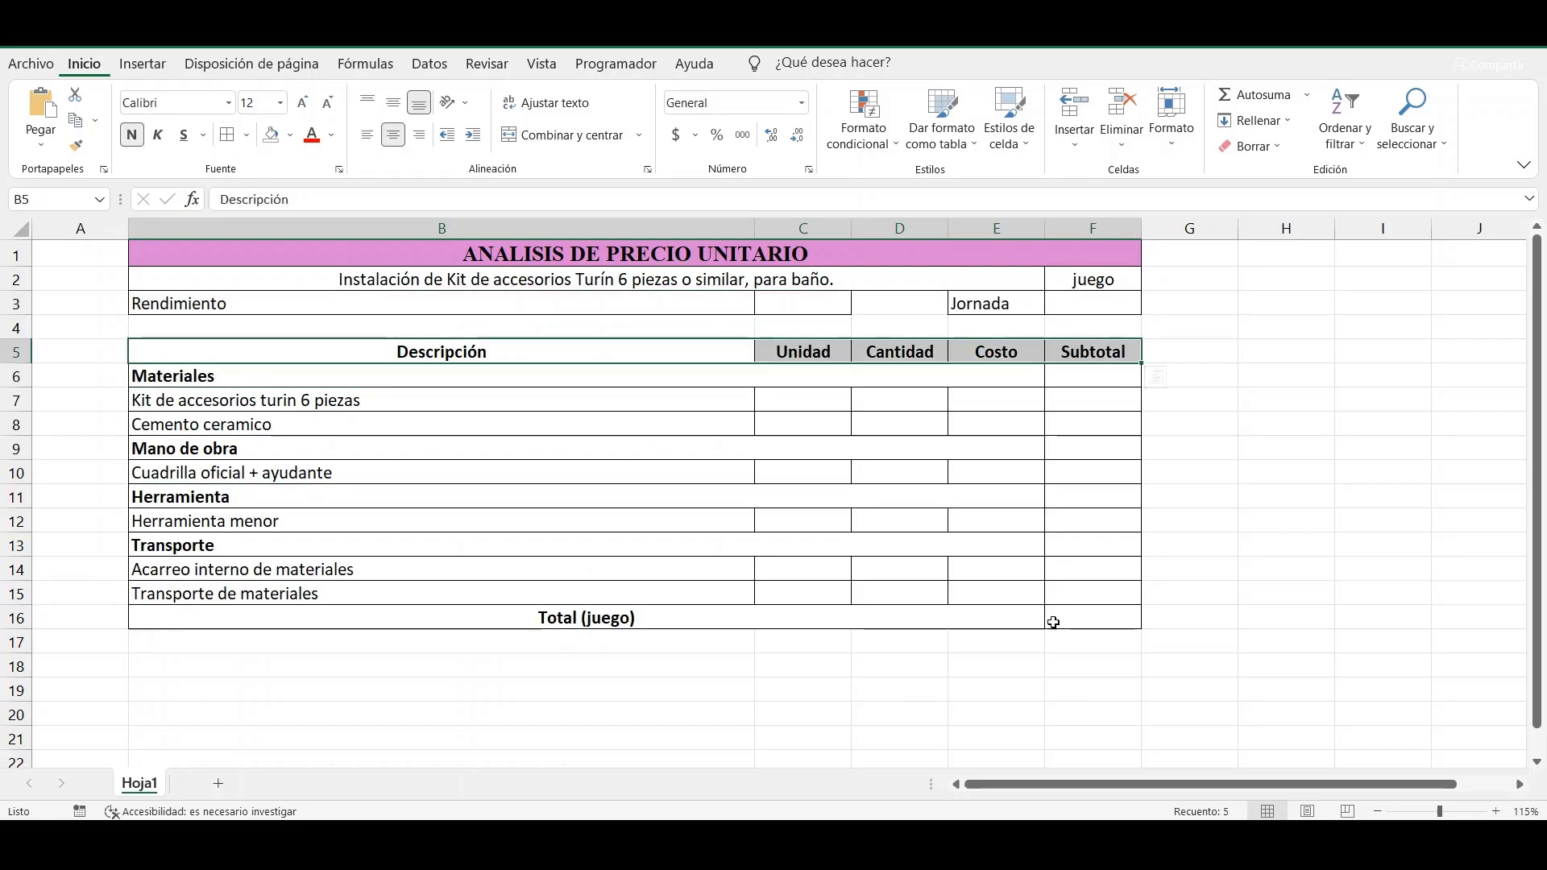
left_click_drag(564, 618, 1053, 622)
left_click(290, 135)
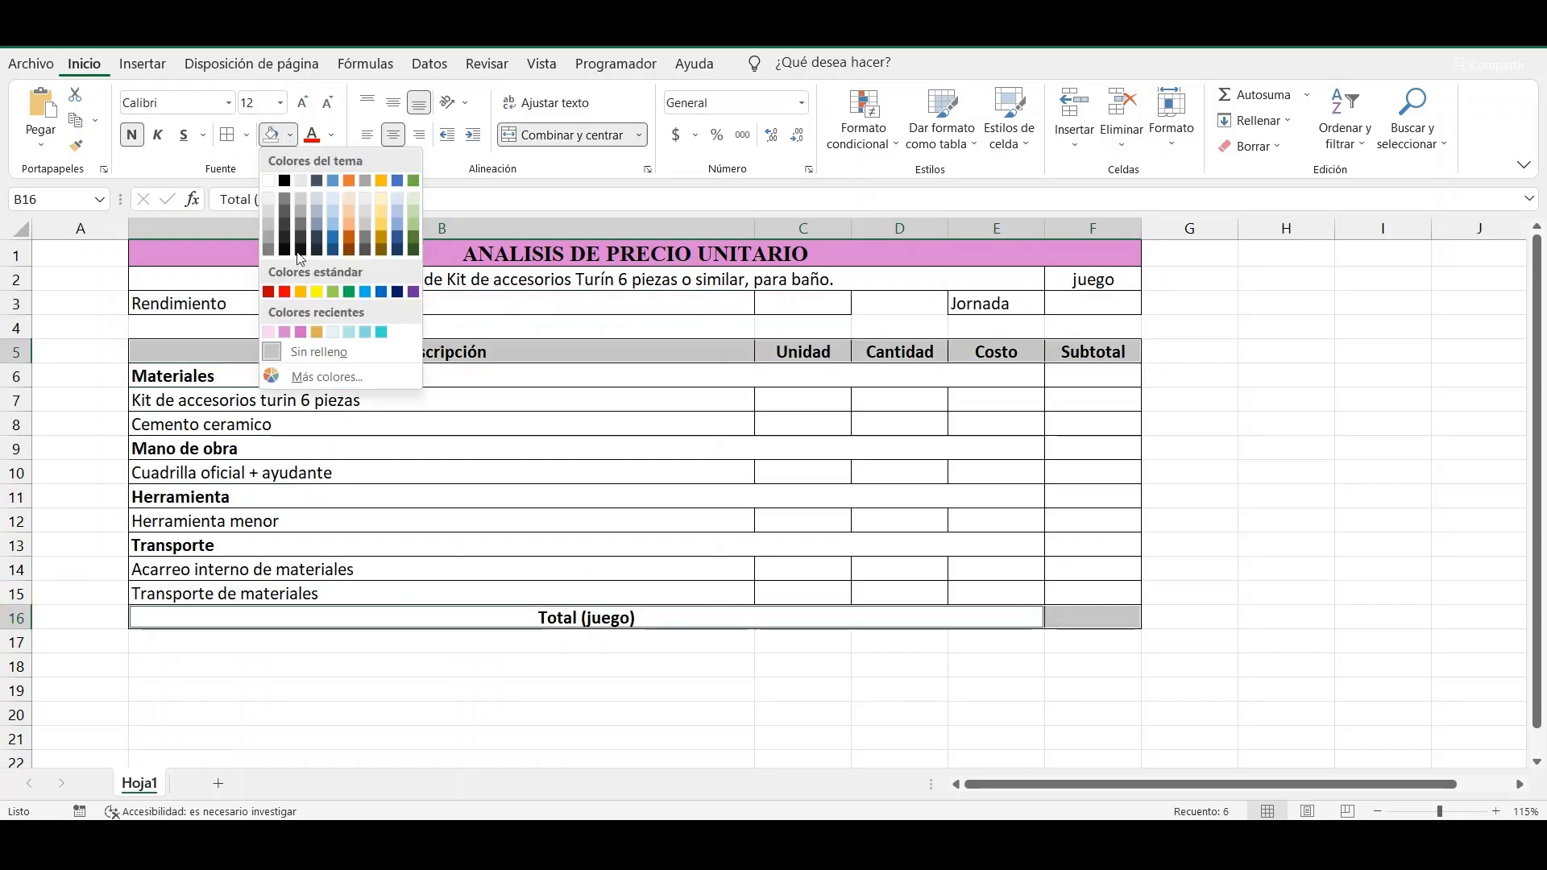
left_click(270, 331)
left_click(831, 396)
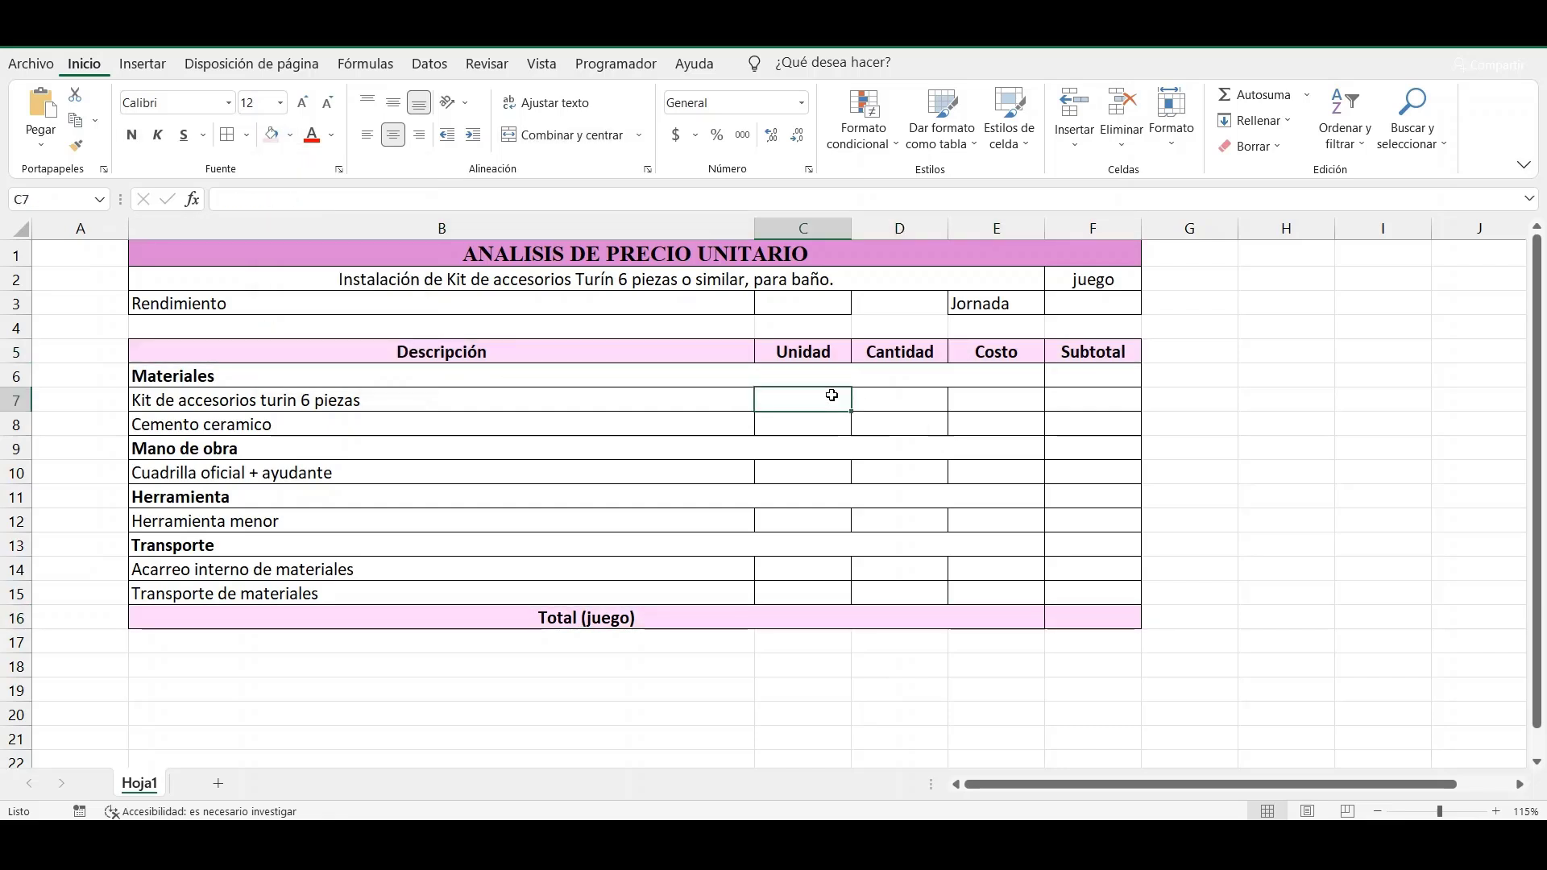
- Enter units juego, kg, jor, %(mo), kg and kg for the items in C7:C15
type("j")
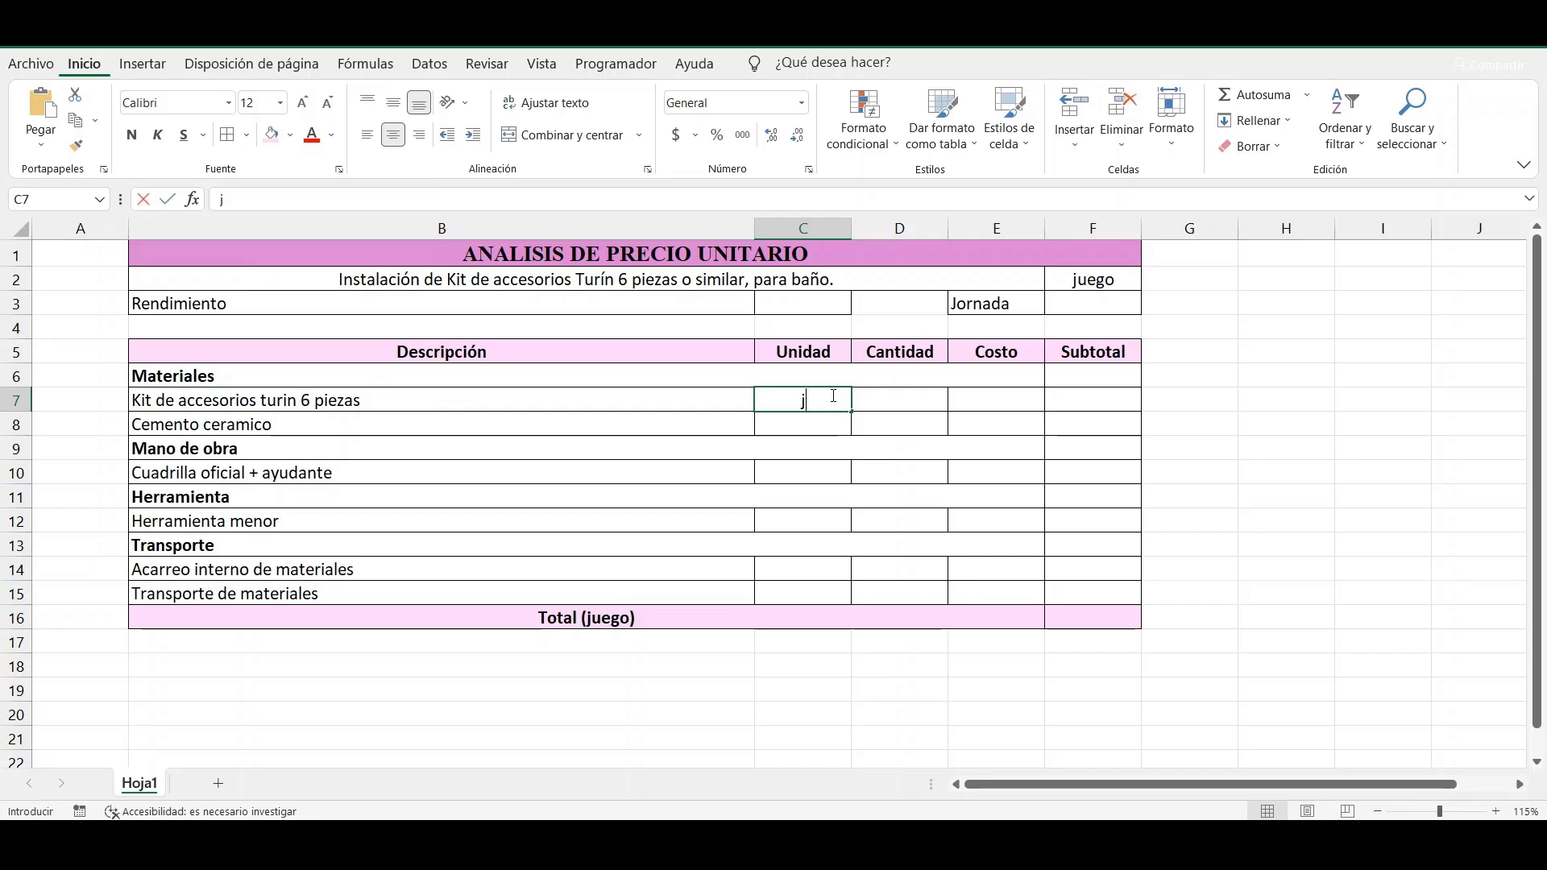
type("uego")
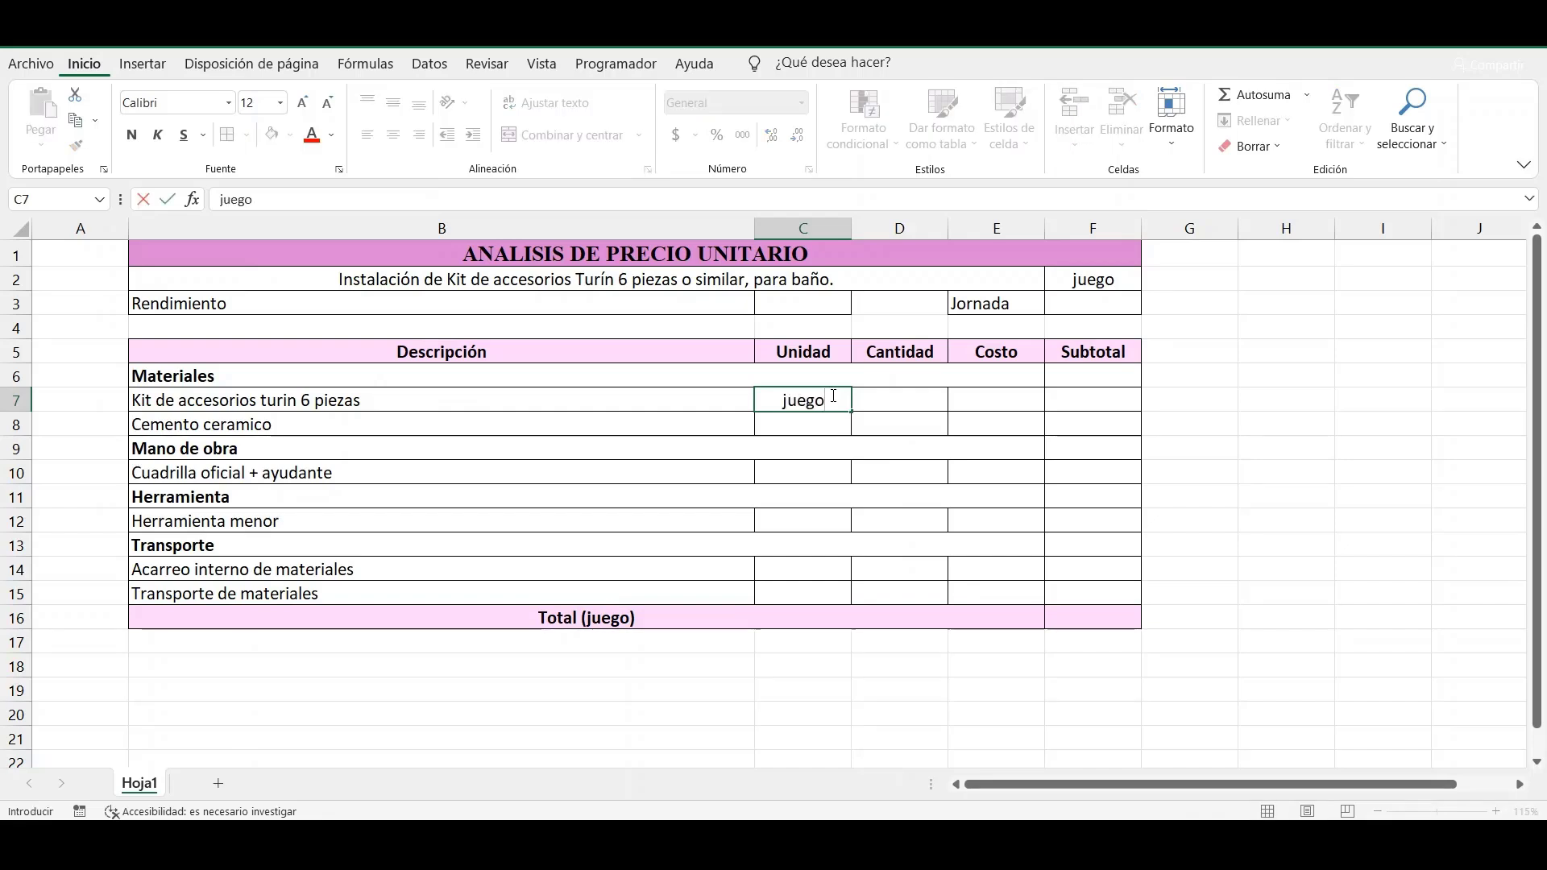
left_click(822, 424)
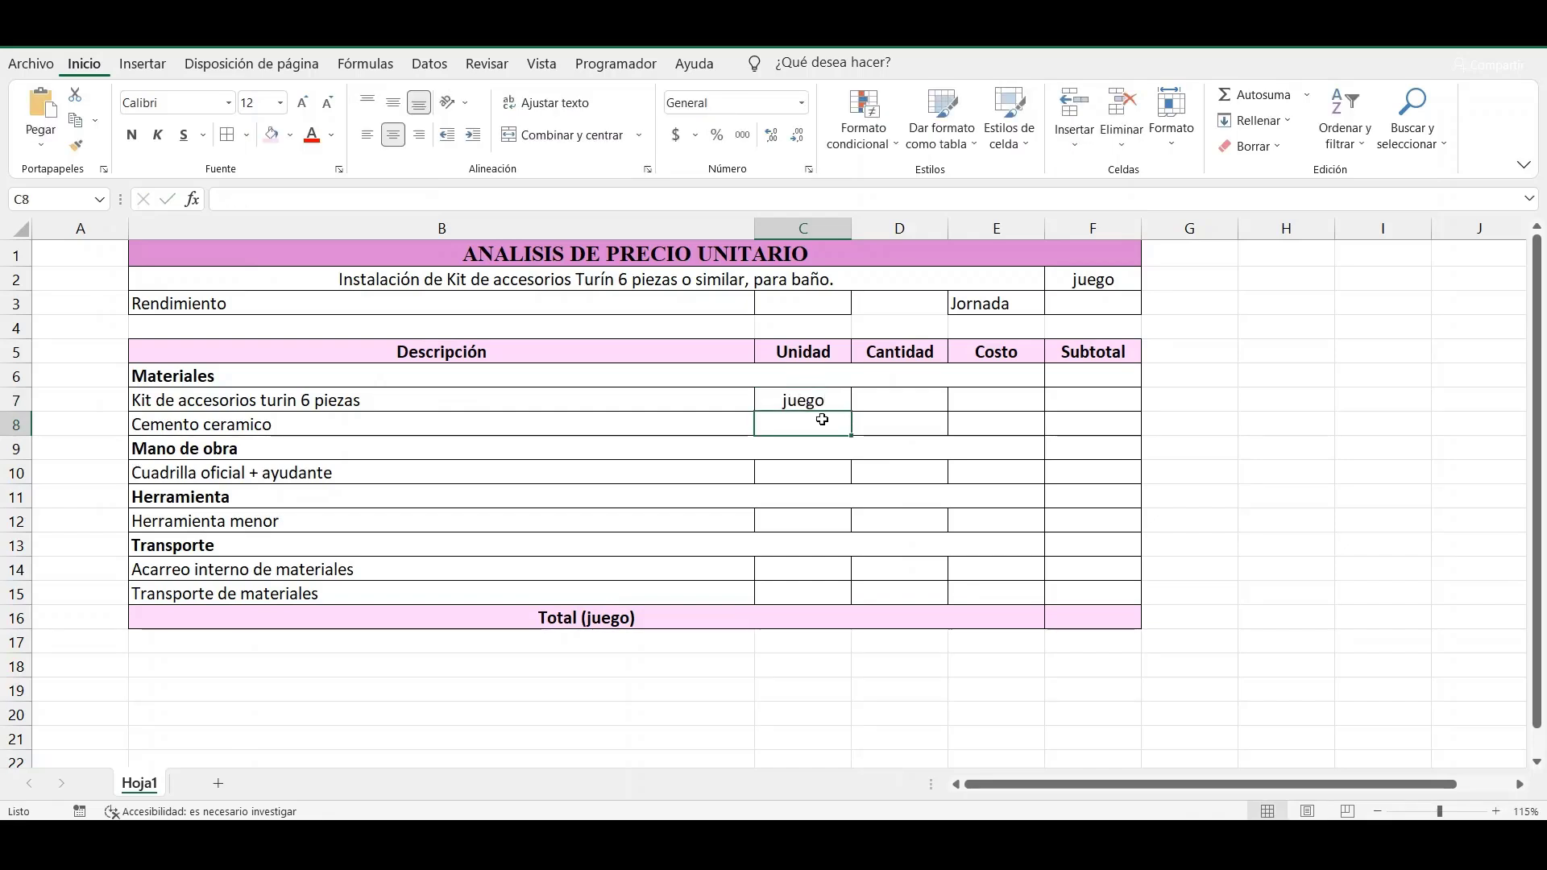
type("kg")
left_click(836, 469)
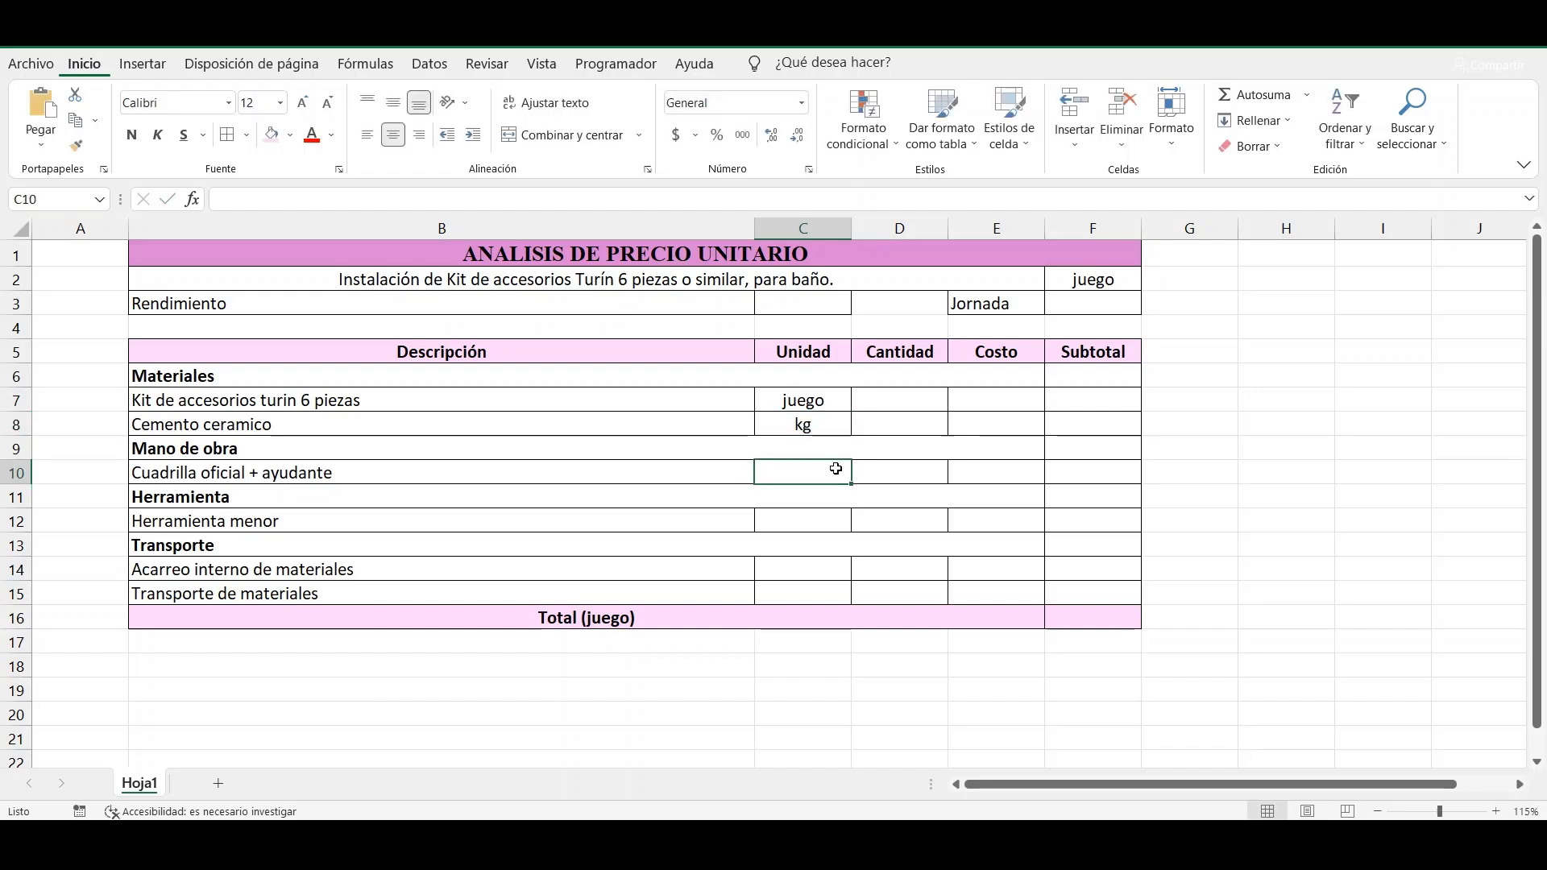
type("jor")
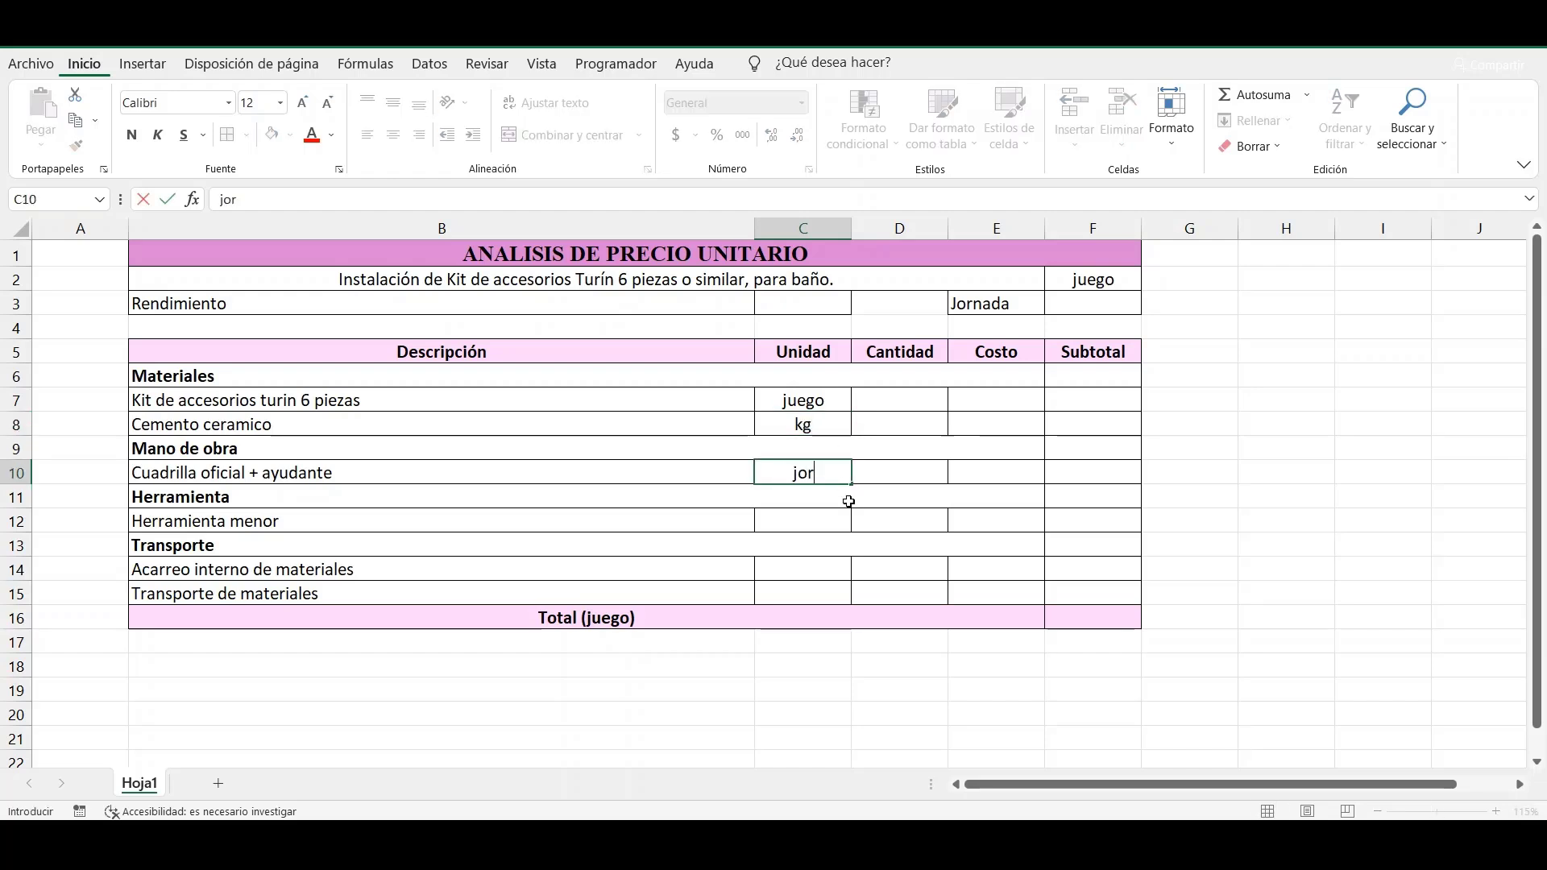
left_click(833, 526)
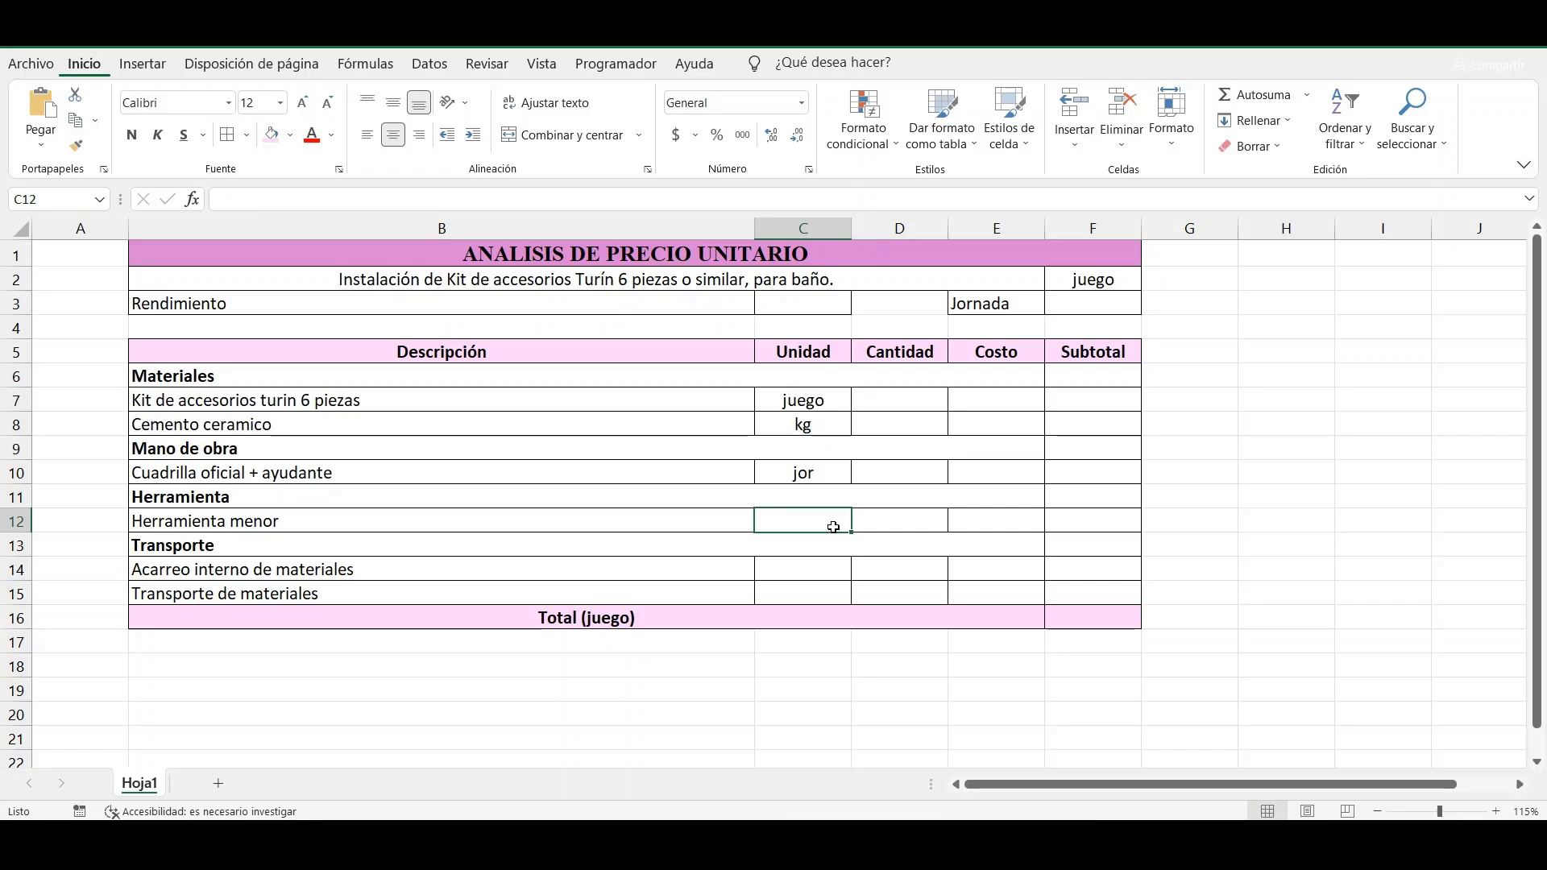
type("%")
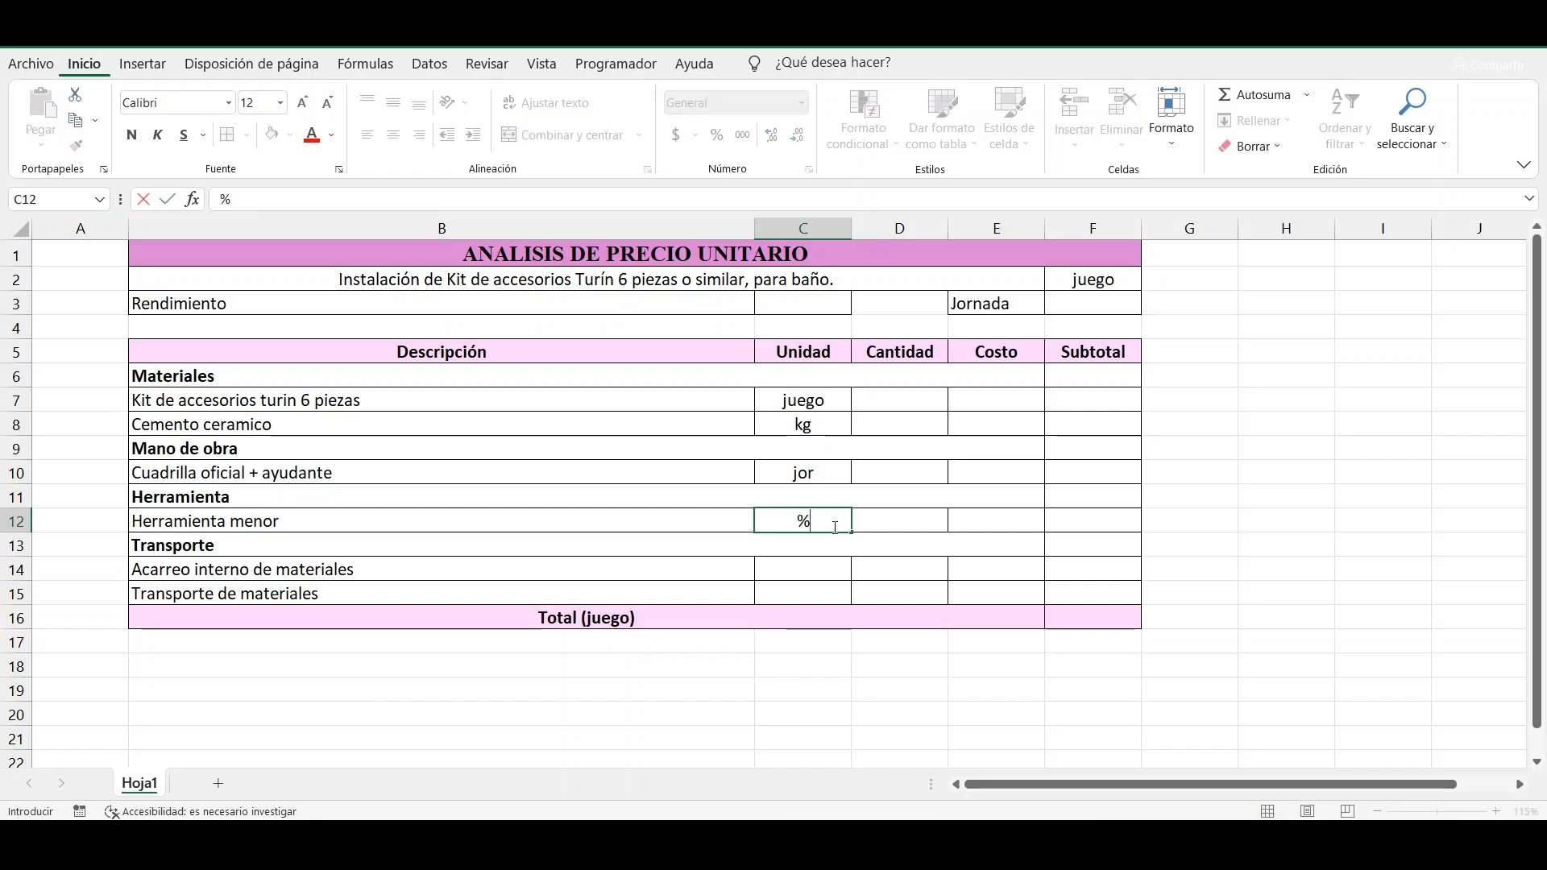
type("(mo)")
left_click(795, 571)
type("kg")
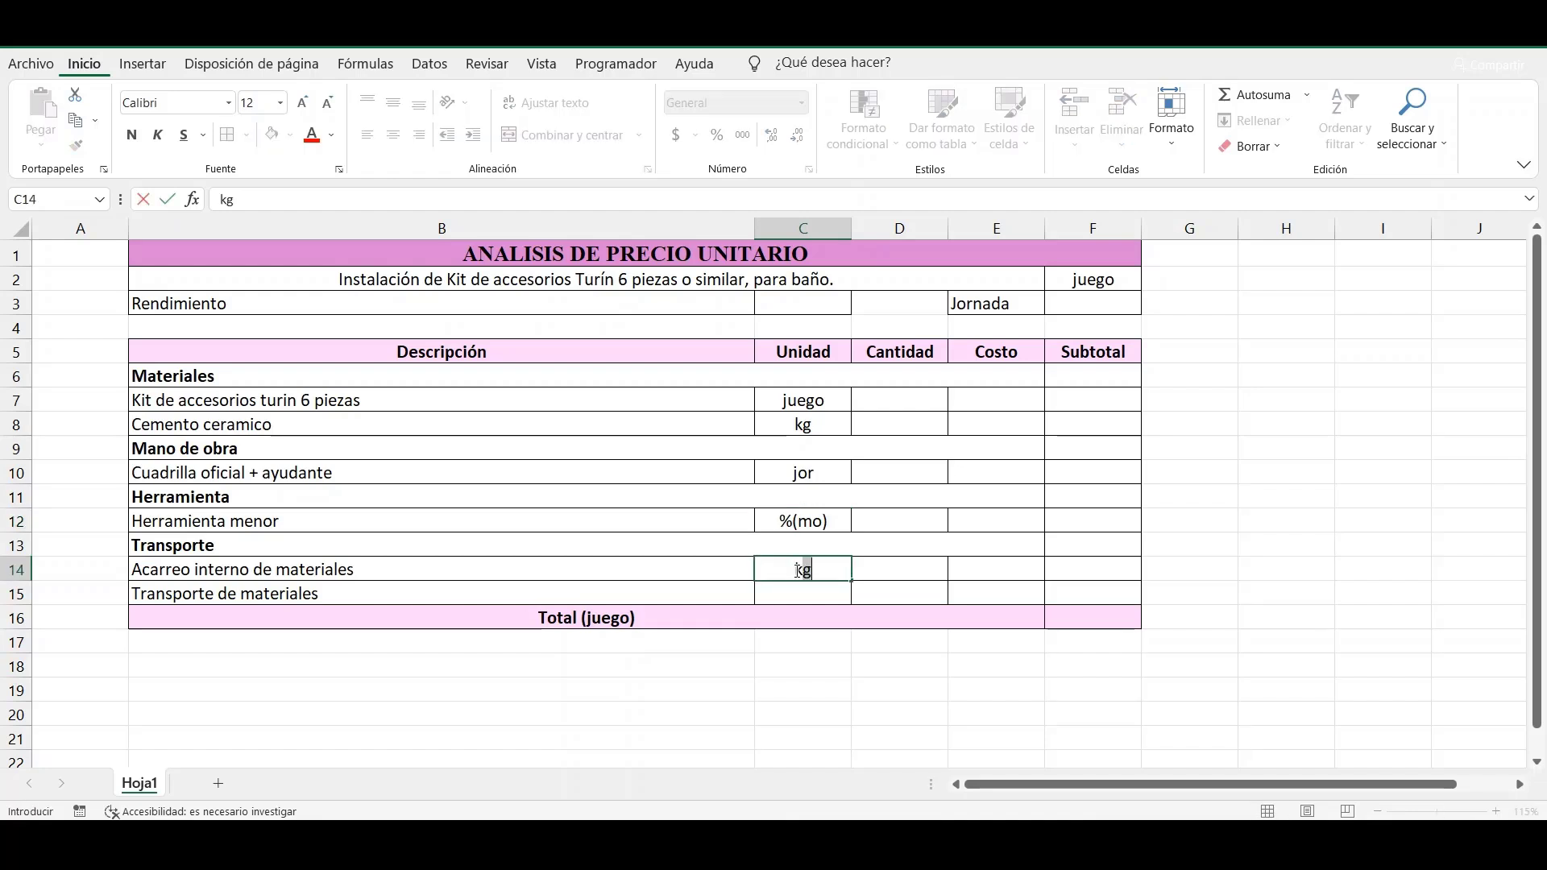
left_click(796, 597)
type("kg")
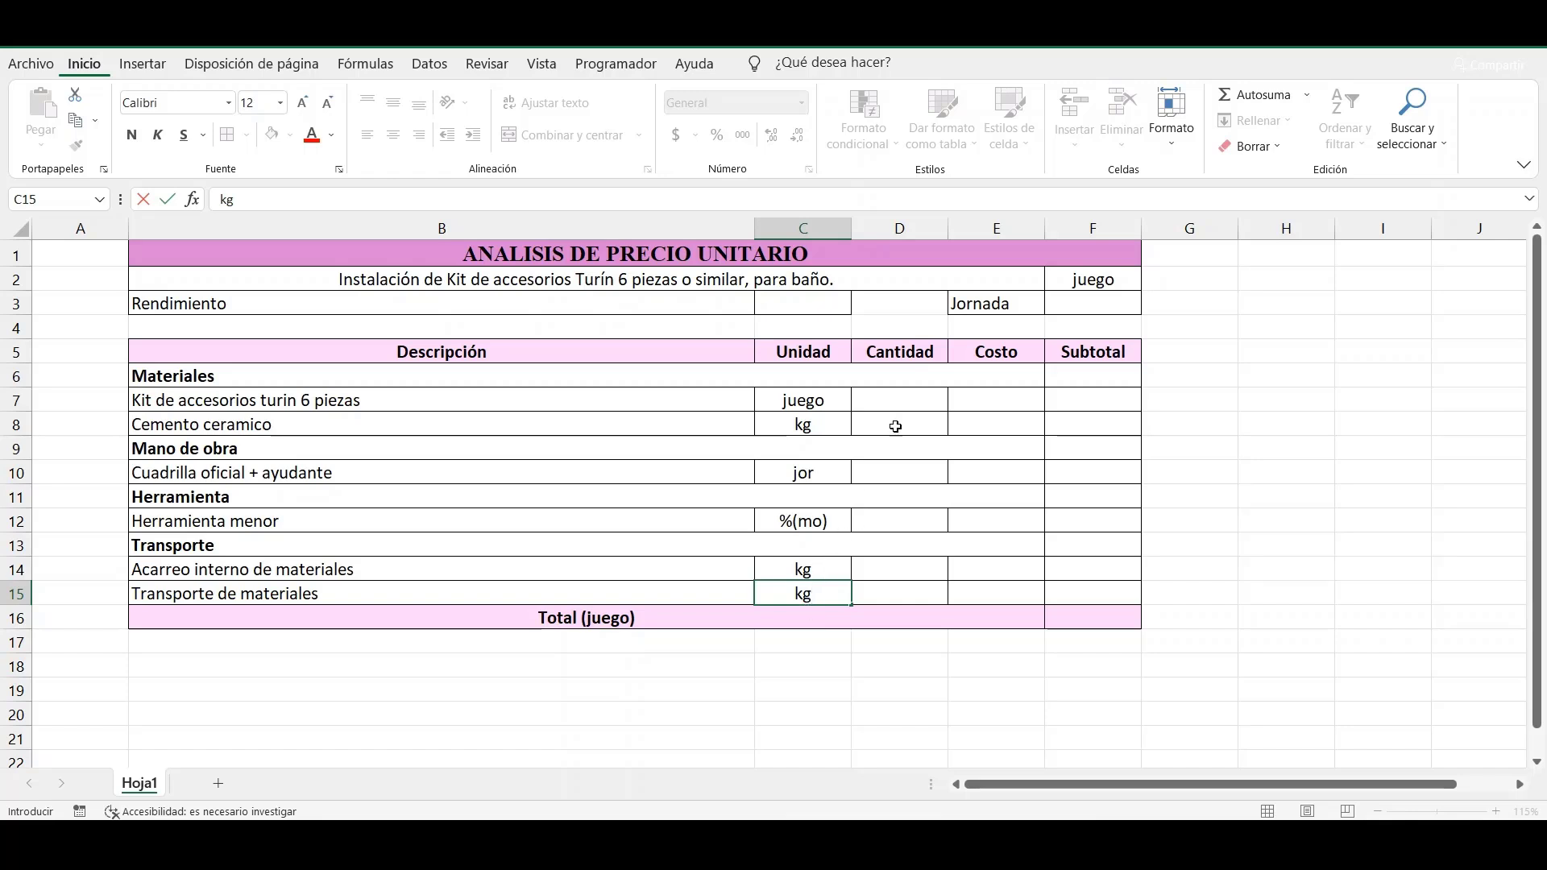
- Enter quantity 1 for both materials, Rendimiento 7 in C3 and Jornada 8 in F3
left_click(893, 398)
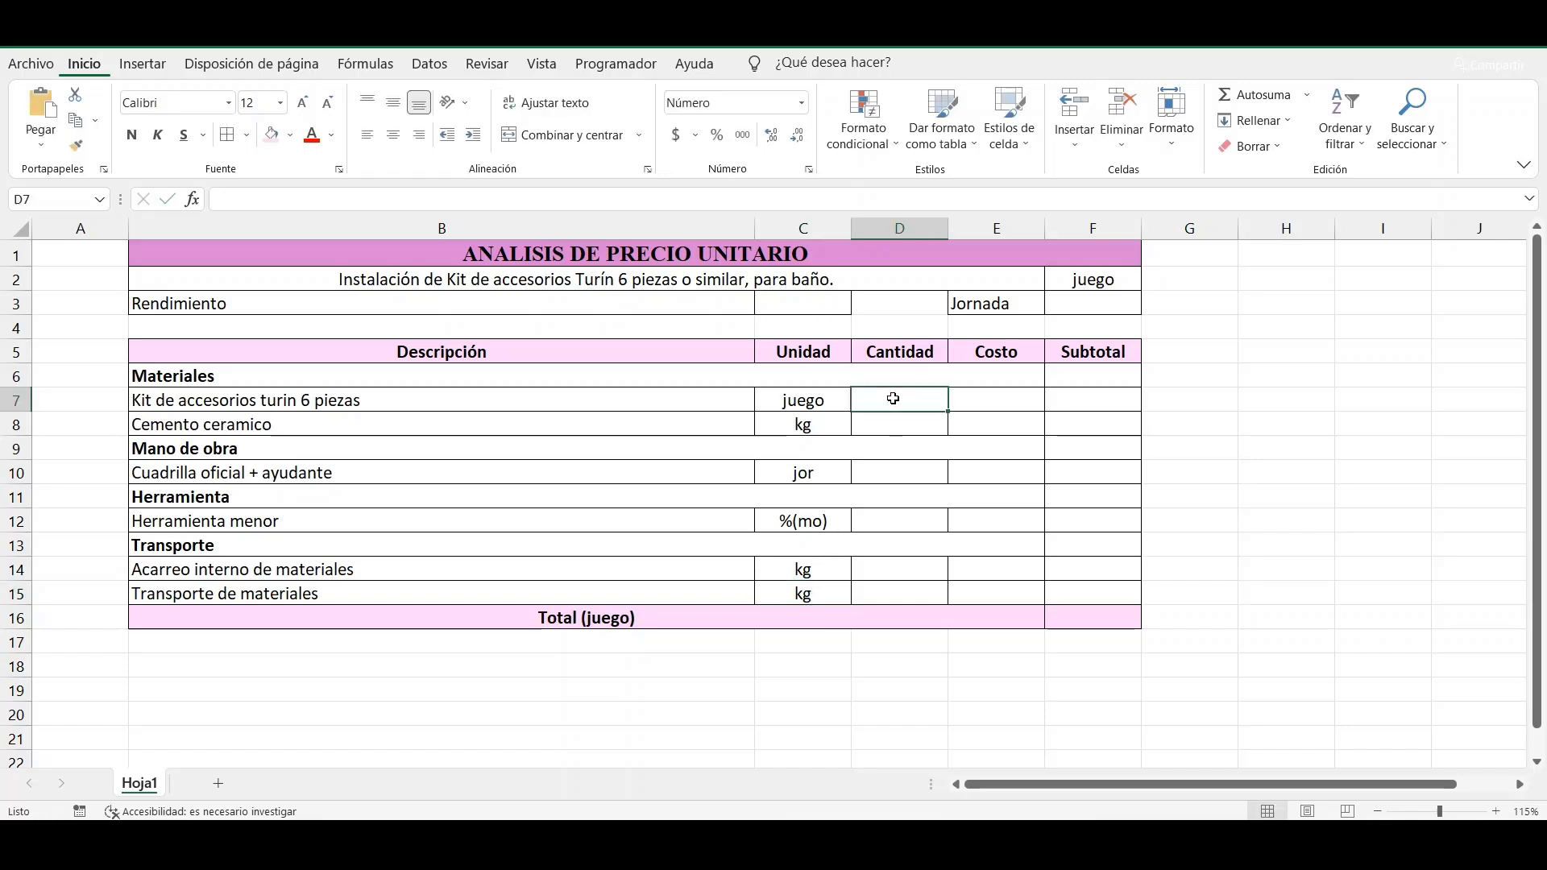
type("1")
left_click(905, 424)
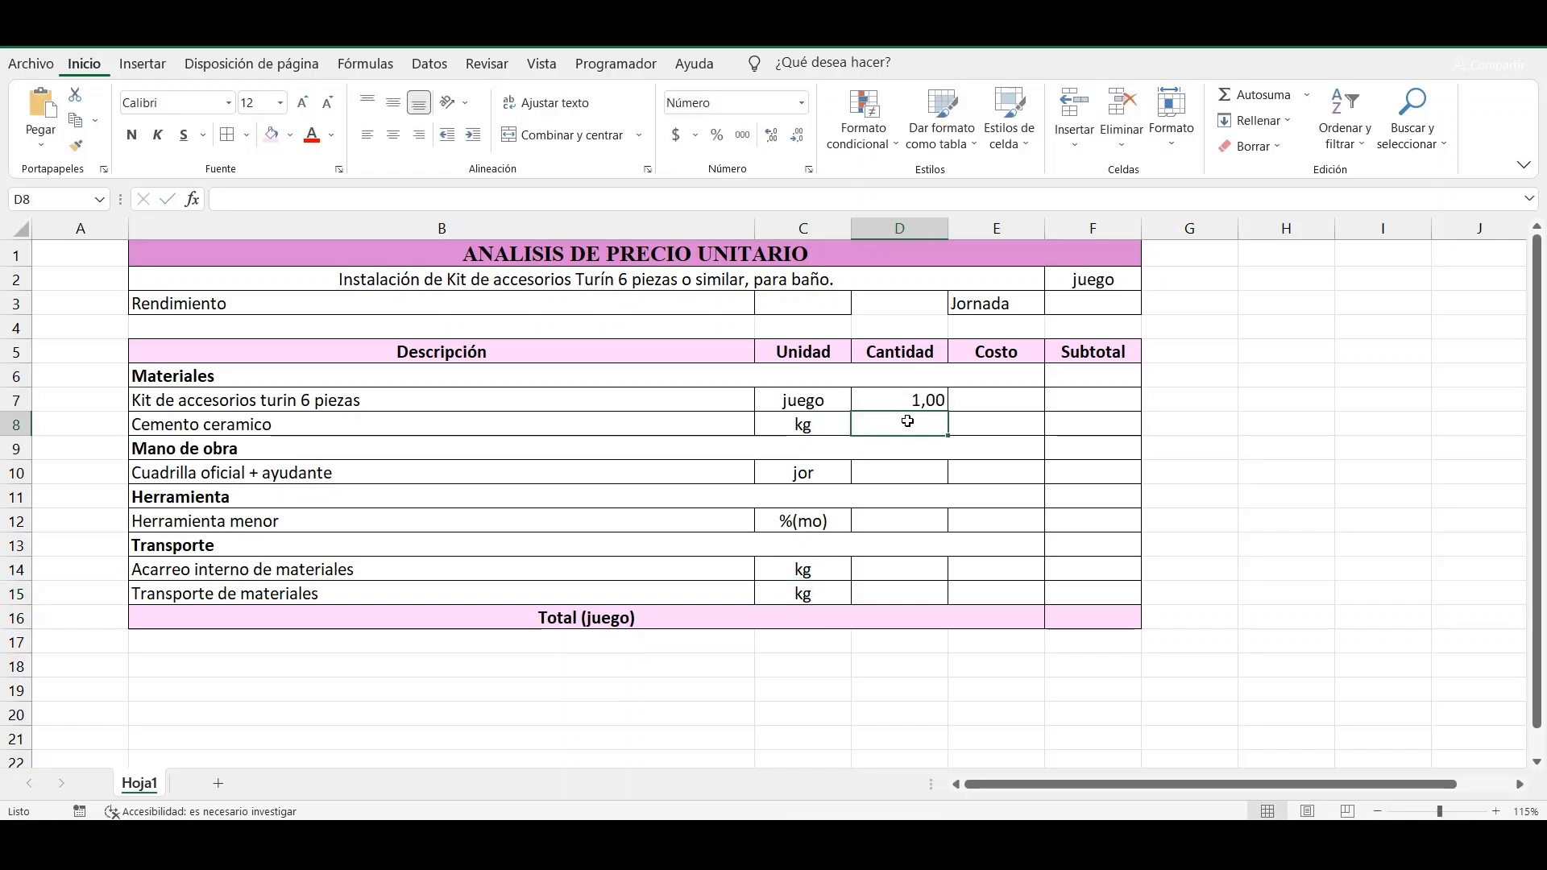
type("1")
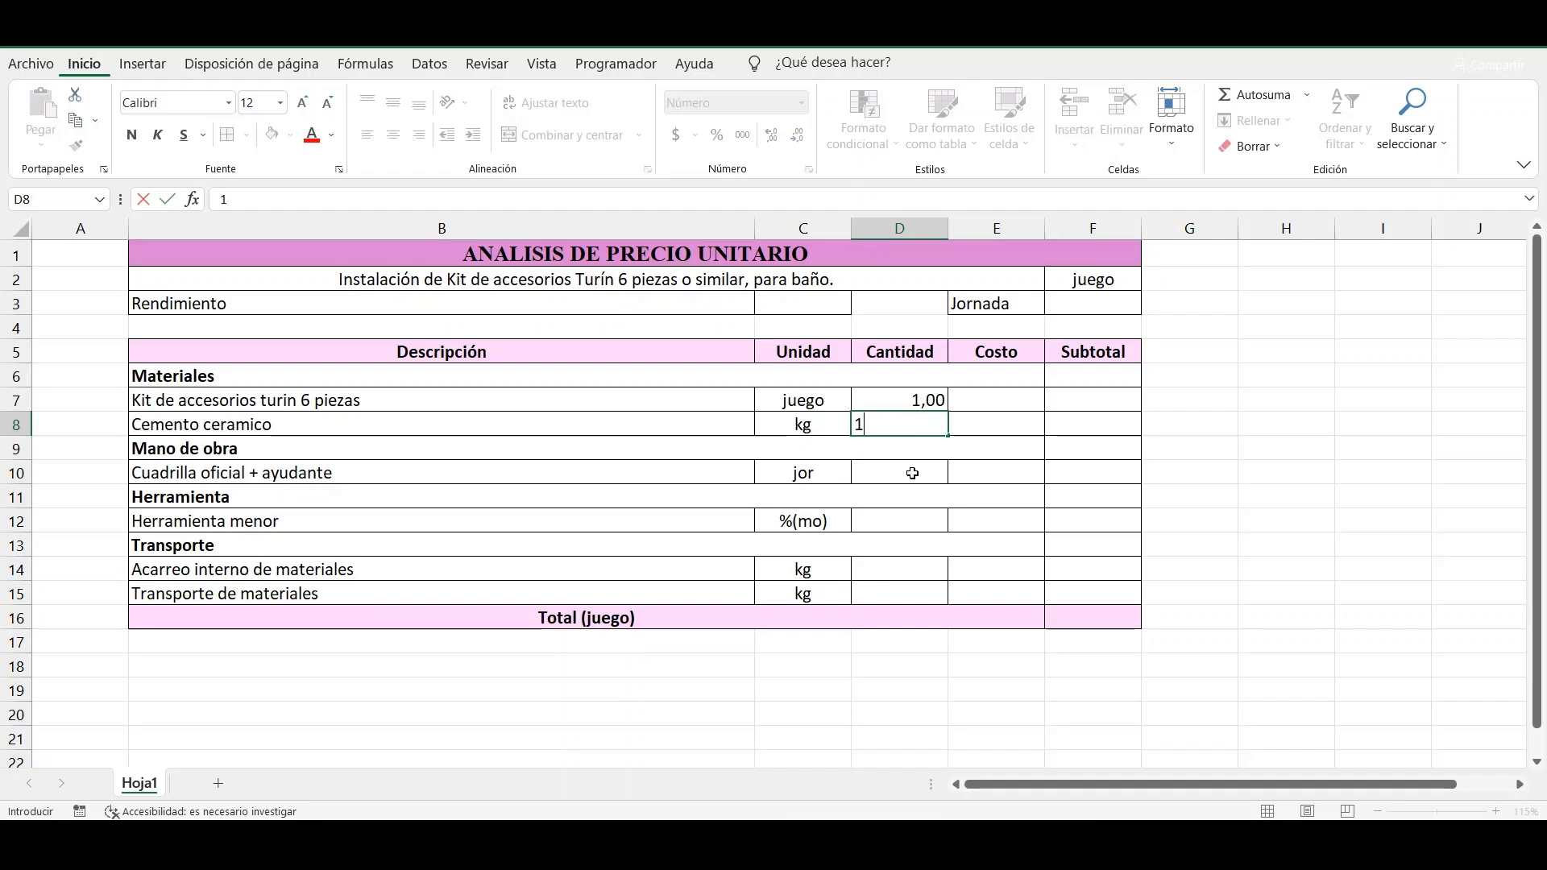
left_click(912, 479)
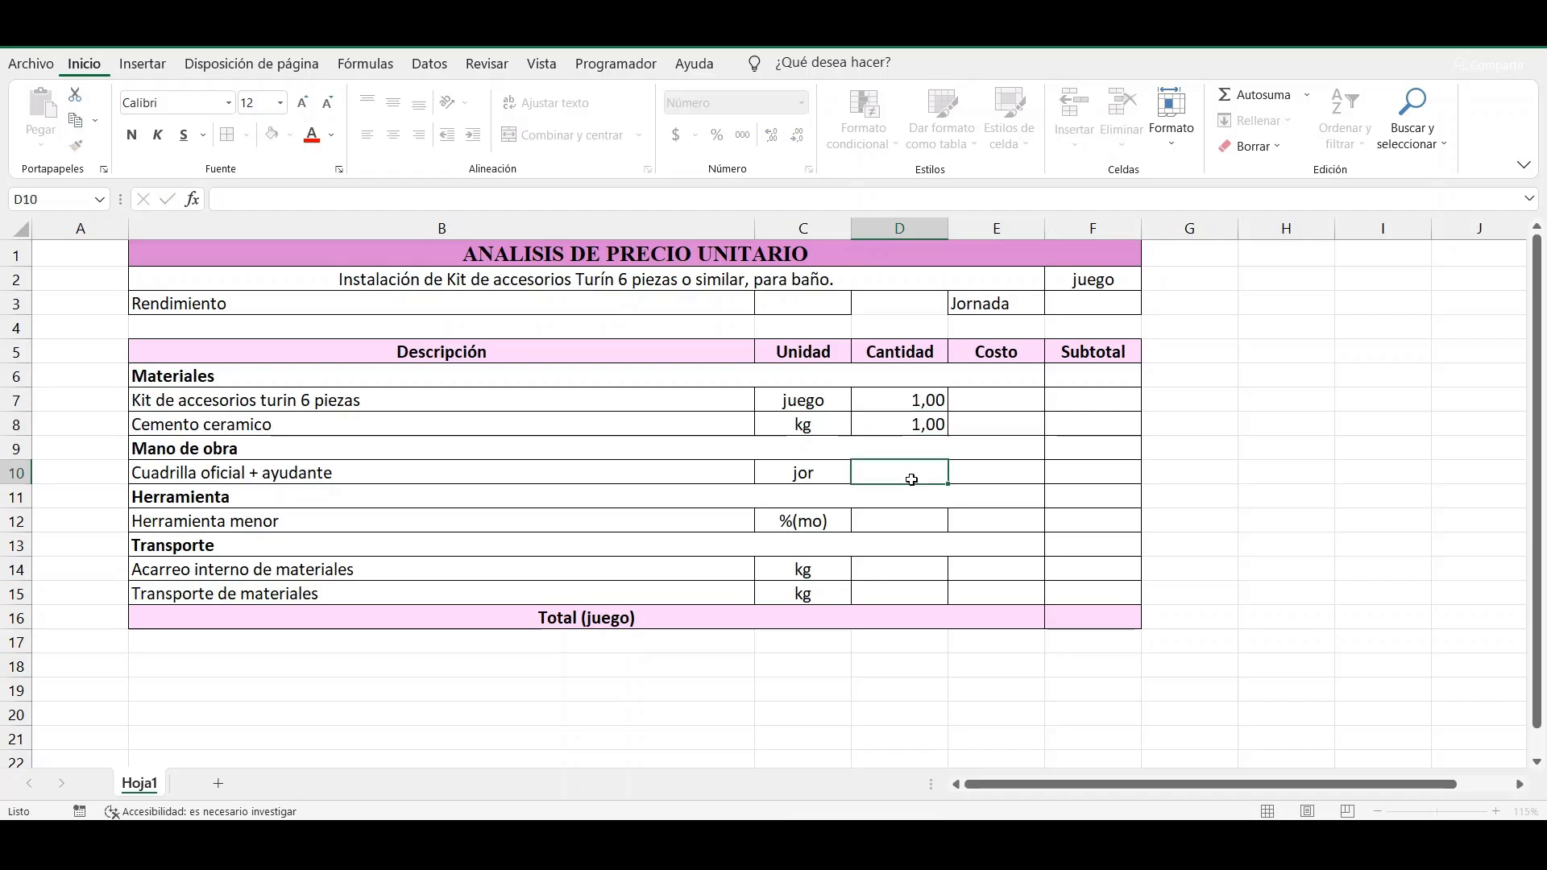
left_click(791, 297)
type("7")
left_click(1117, 314)
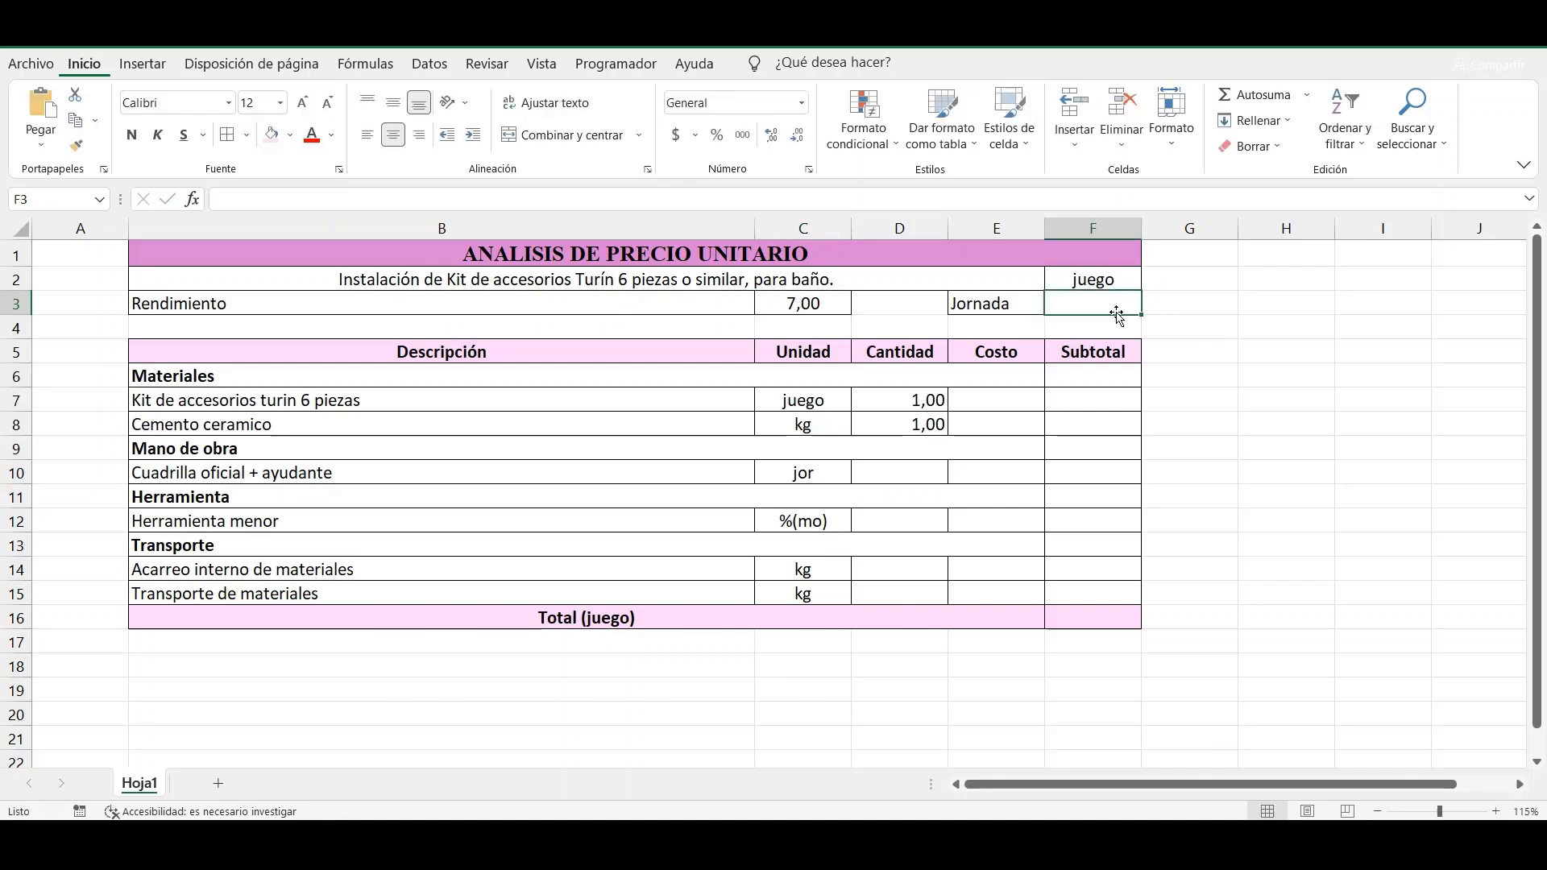
type("8")
- Set quantities =1/C3 for labour, =5% for minor tools, and 2 for both transport items
left_click(918, 479)
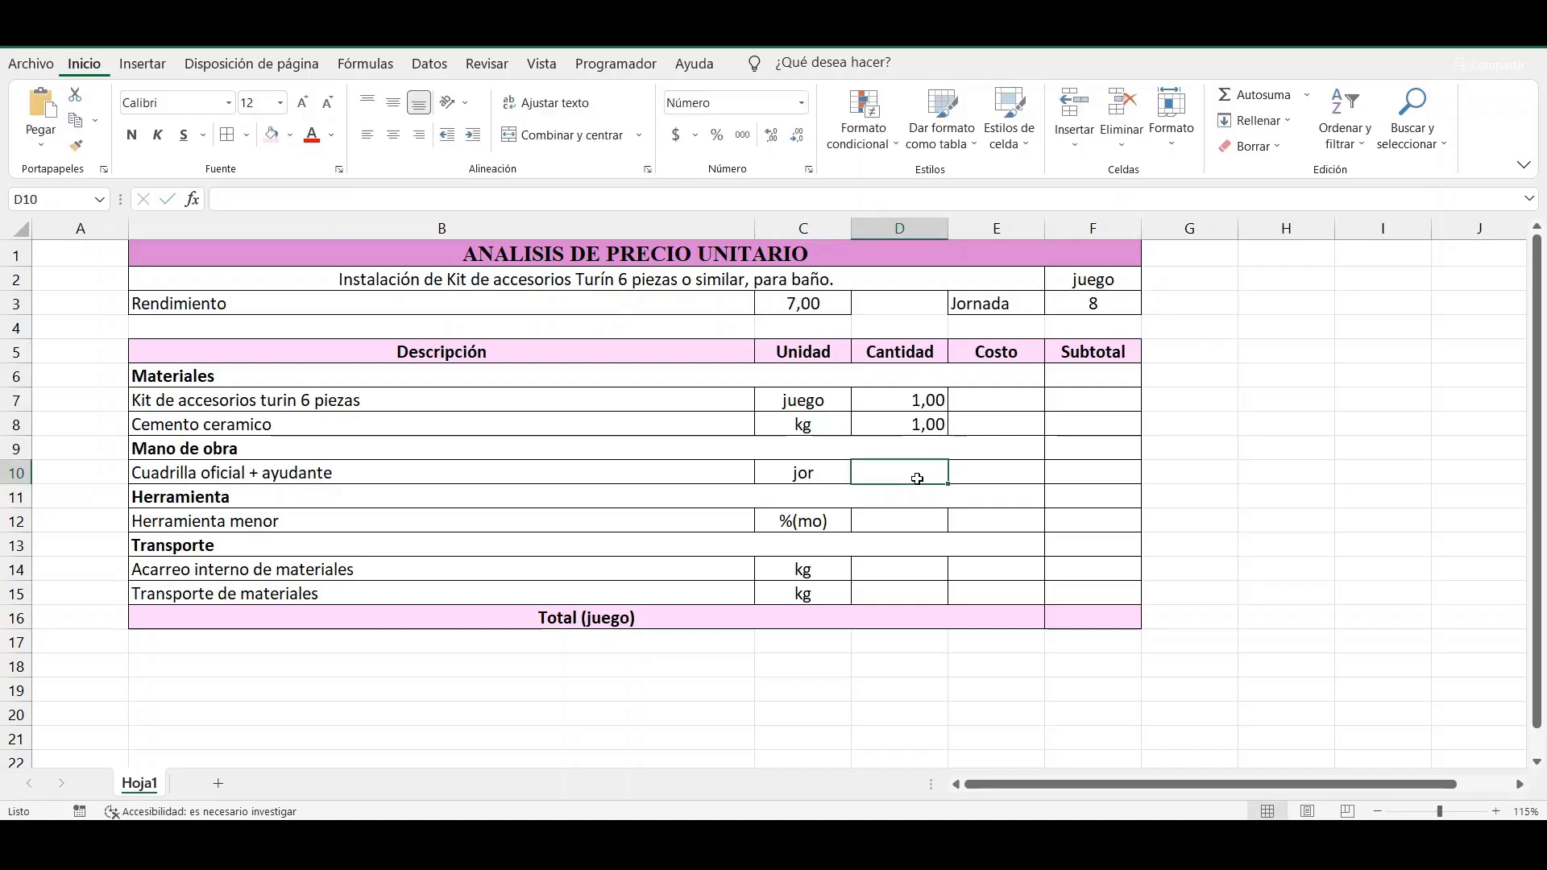
type("=1/")
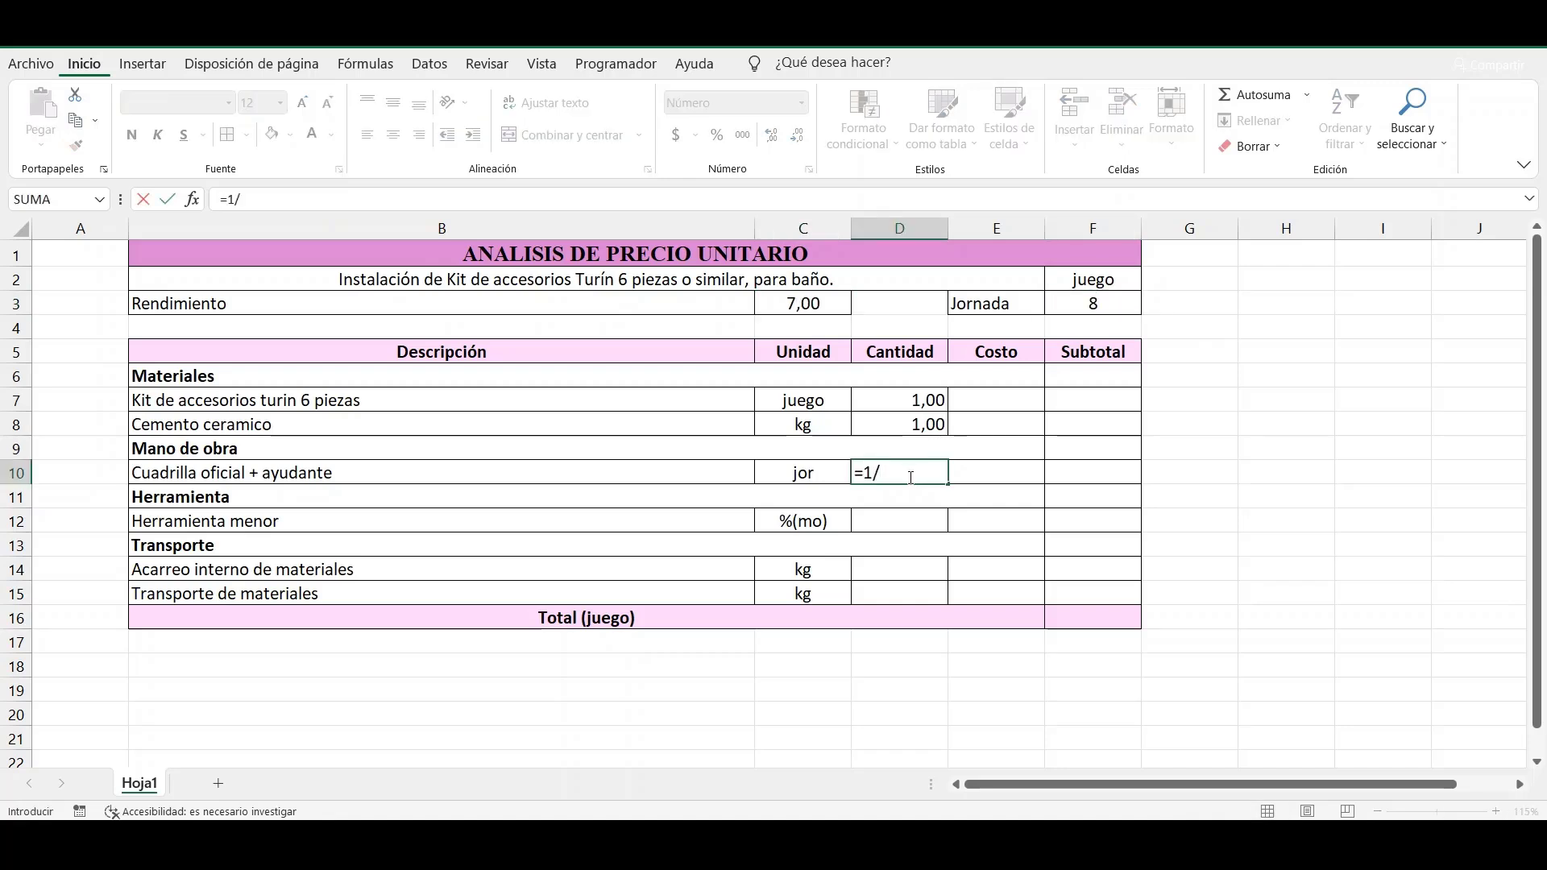
left_click(826, 307)
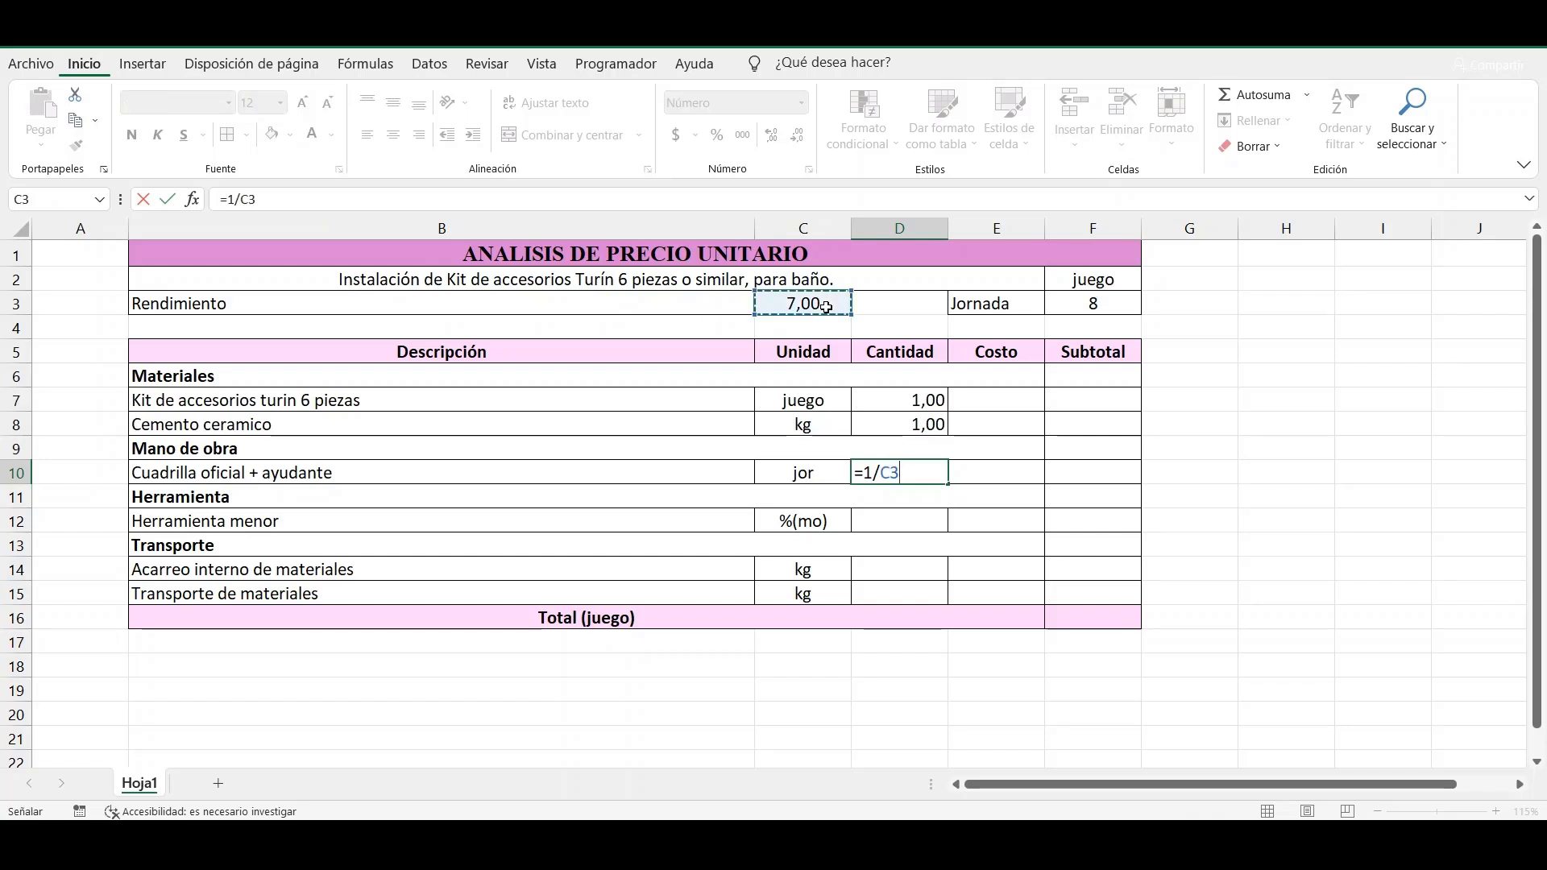
key("Return")
left_click(913, 527)
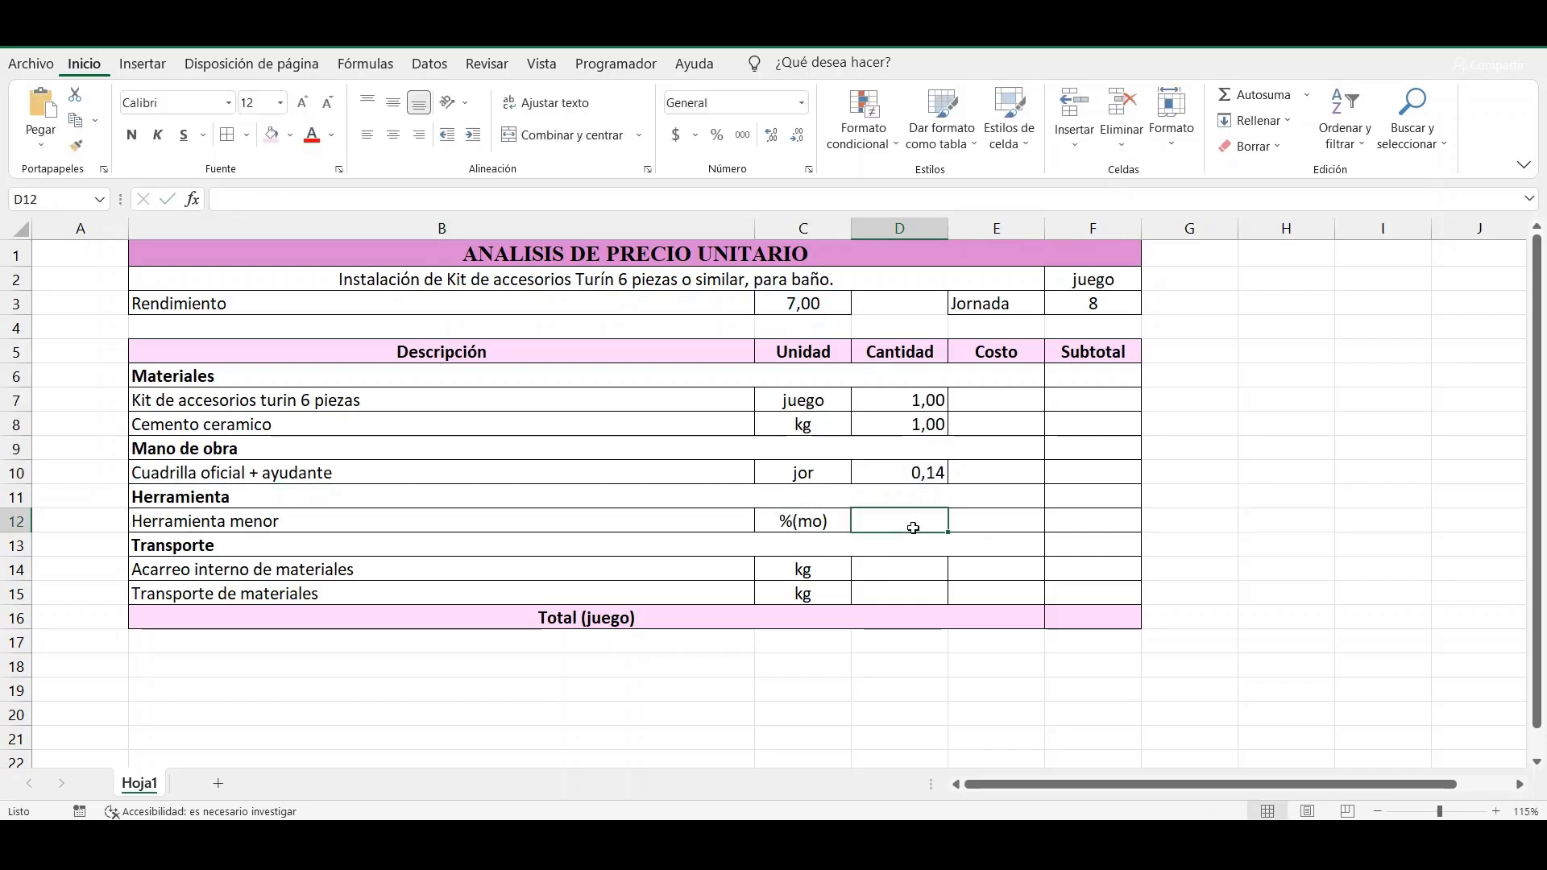
type("=5")
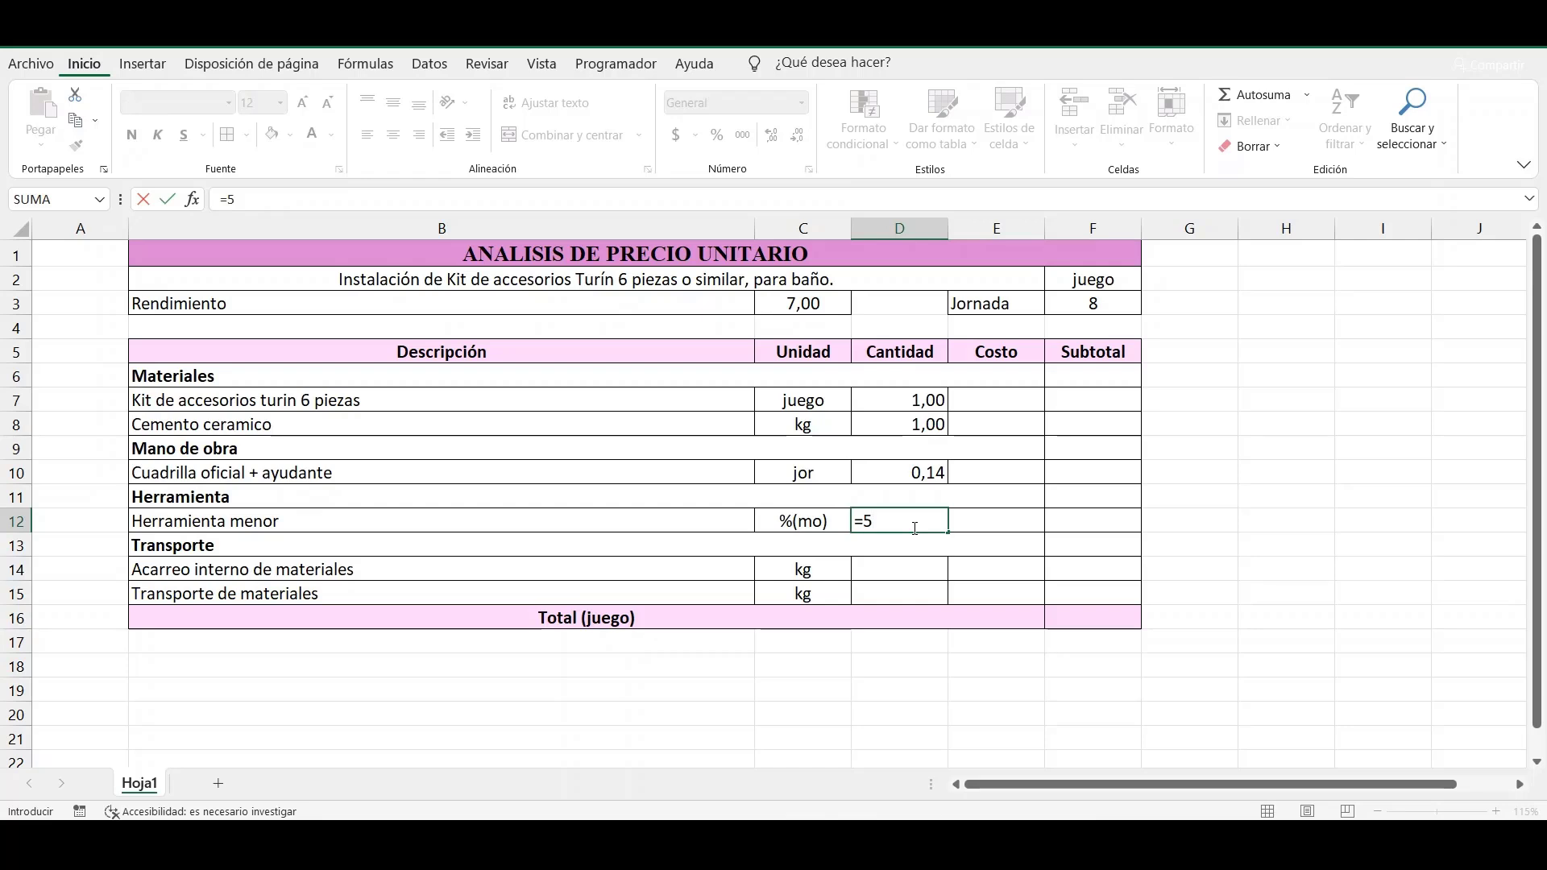
type("%")
key("Return")
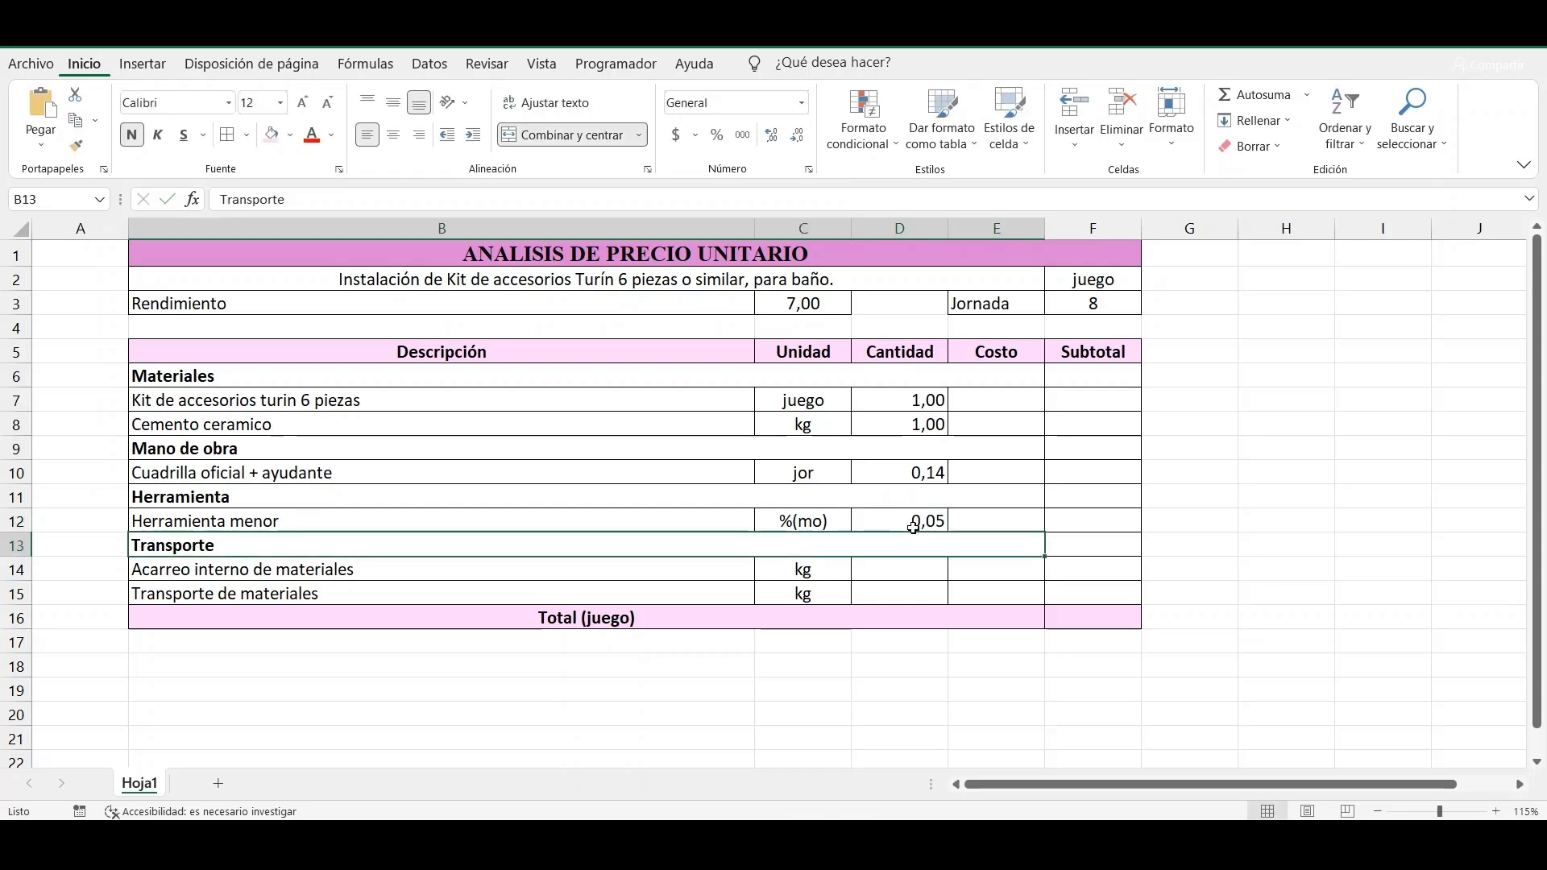
left_click(921, 568)
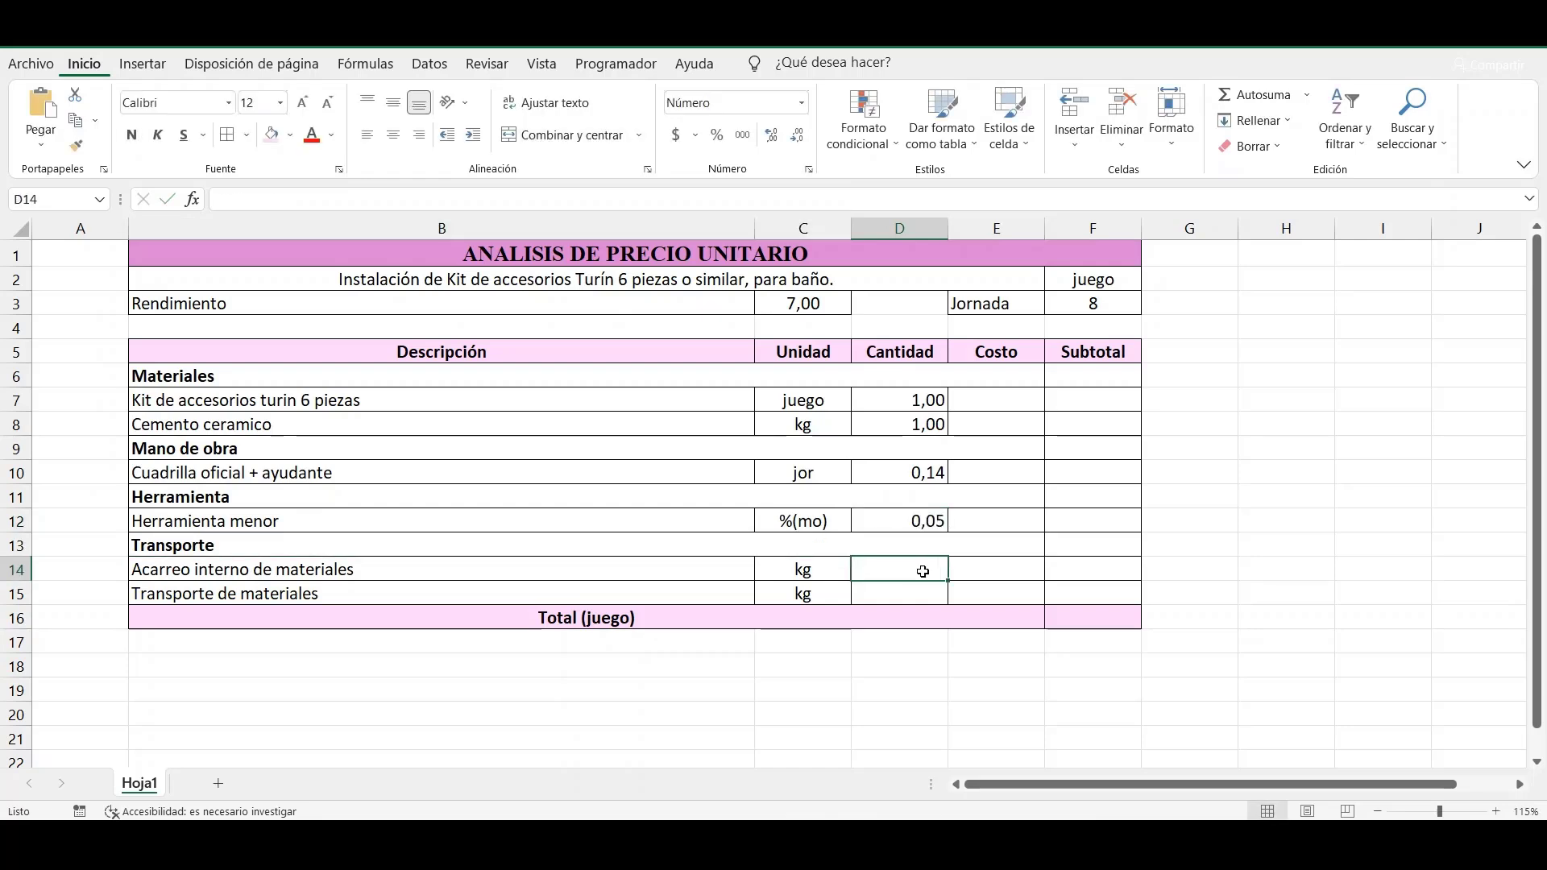
type("2")
left_click(920, 593)
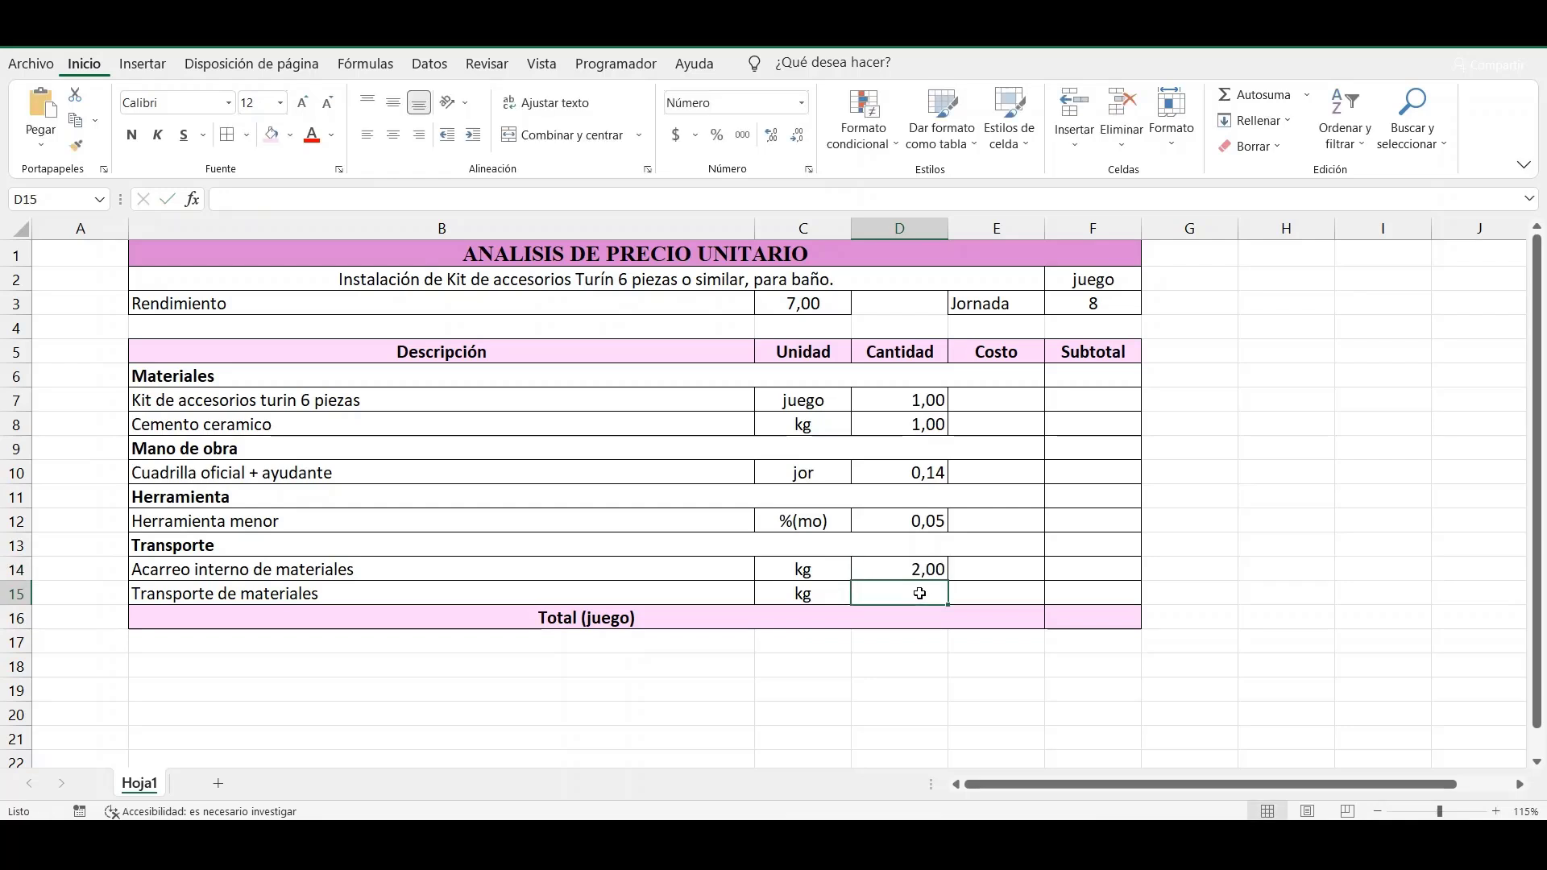
type("2")
left_click(1011, 405)
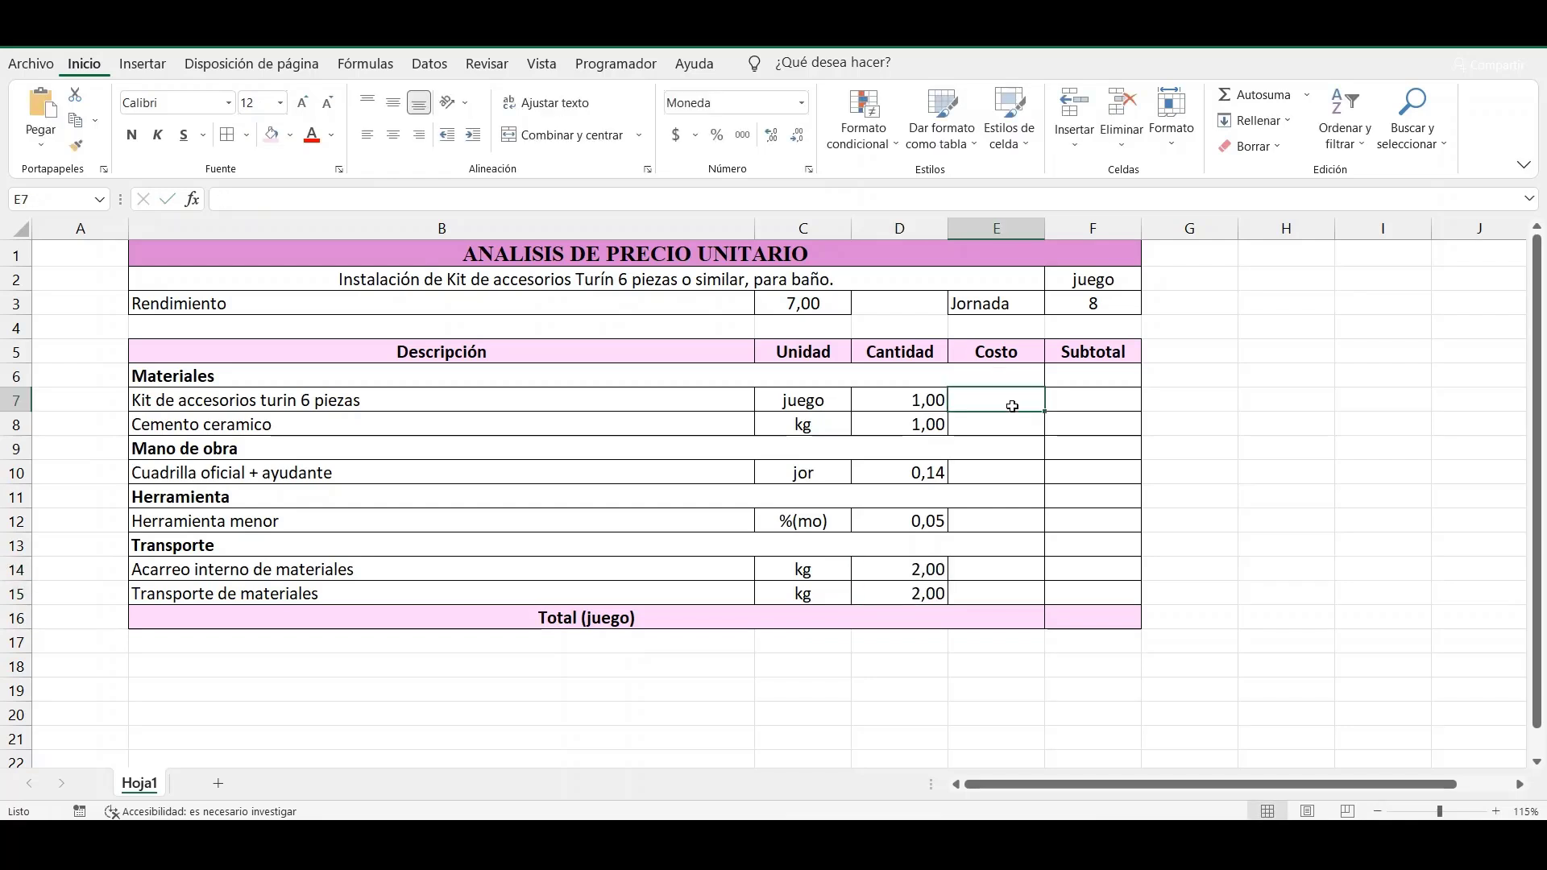
- Enter costs 119.900 for the kit, 1.236 for cement and 250.848 for labour
type("1")
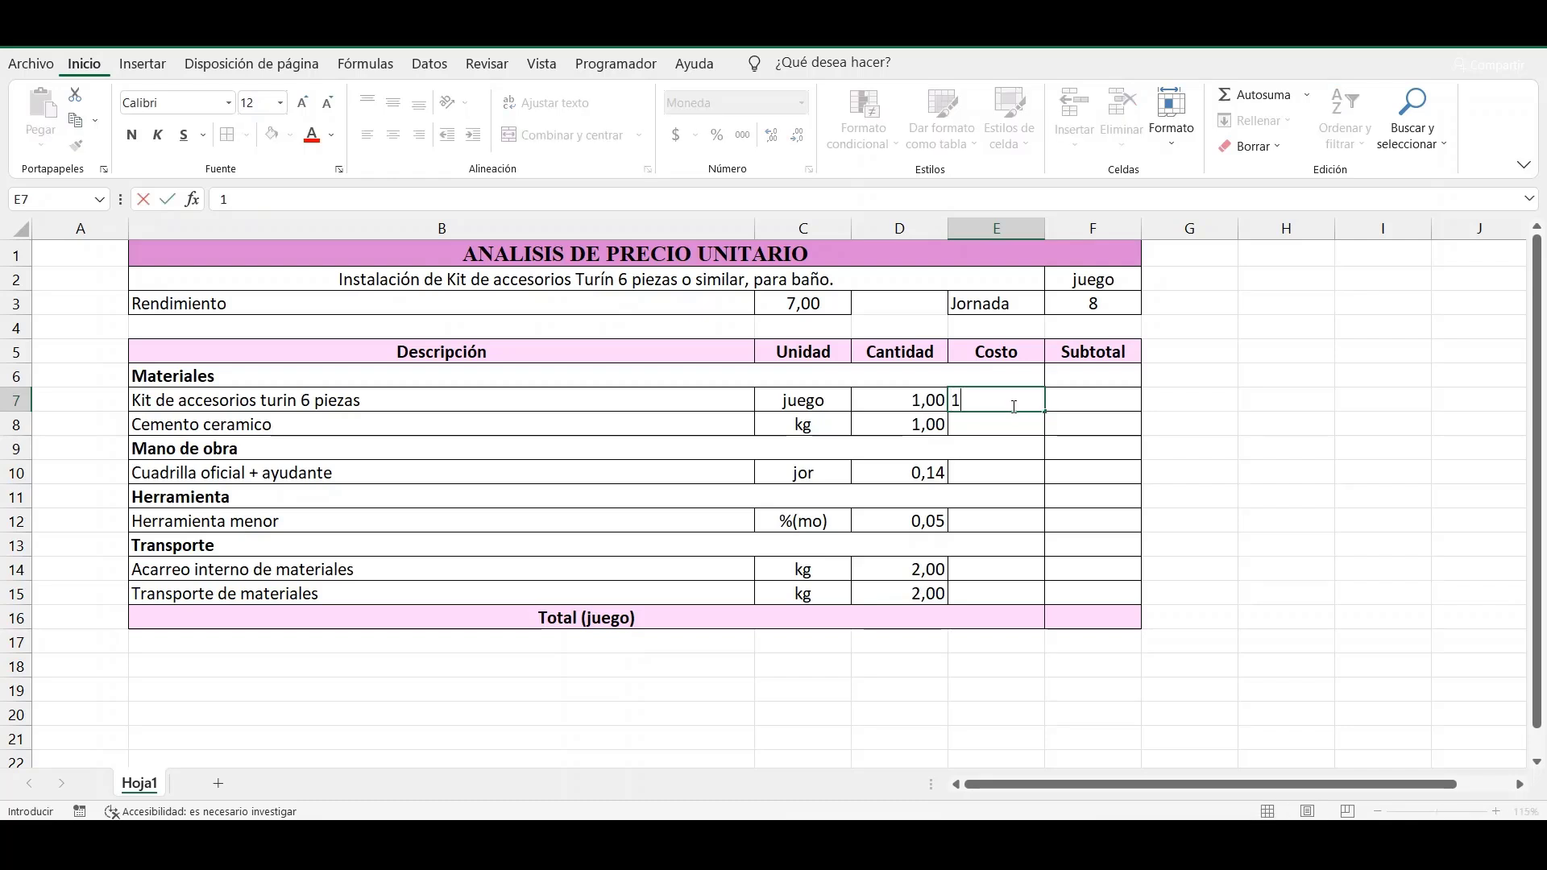
type("9900")
key("Return")
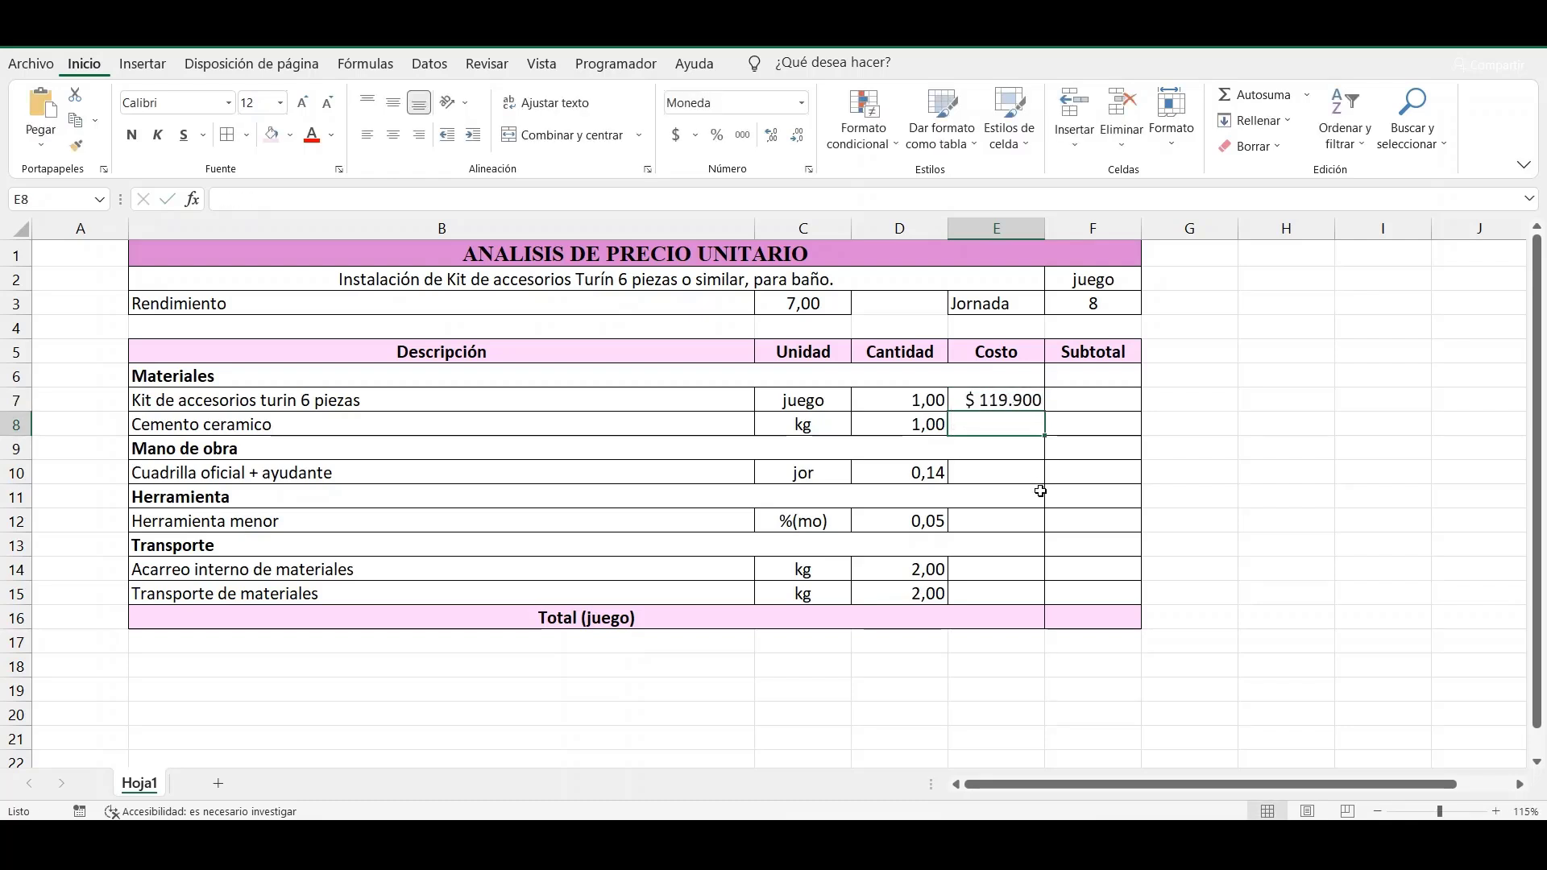
type("1236")
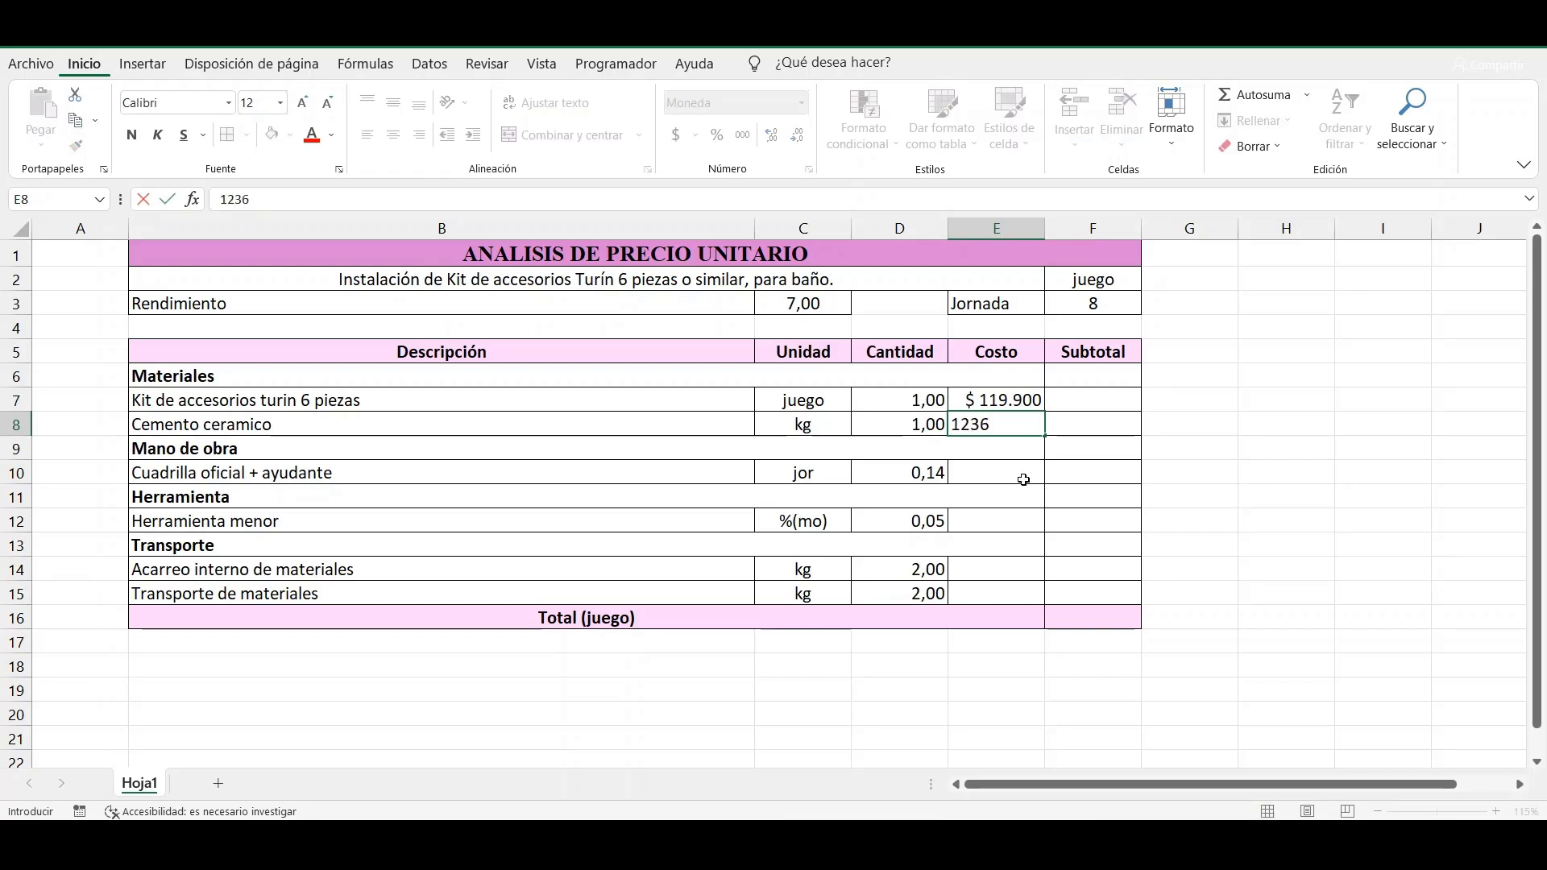
left_click(1023, 479)
type("25")
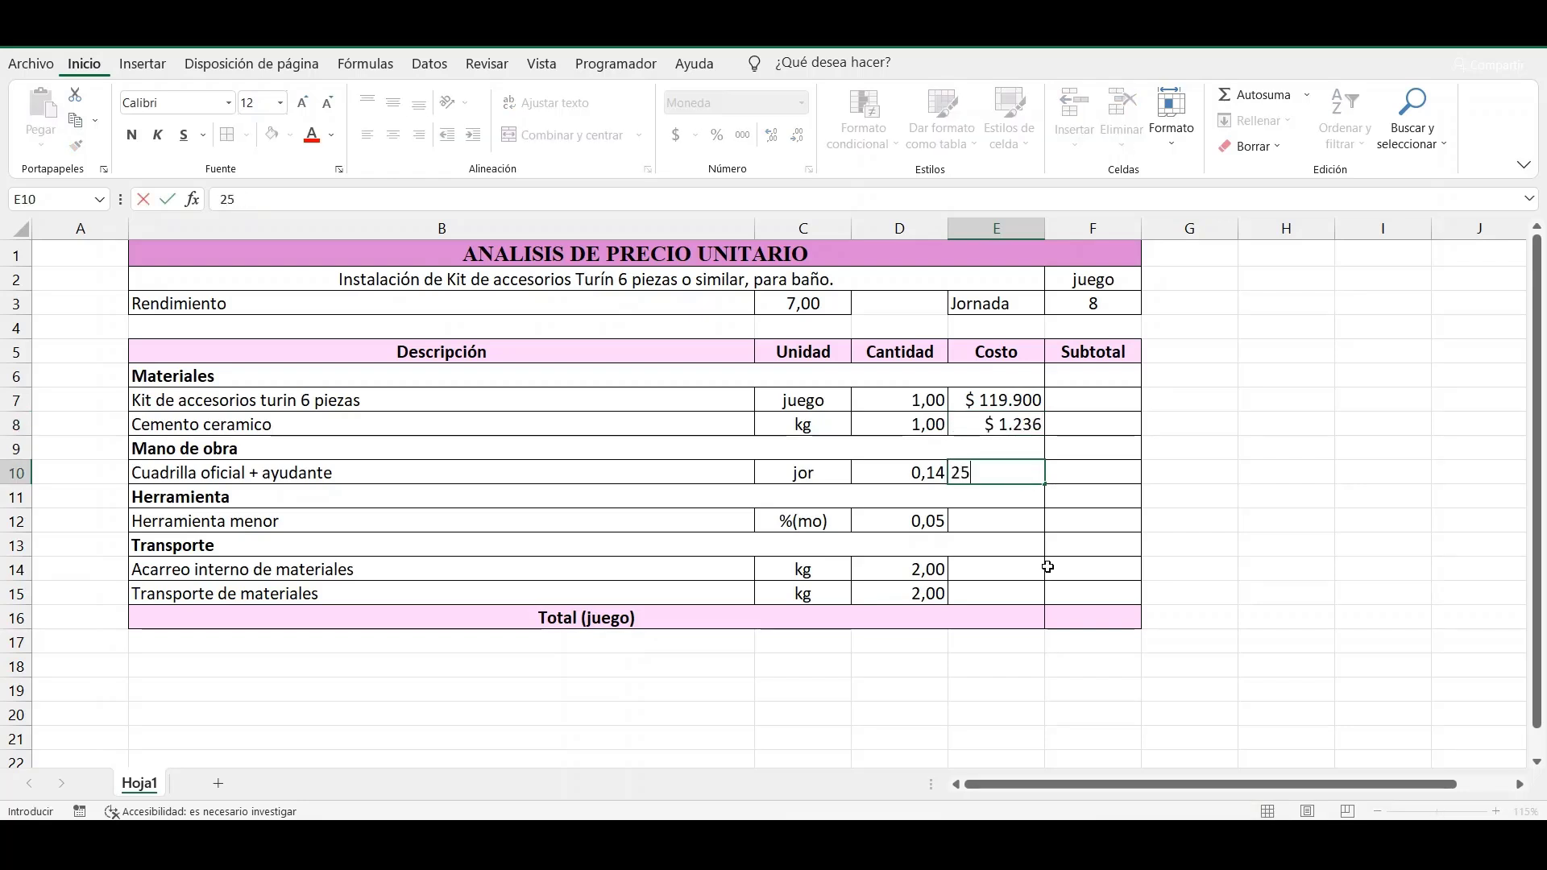
type("0848")
left_click(1008, 520)
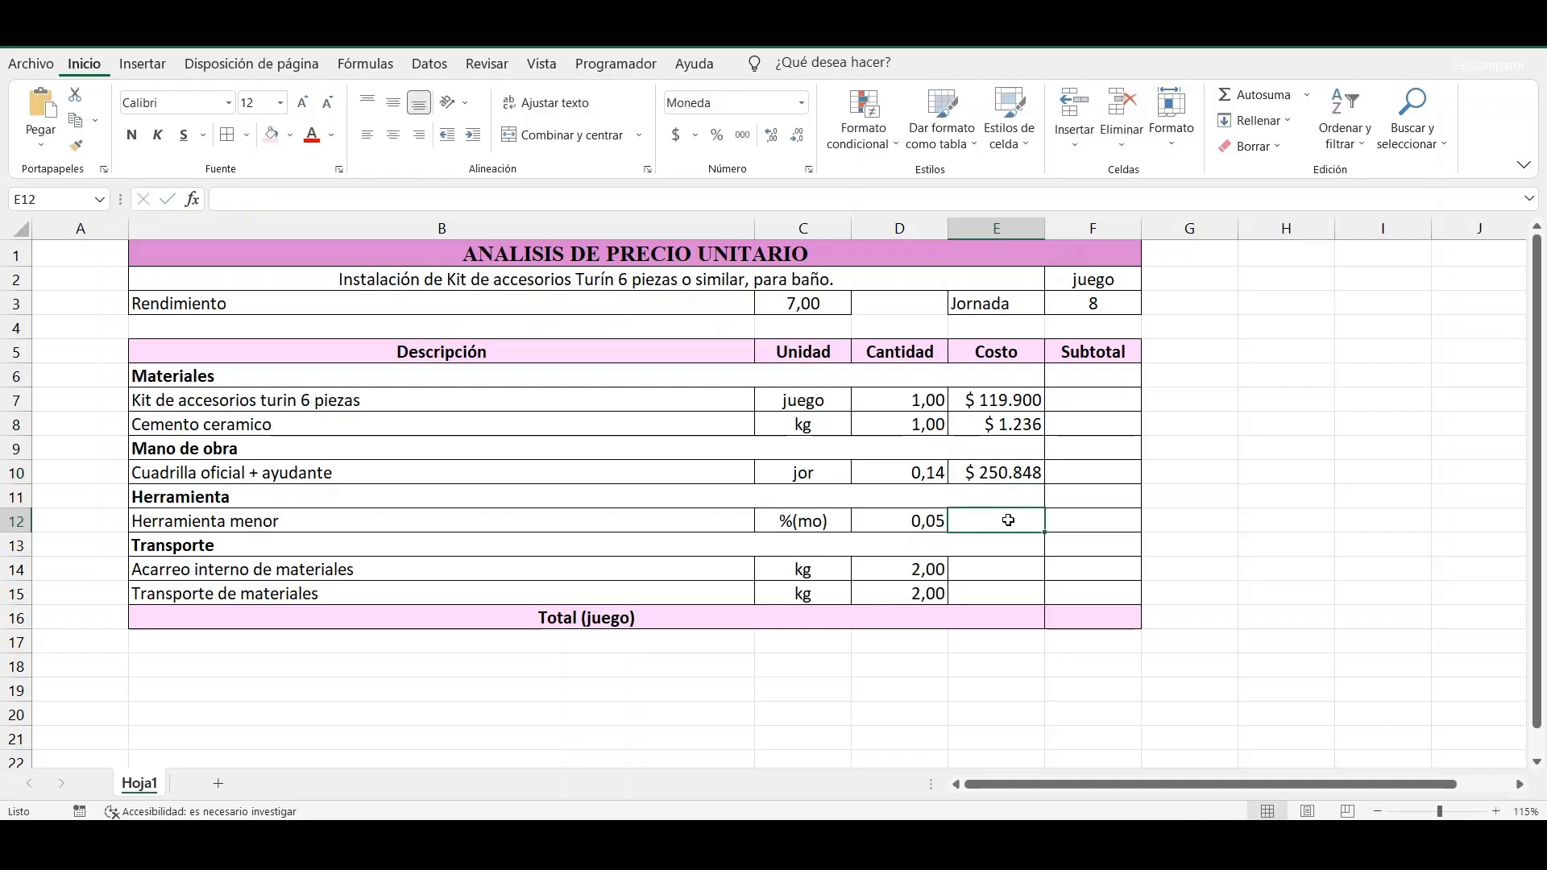
- Link the minor tools cost to F9 and enter transport costs 100 and 165
type("=")
left_click(1070, 445)
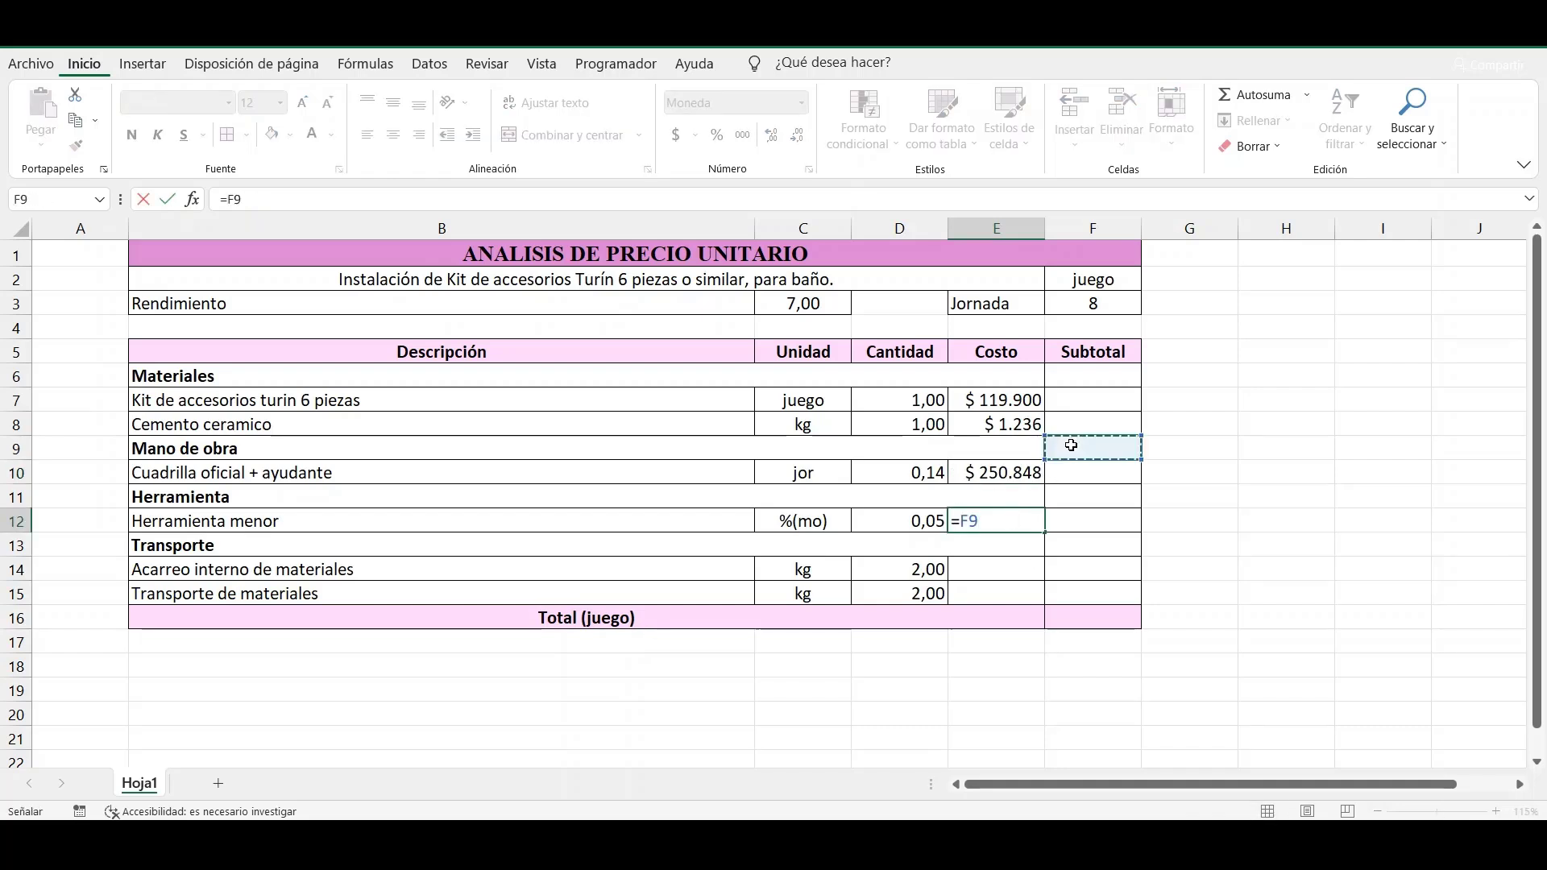
key("Return")
left_click(1013, 572)
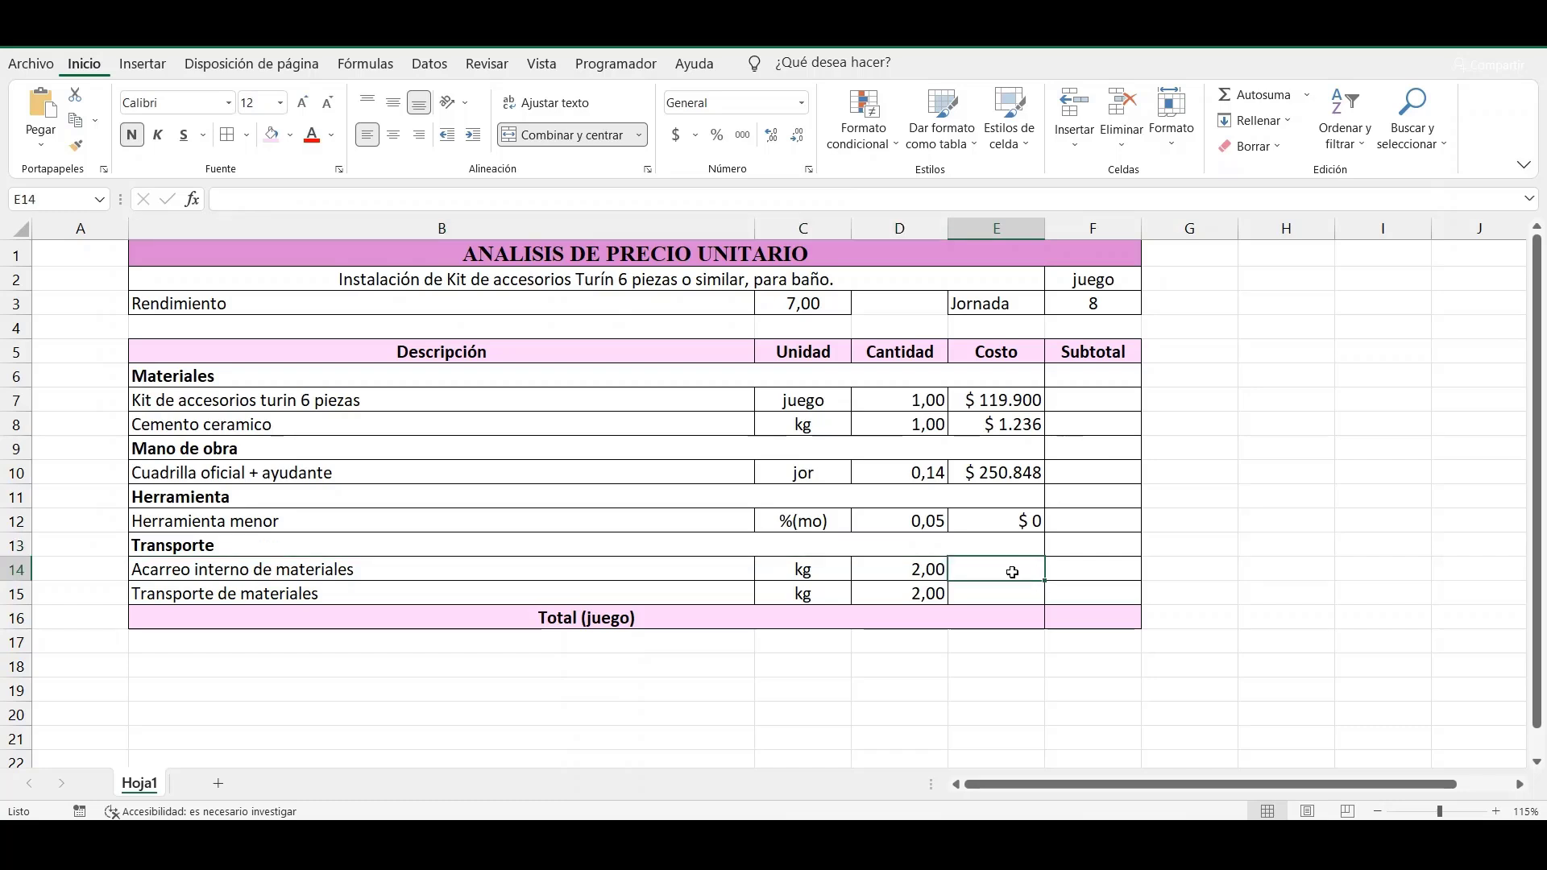
type("100")
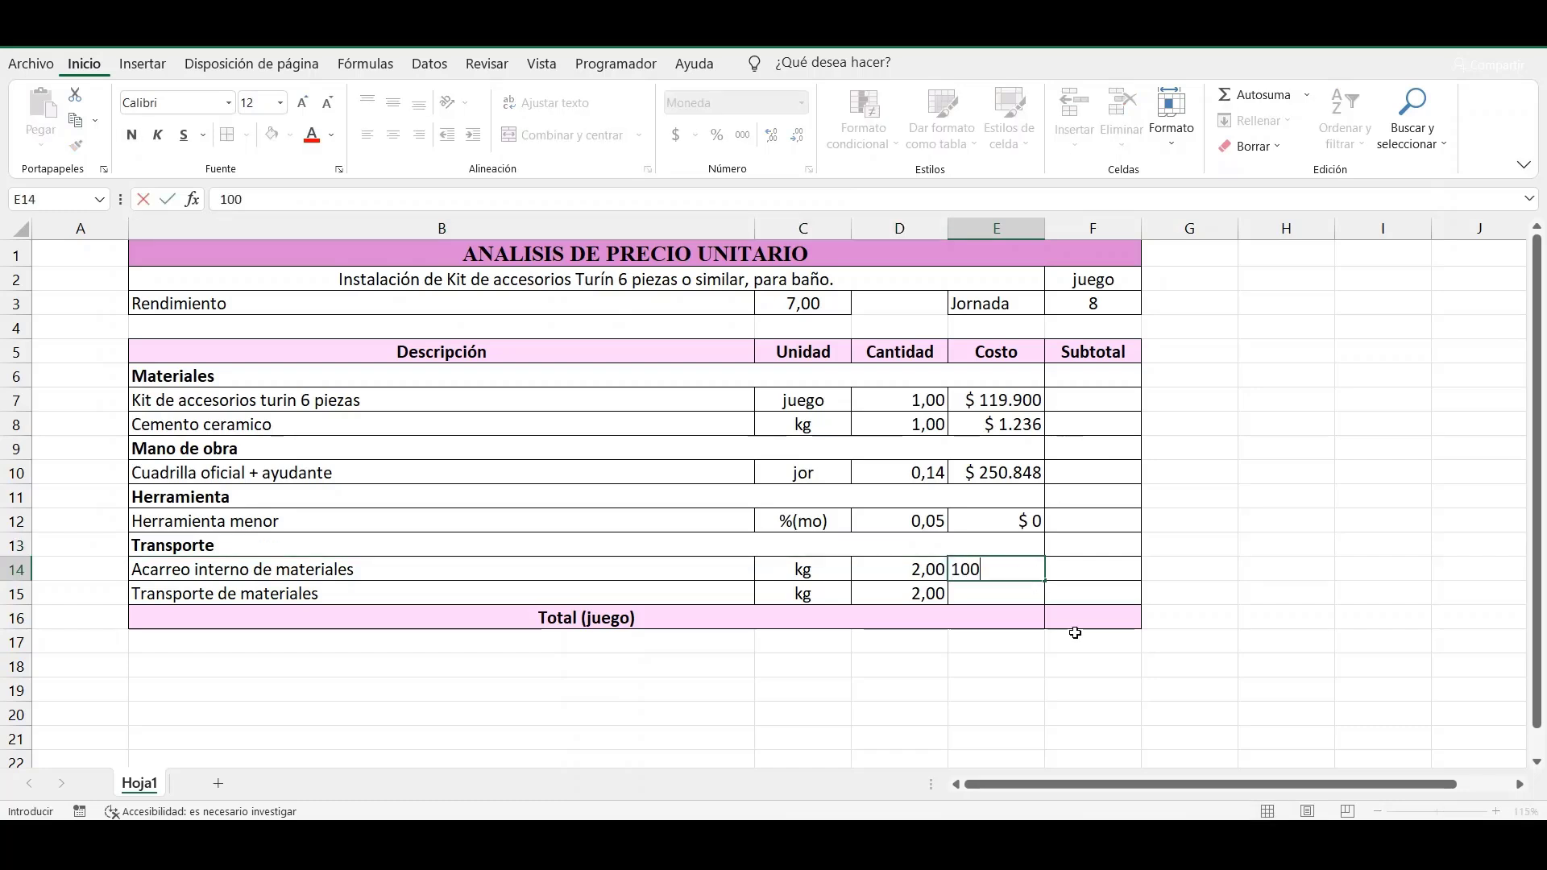
key("Return")
type("165")
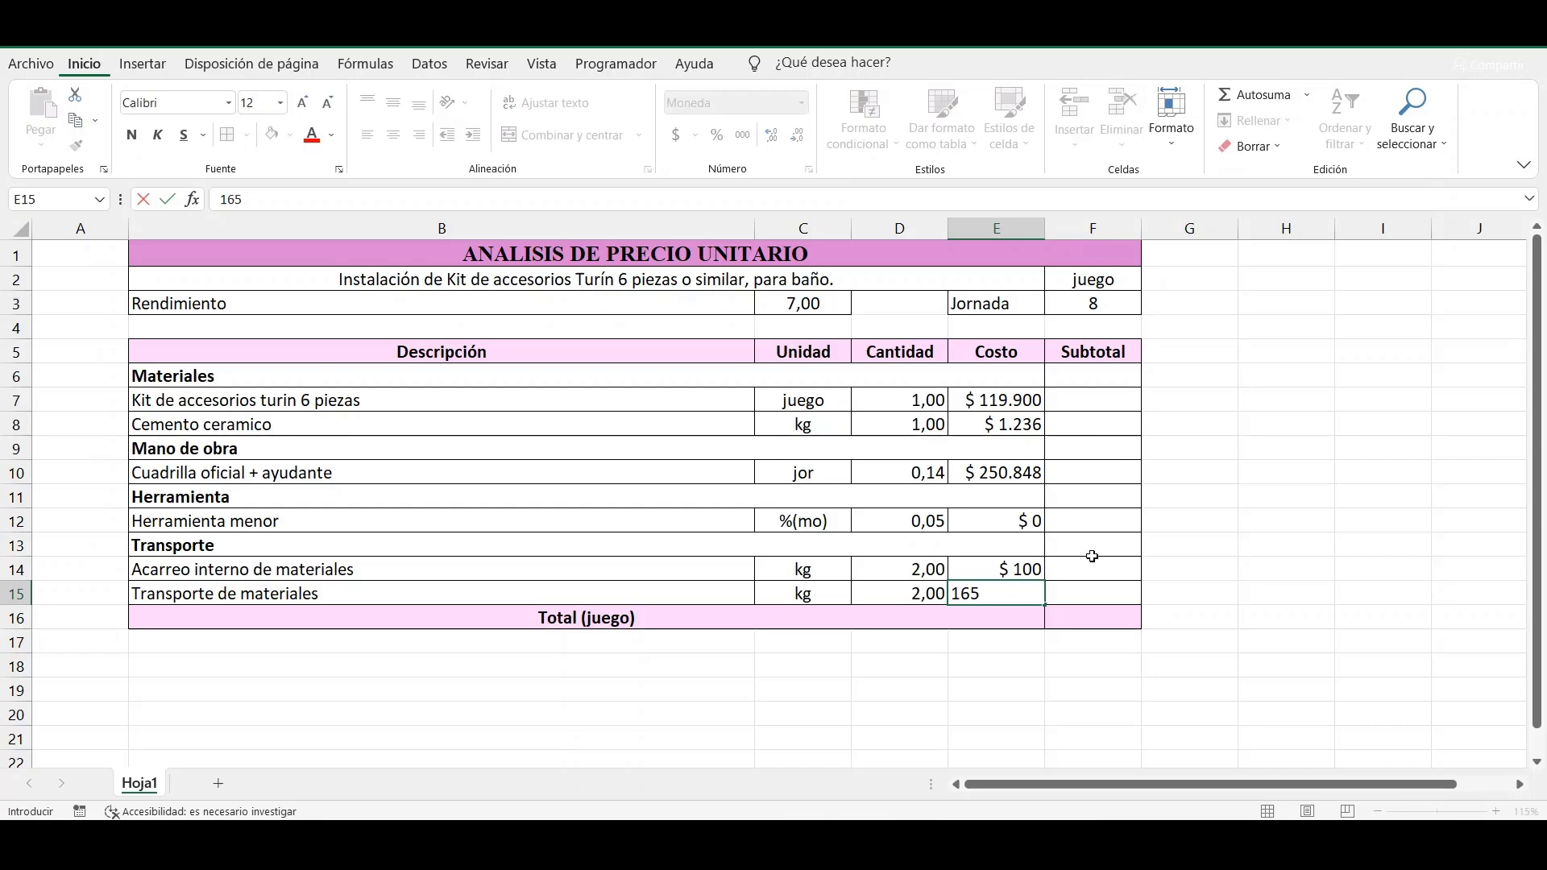
left_click(1091, 405)
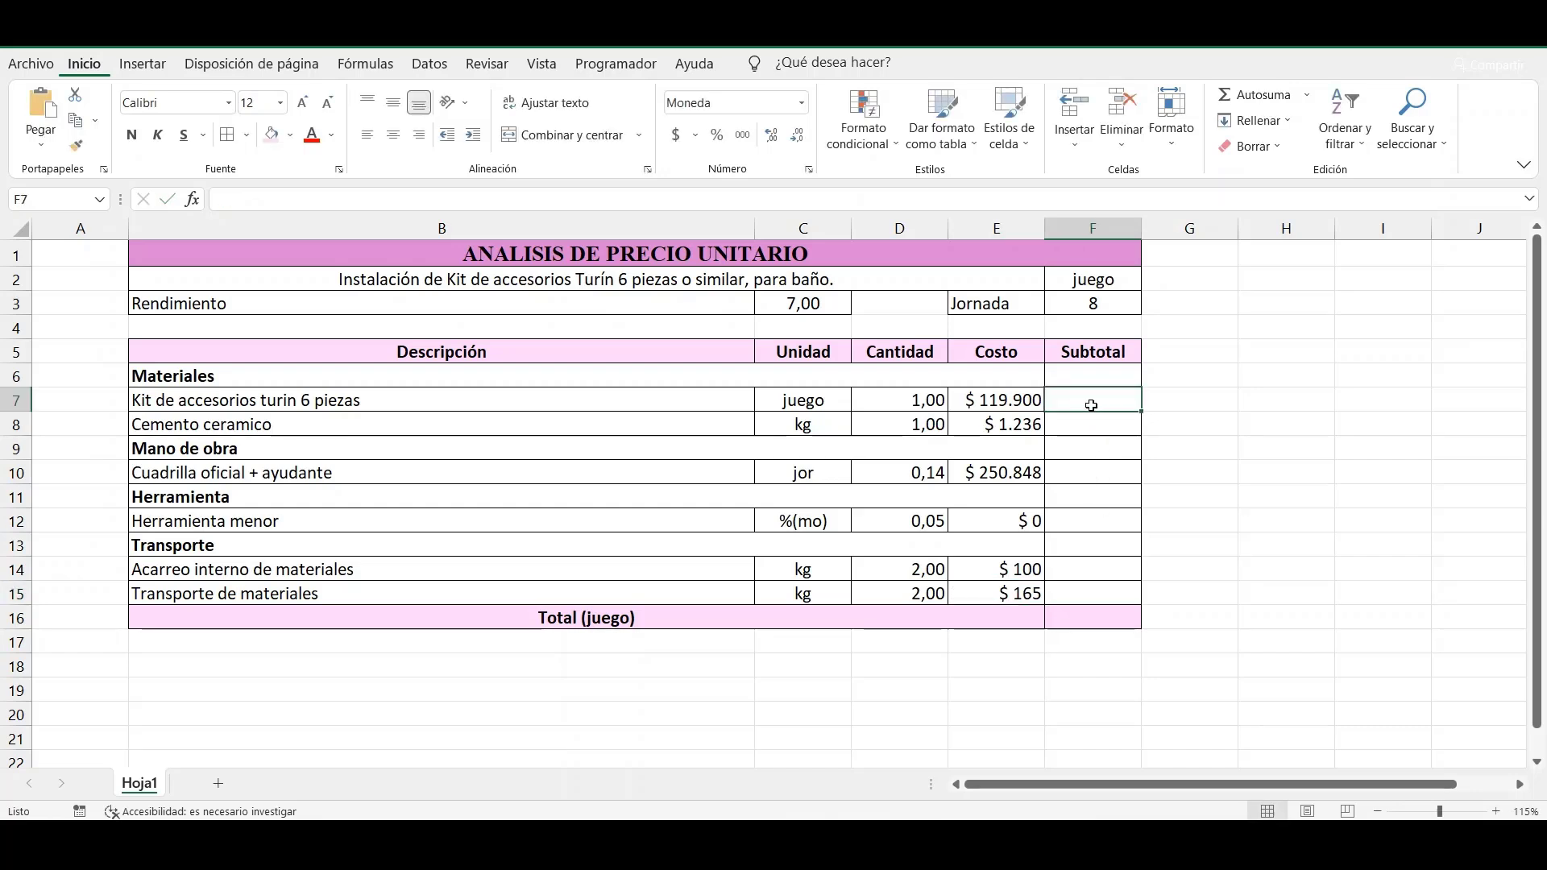
- Enter =D7*E7 in F7 and fill it down to F15 for every item subtotal
type("=")
left_click(933, 405)
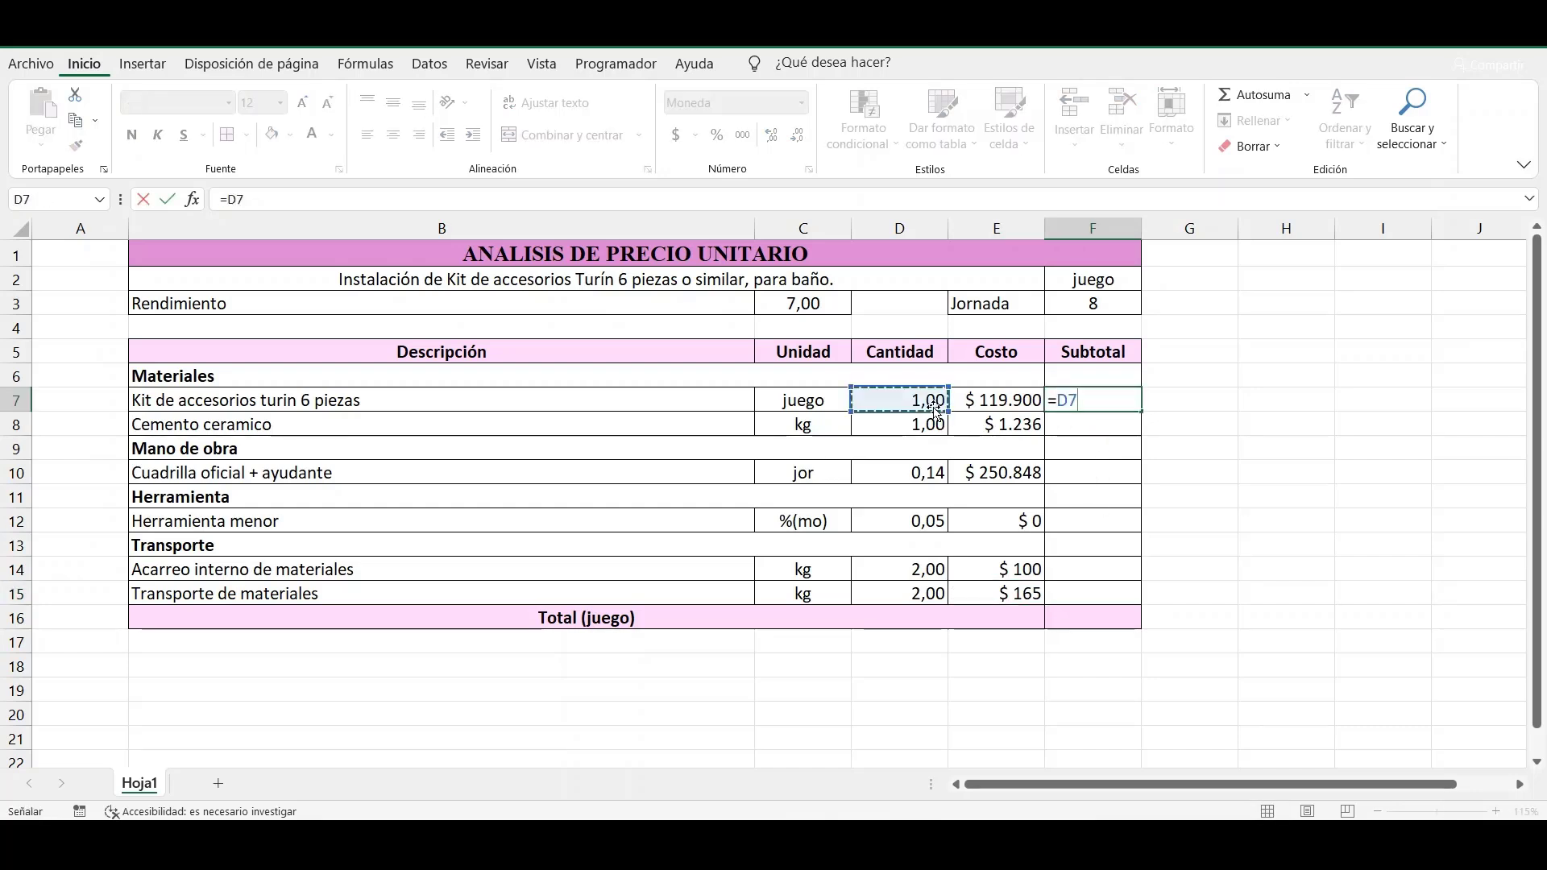
type("*")
left_click(988, 400)
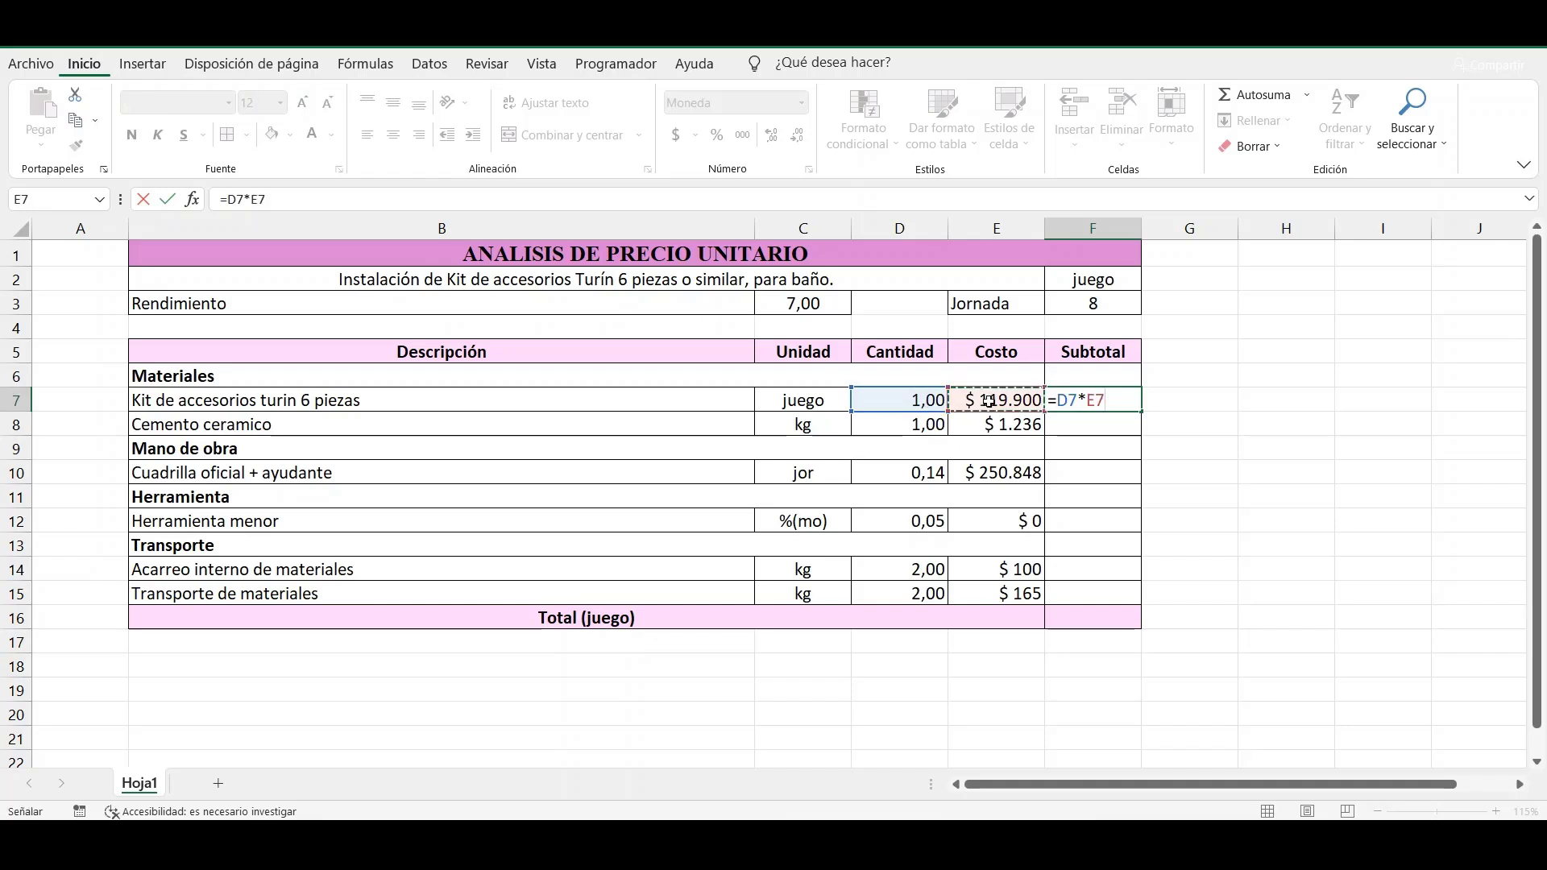
key("Return")
left_click(1109, 405)
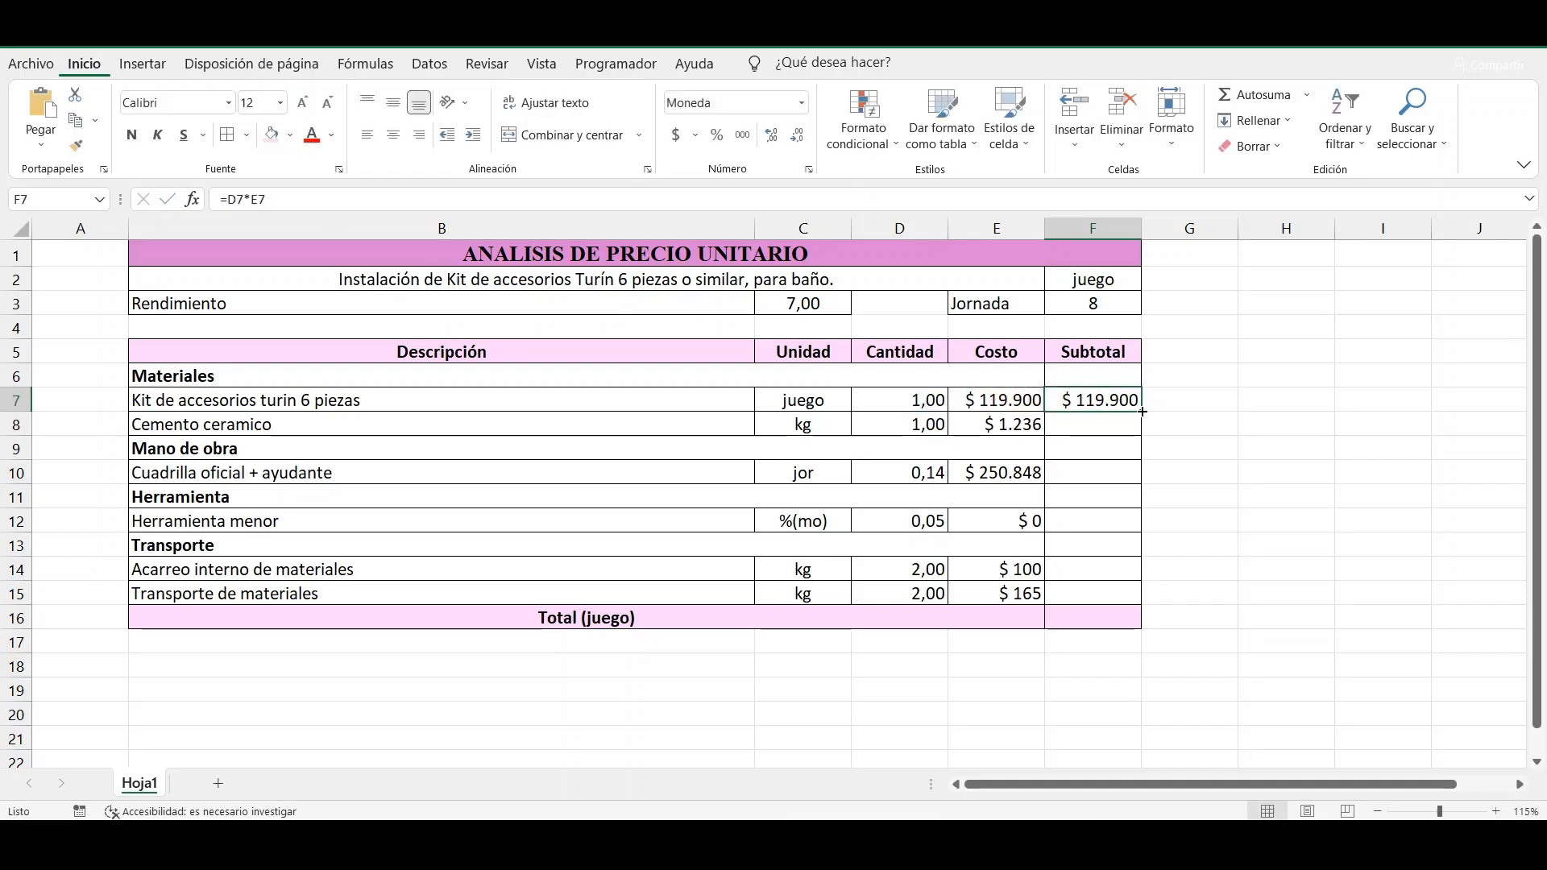
left_click_drag(1143, 411, 1143, 600)
left_click(1090, 372)
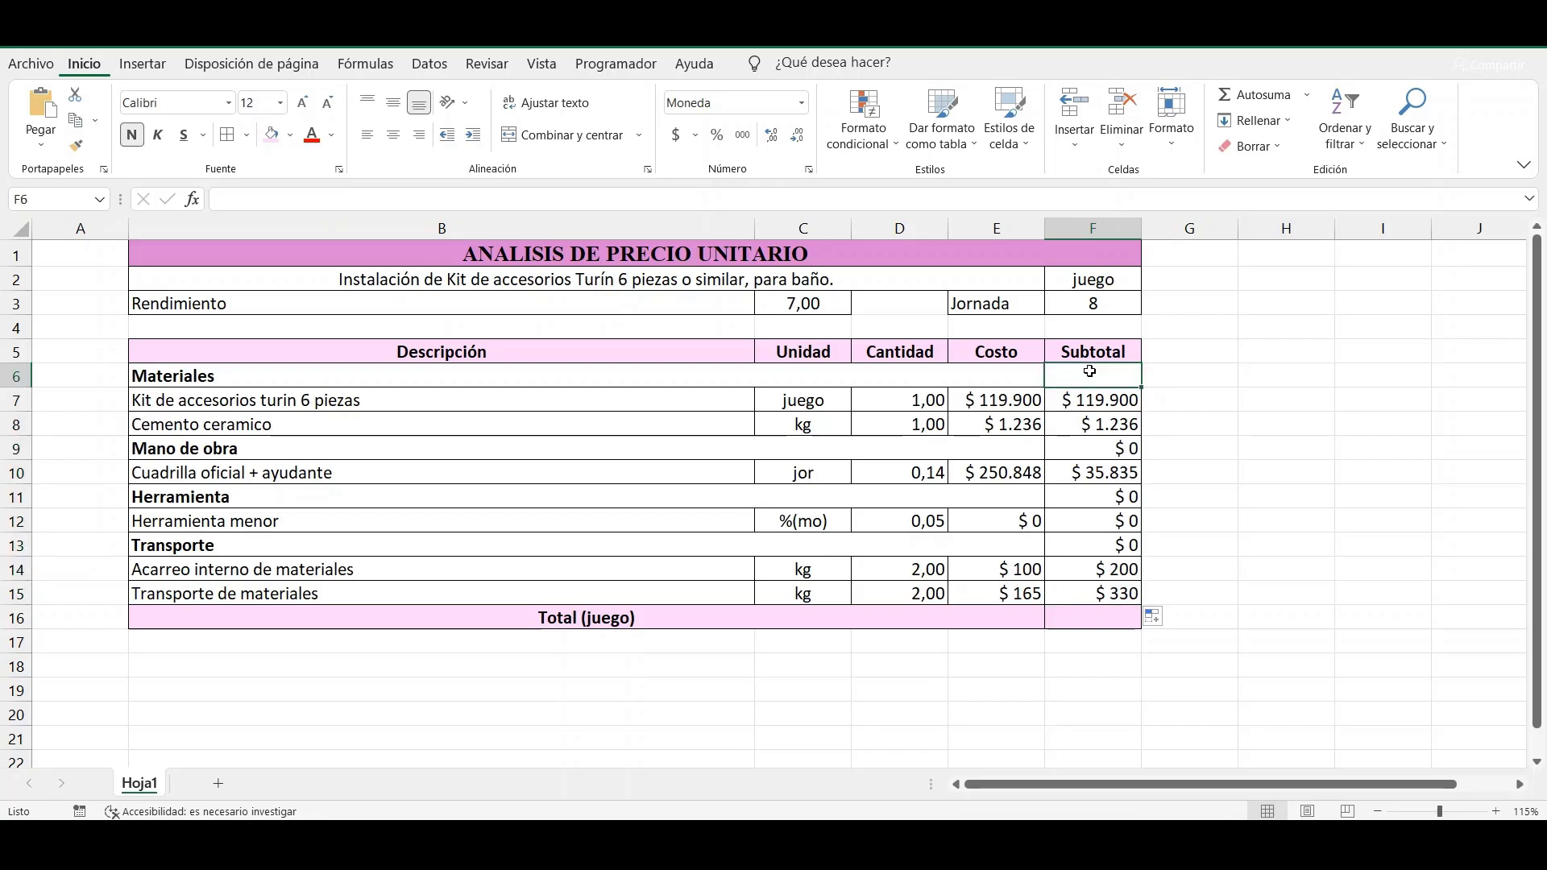
- Enter =SUMA(F7:F8) in F6 for the Materiales section total of $ 121.136
type("=sum")
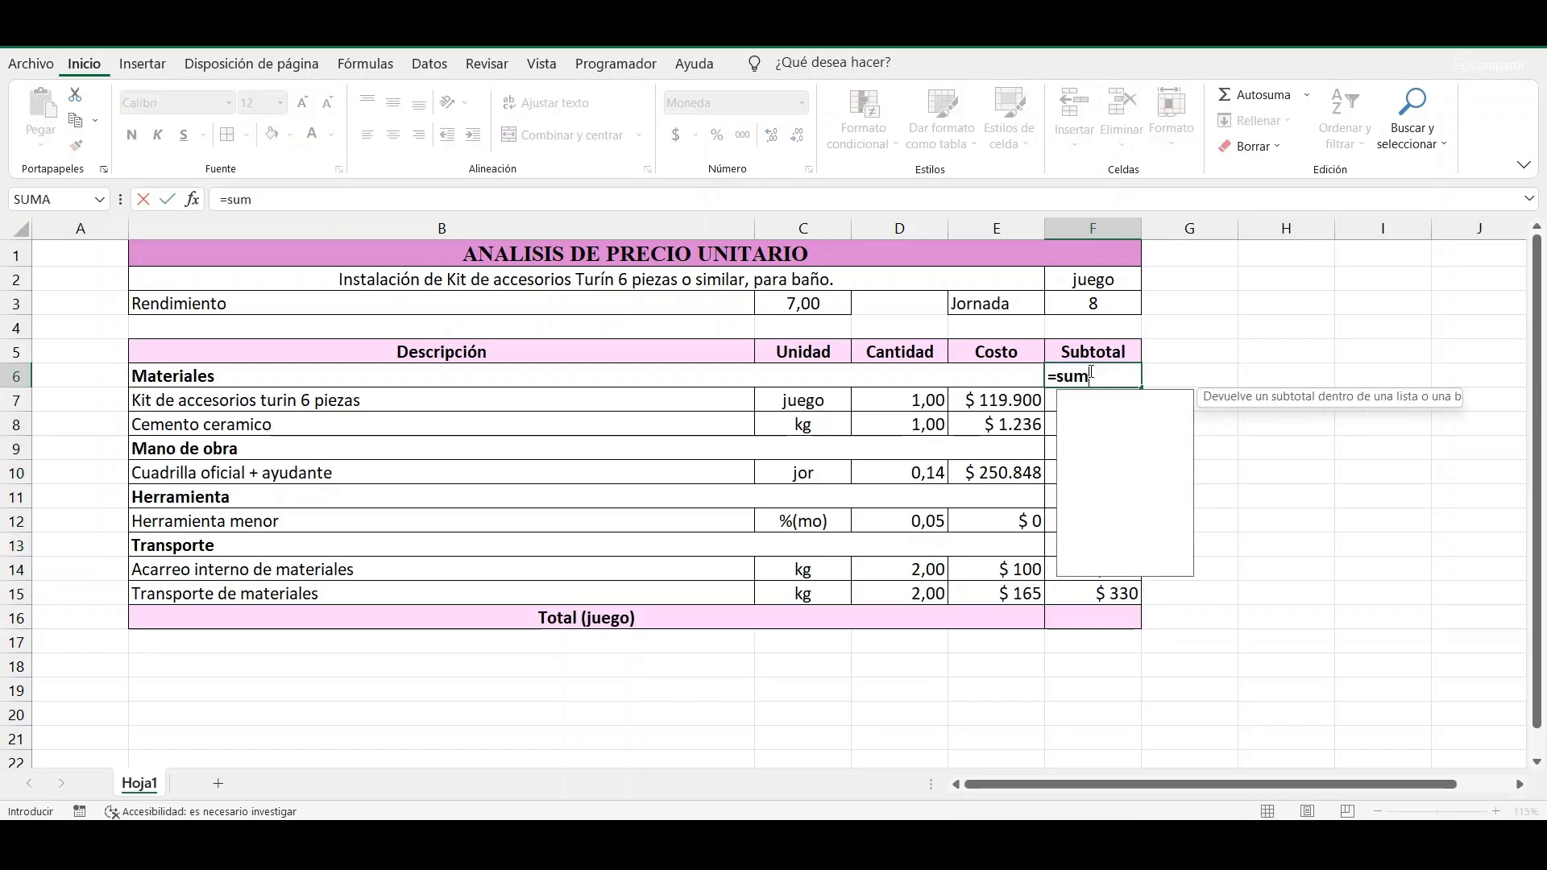
type("a")
double_click(1110, 400)
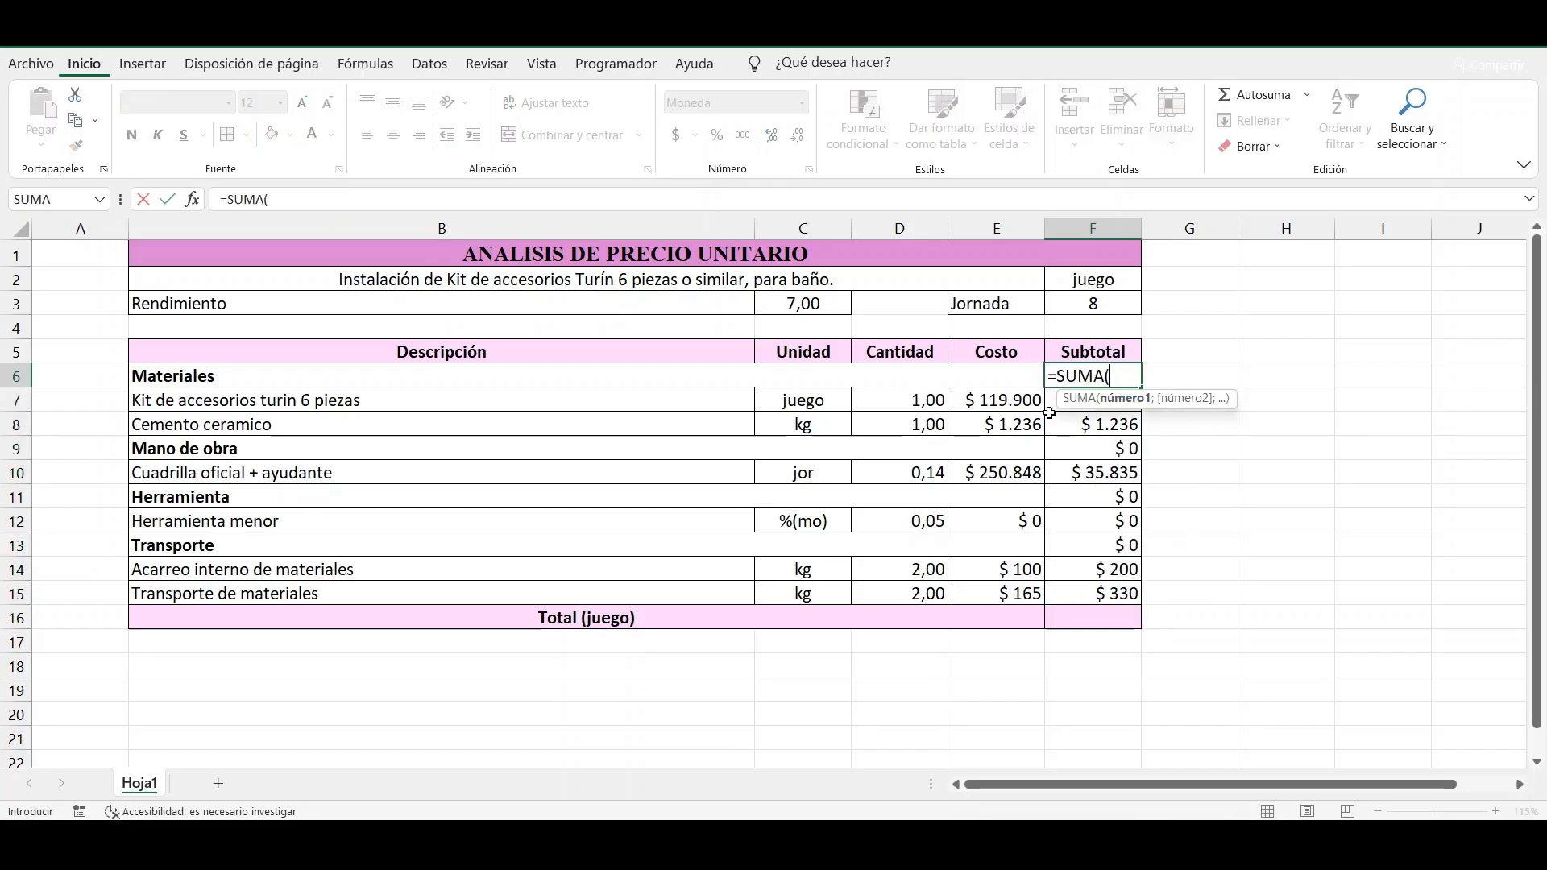
left_click_drag(1051, 405, 1057, 419)
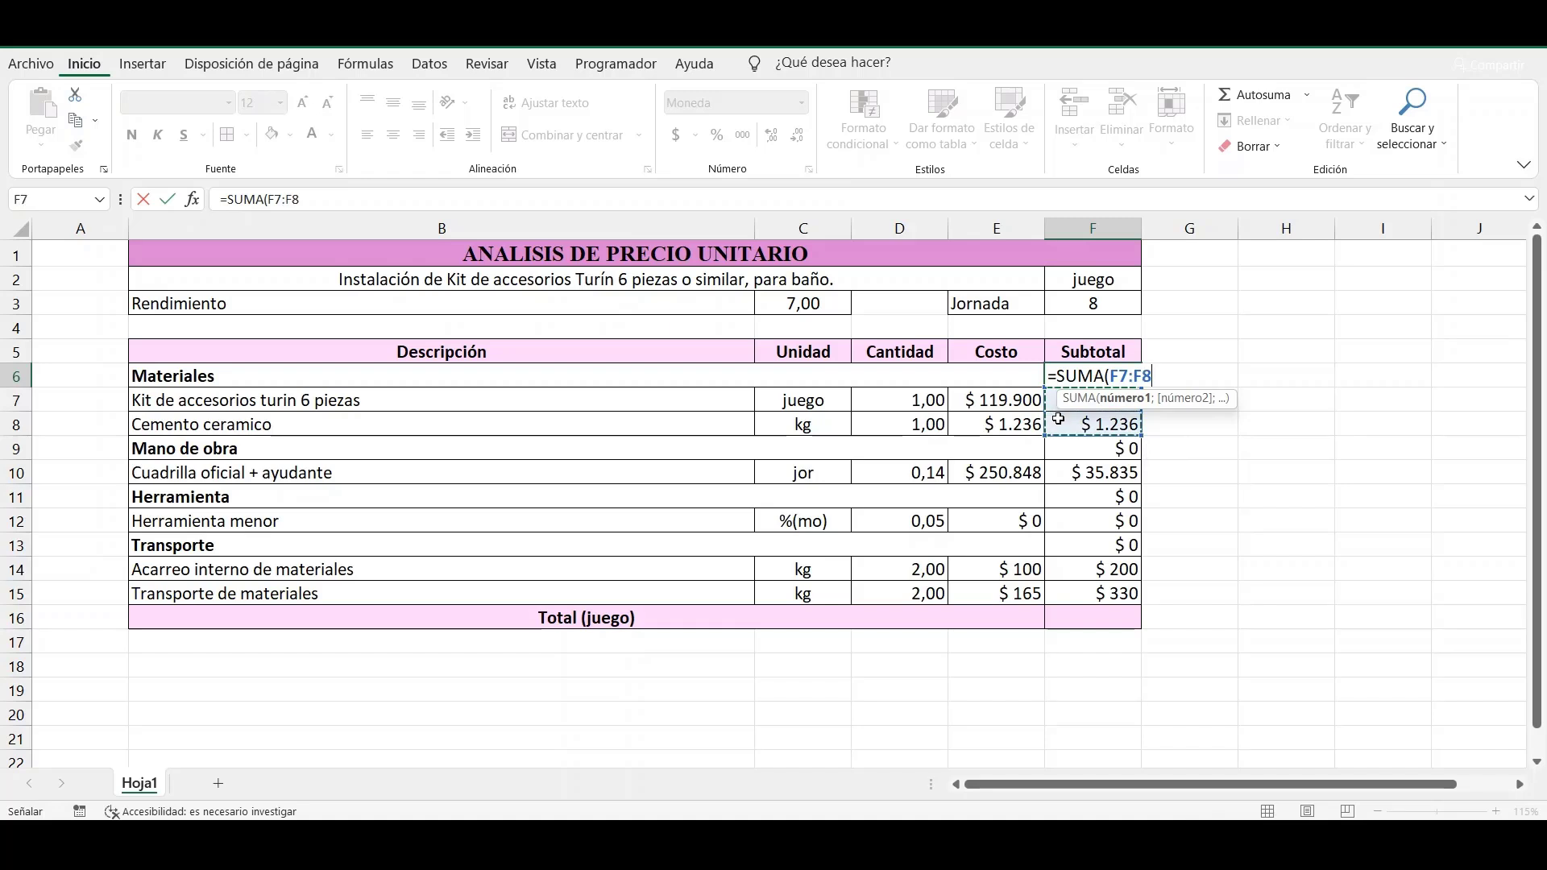
key("Return")
- Set the Mano de obra total to =F10 and the Herramienta total to =F12
left_click(1059, 439)
type("=")
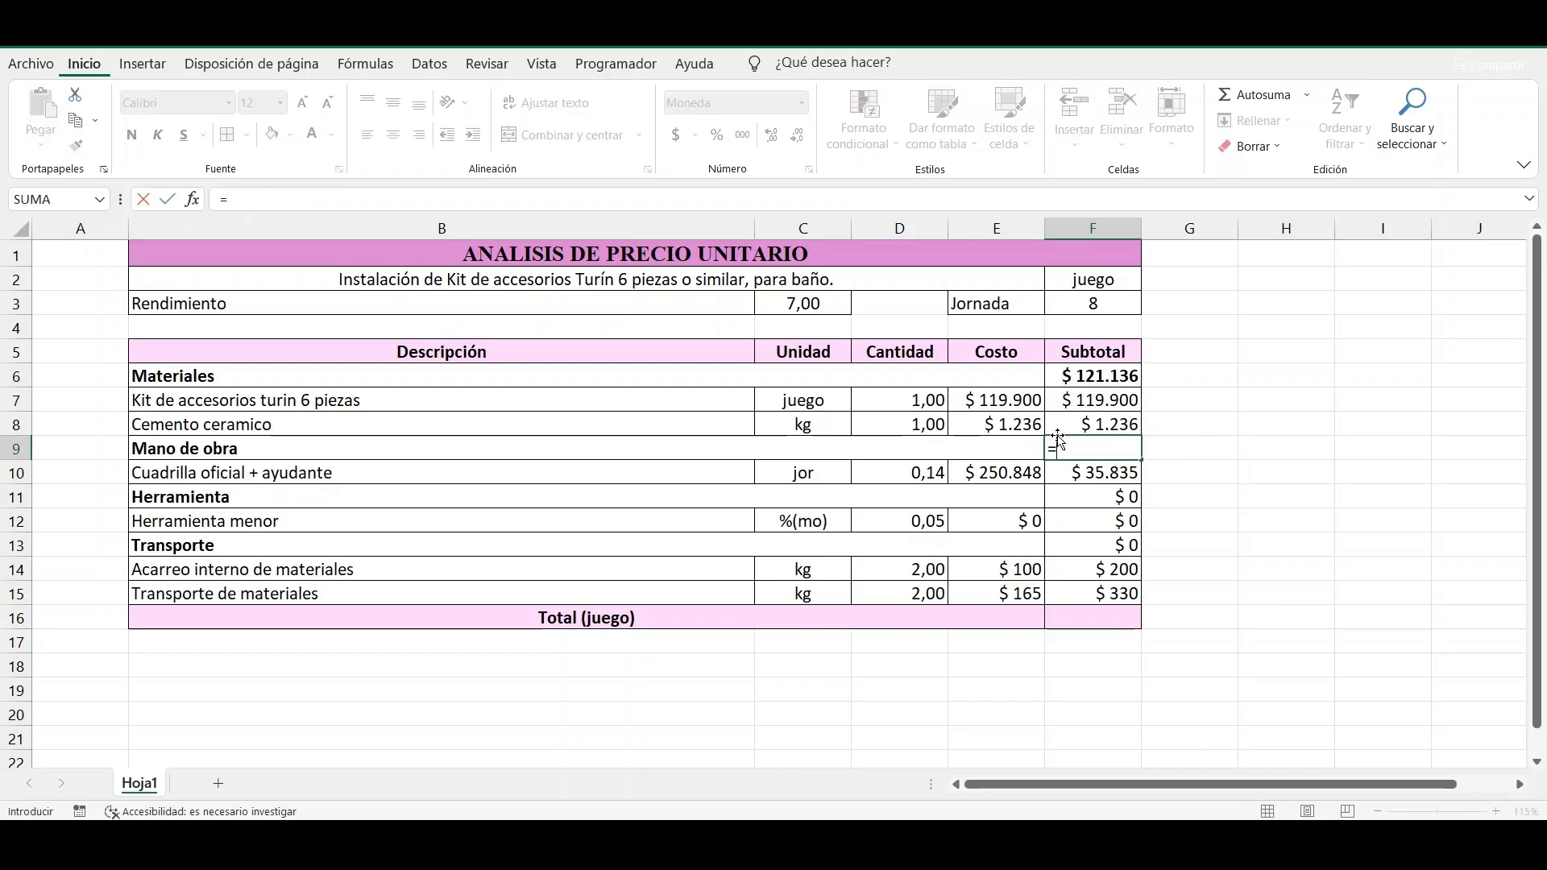
key("Down")
key("Return")
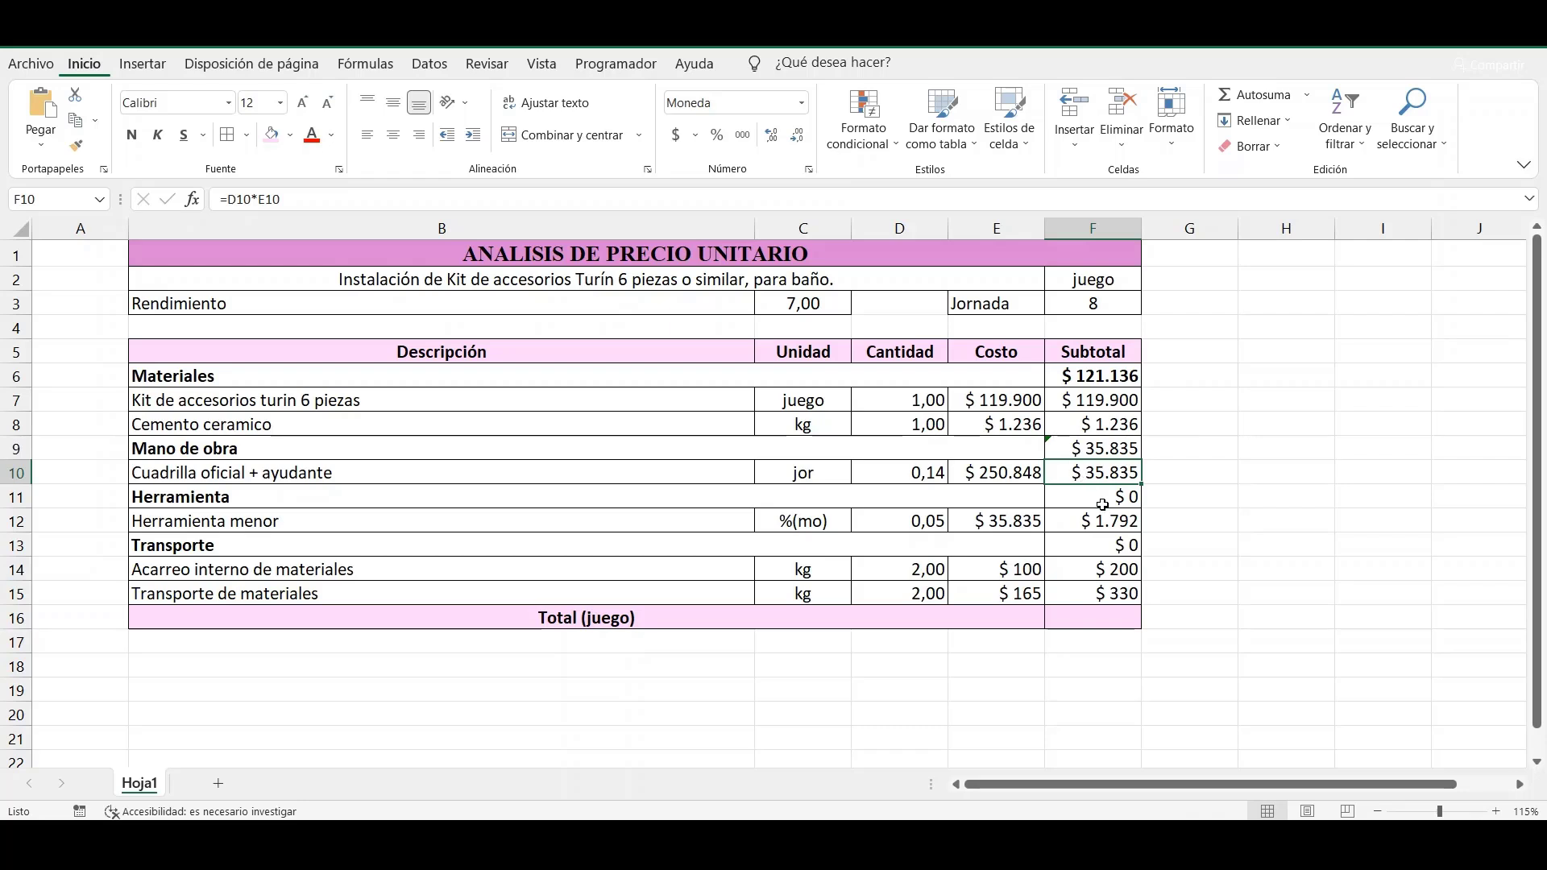
left_click(1102, 505)
type("=")
key("Down")
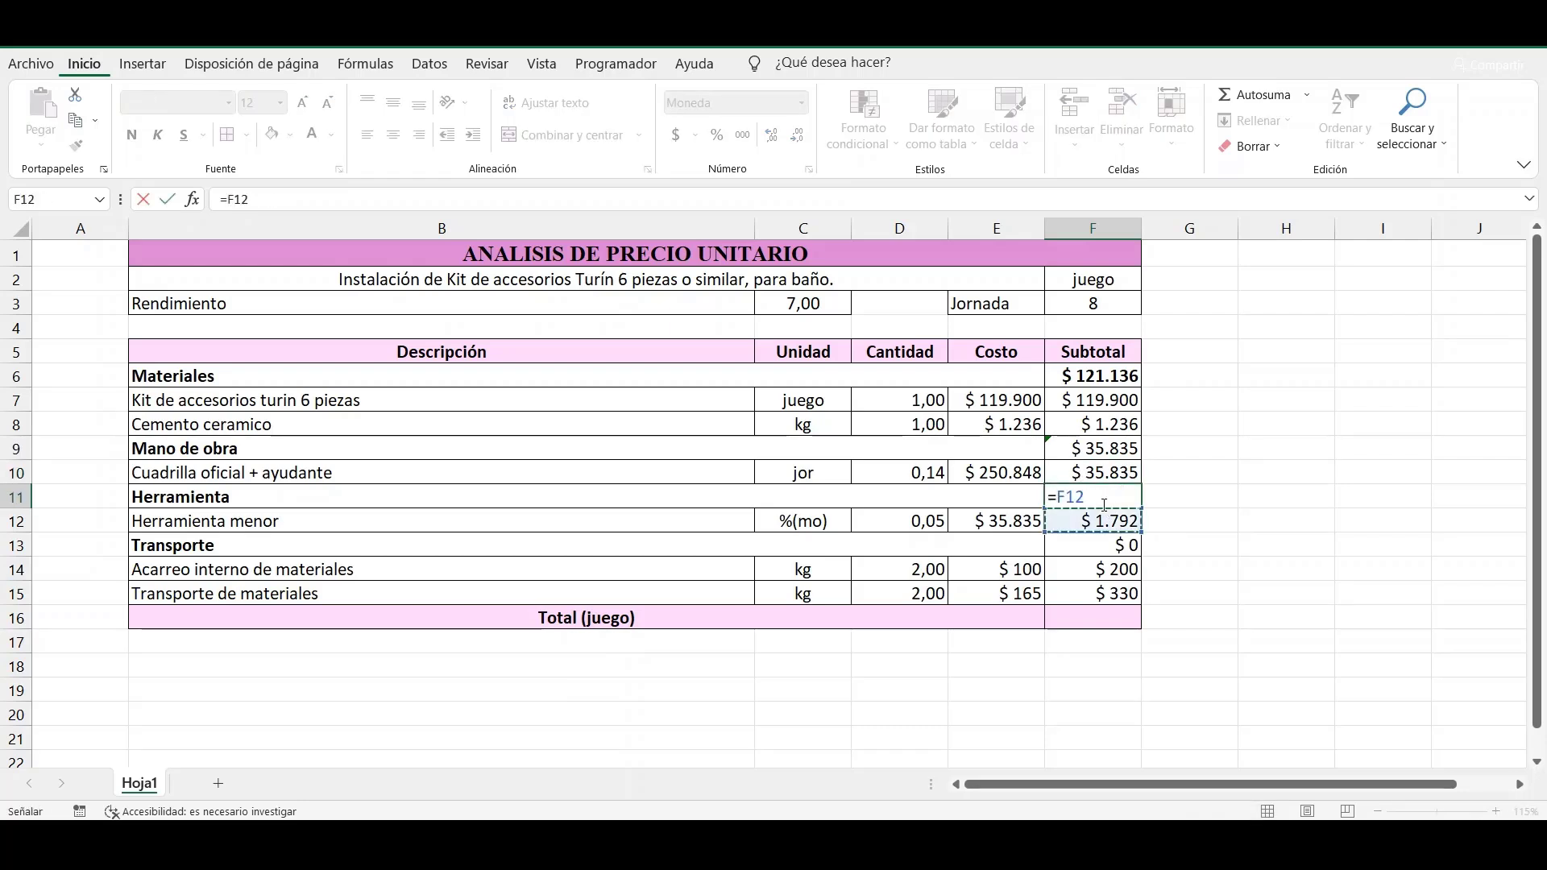
key("Return")
- Enter =SUMA(F14:F15) in F13 for the Transporte section total of $ 530
left_click(1100, 543)
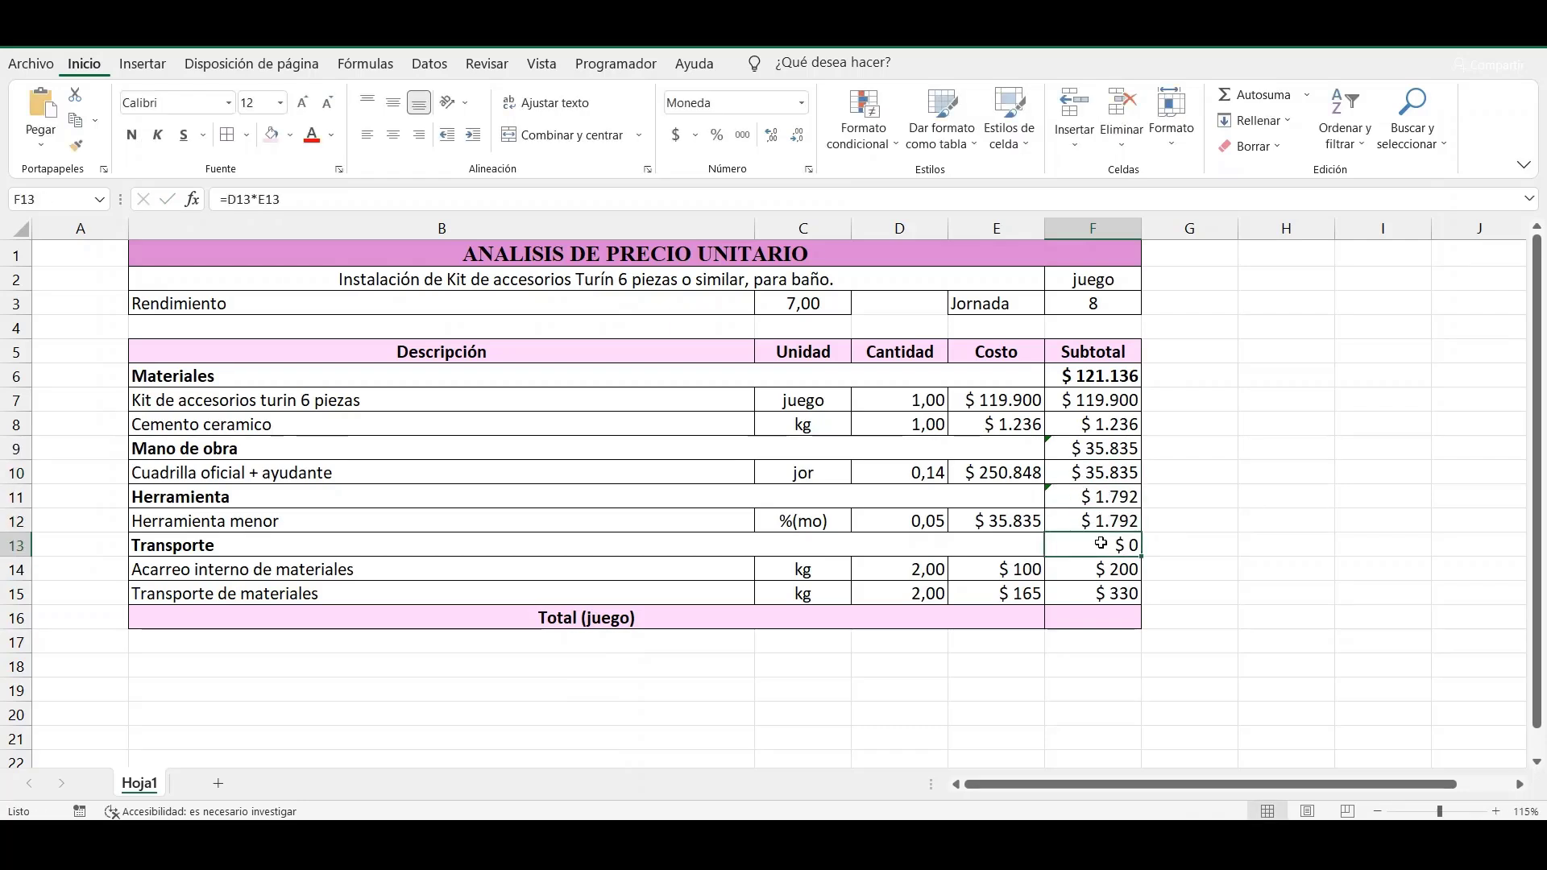
type("=suma")
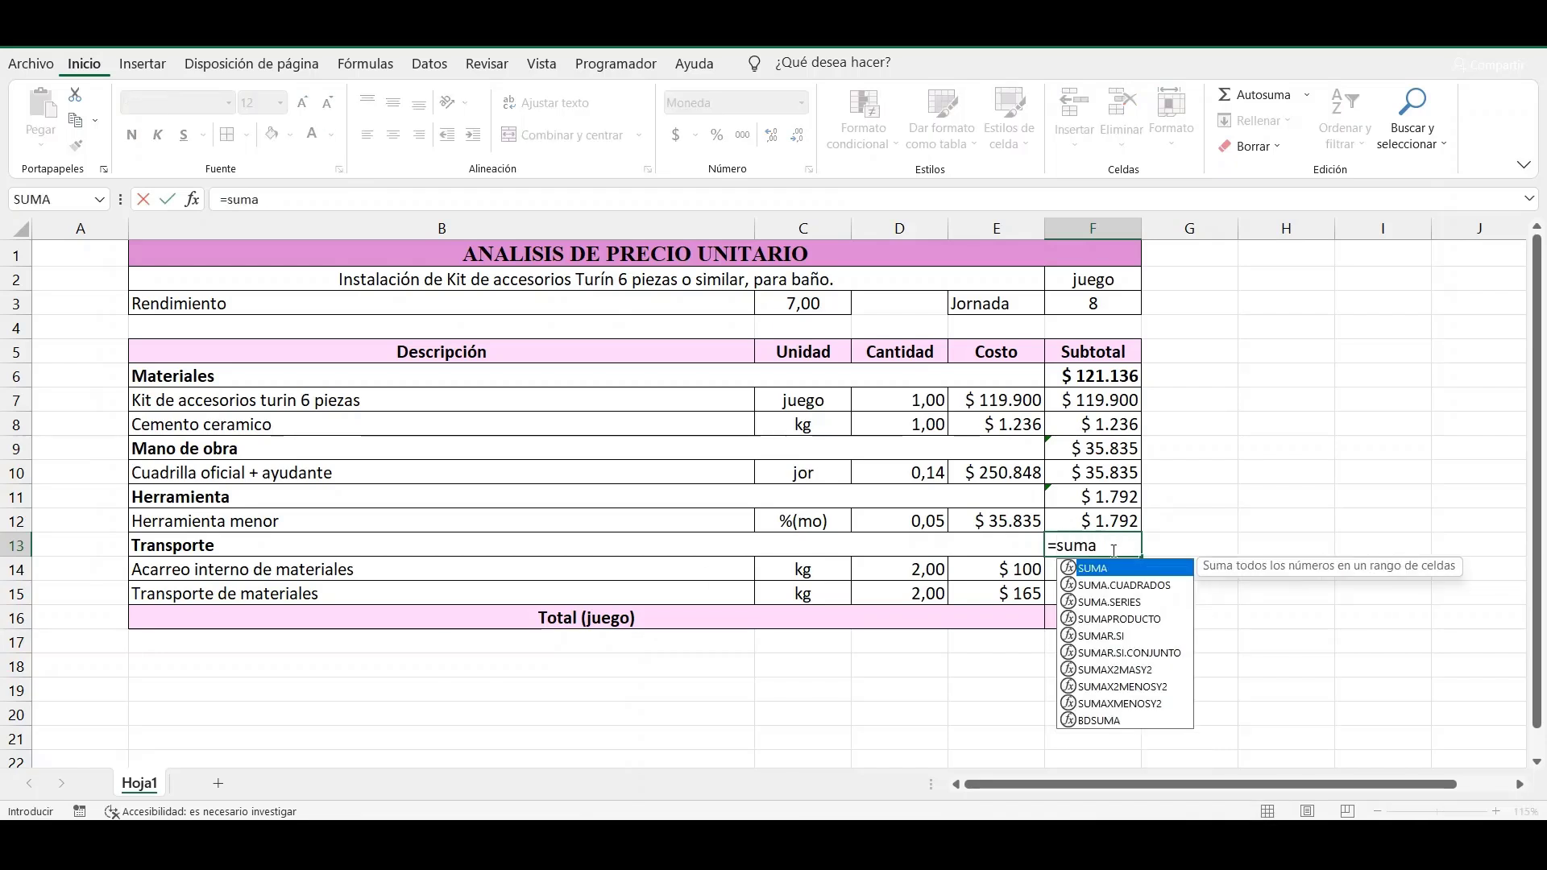
double_click(1126, 576)
left_click_drag(1049, 573, 1055, 593)
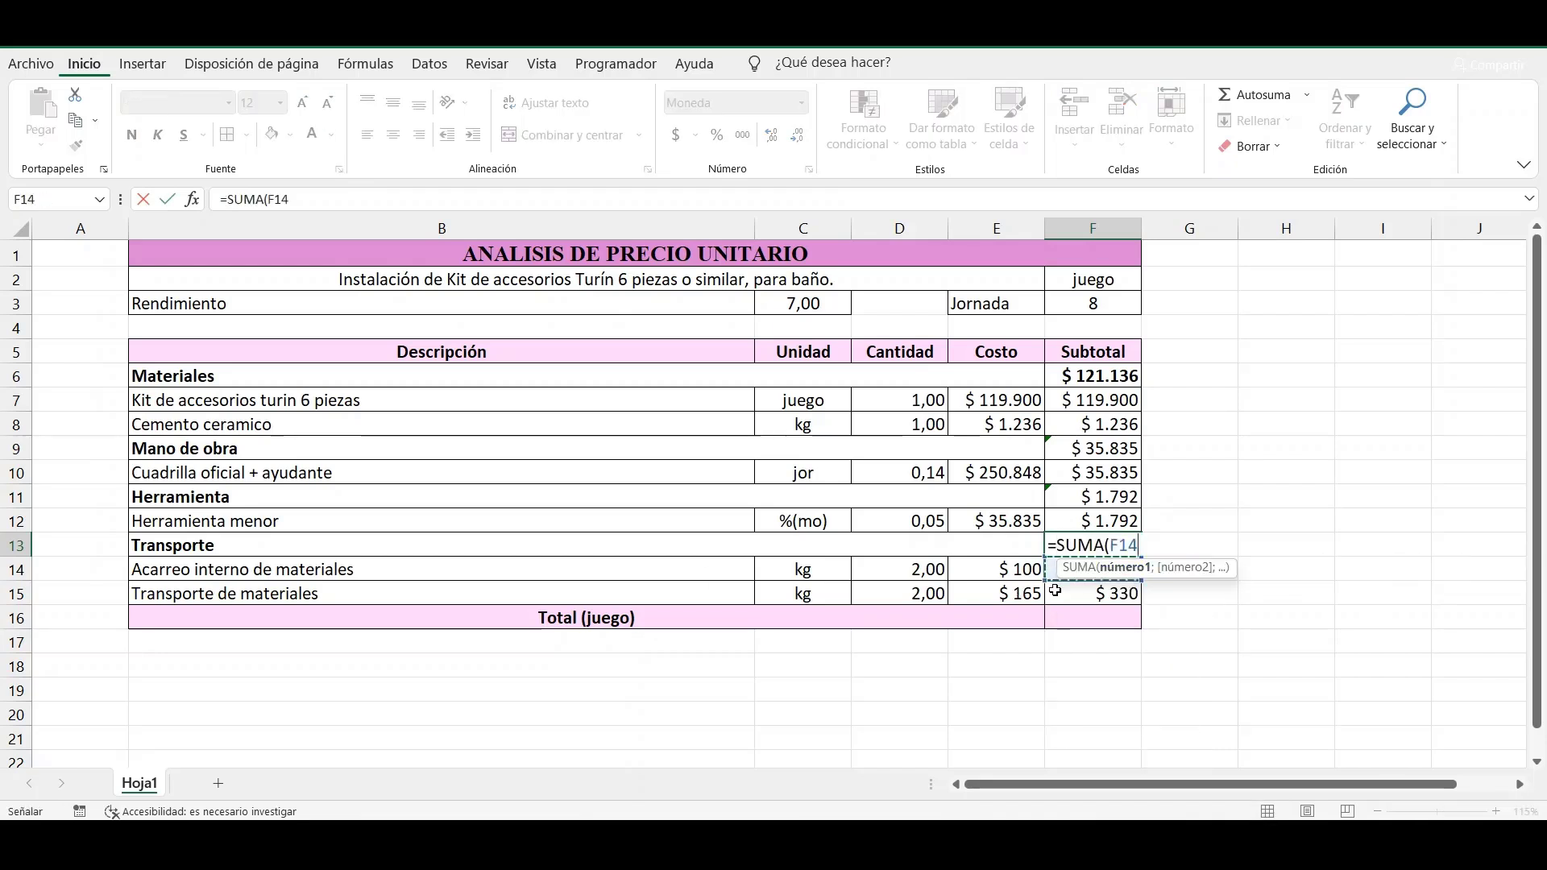
key("Return")
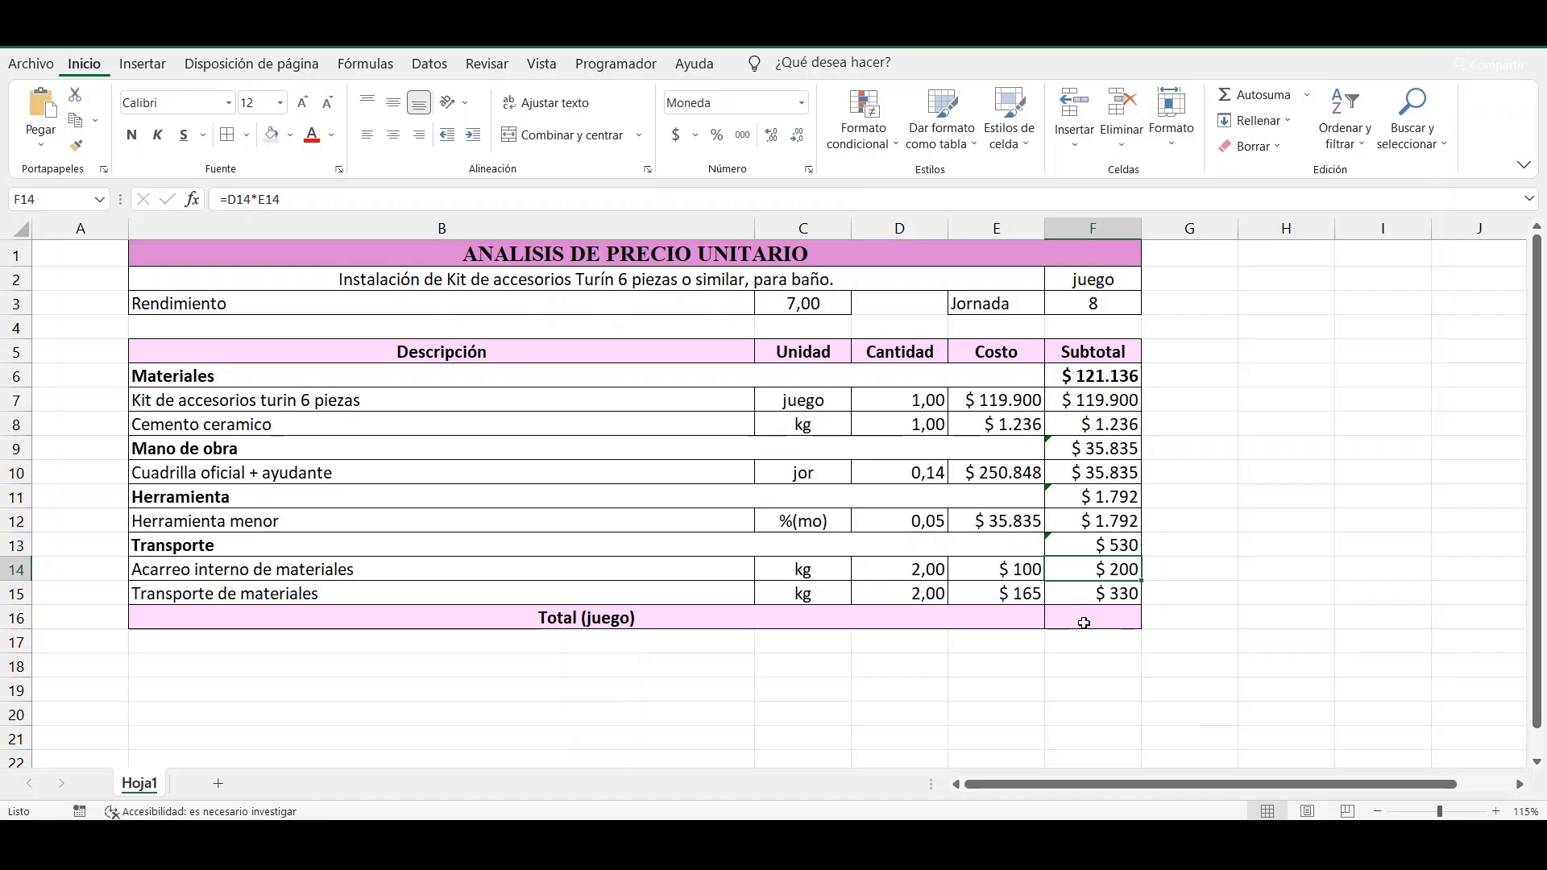
- Make the Mano de obra, Herramienta and Transporte section totals bold
left_click(1108, 452)
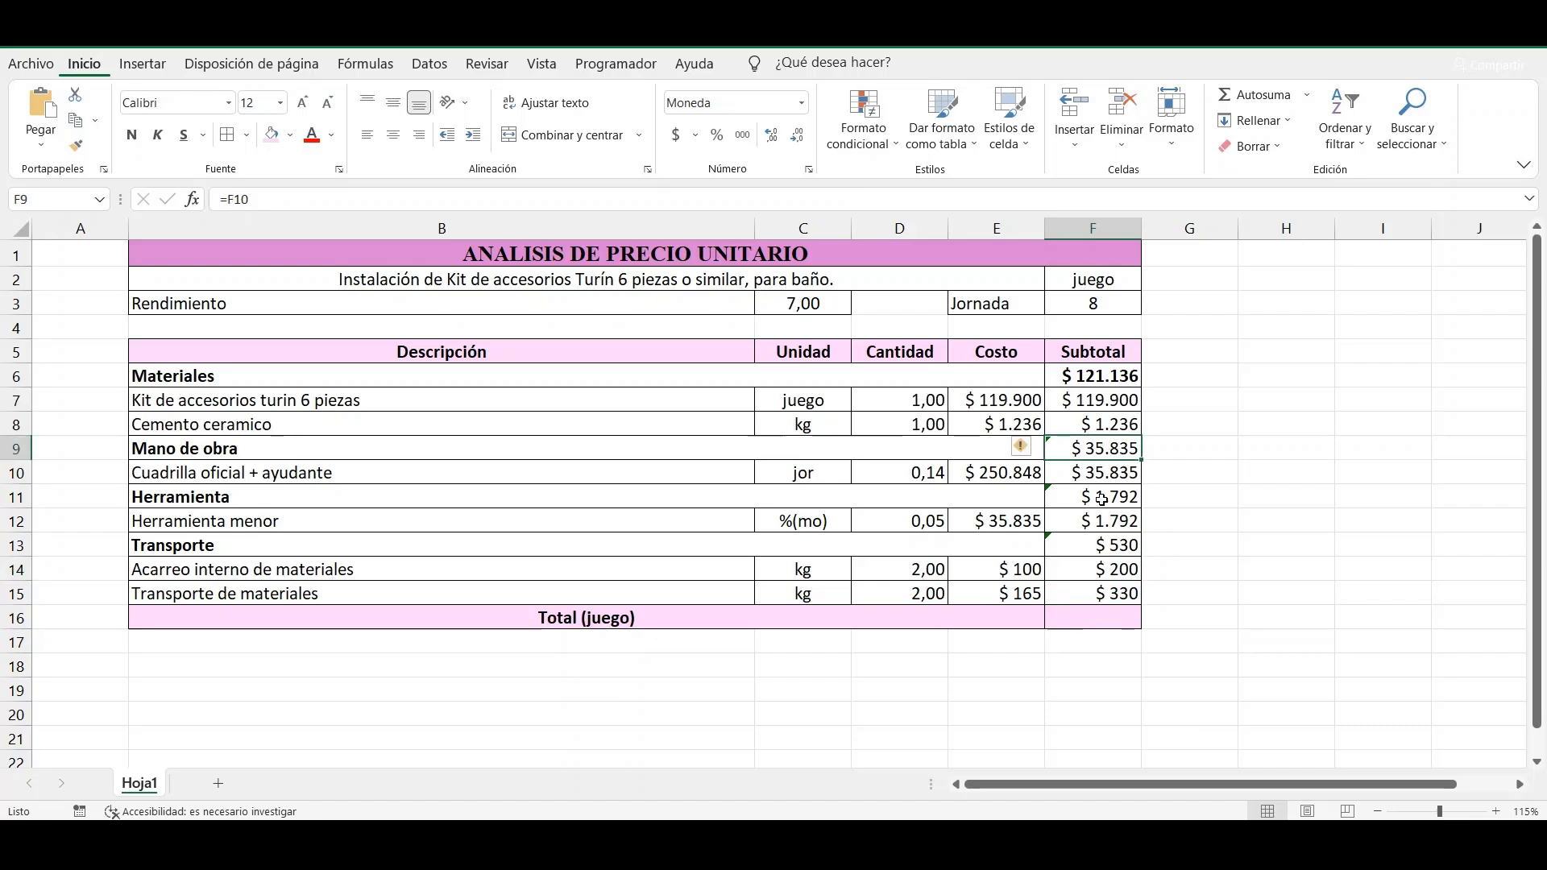
left_click(1110, 497, "ctrl")
left_click(1118, 546, "ctrl")
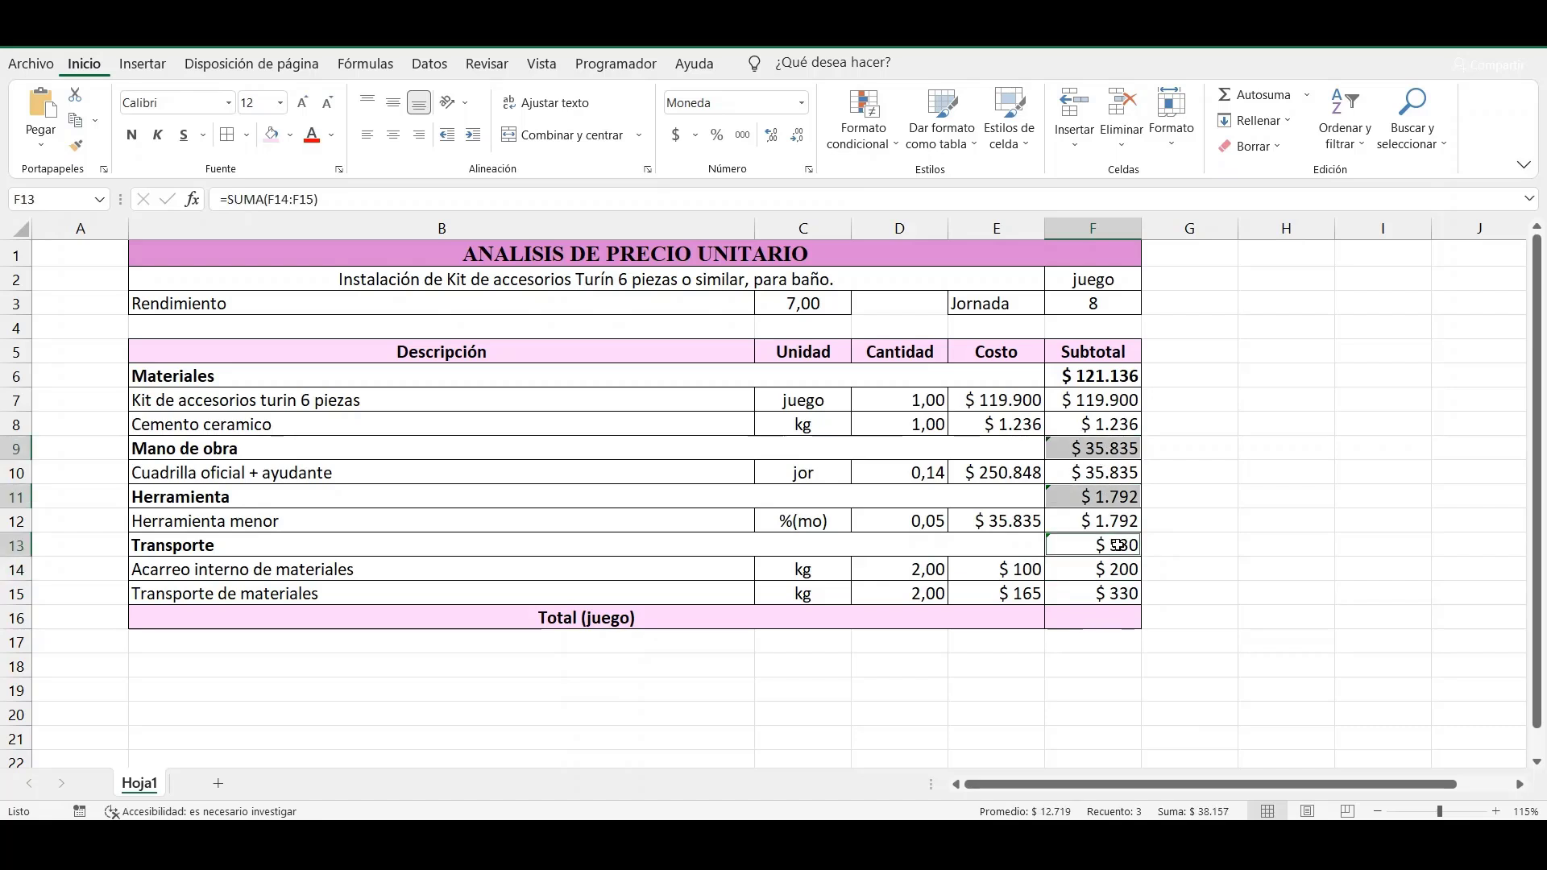
left_click(142, 139)
left_click(1108, 612)
type("=")
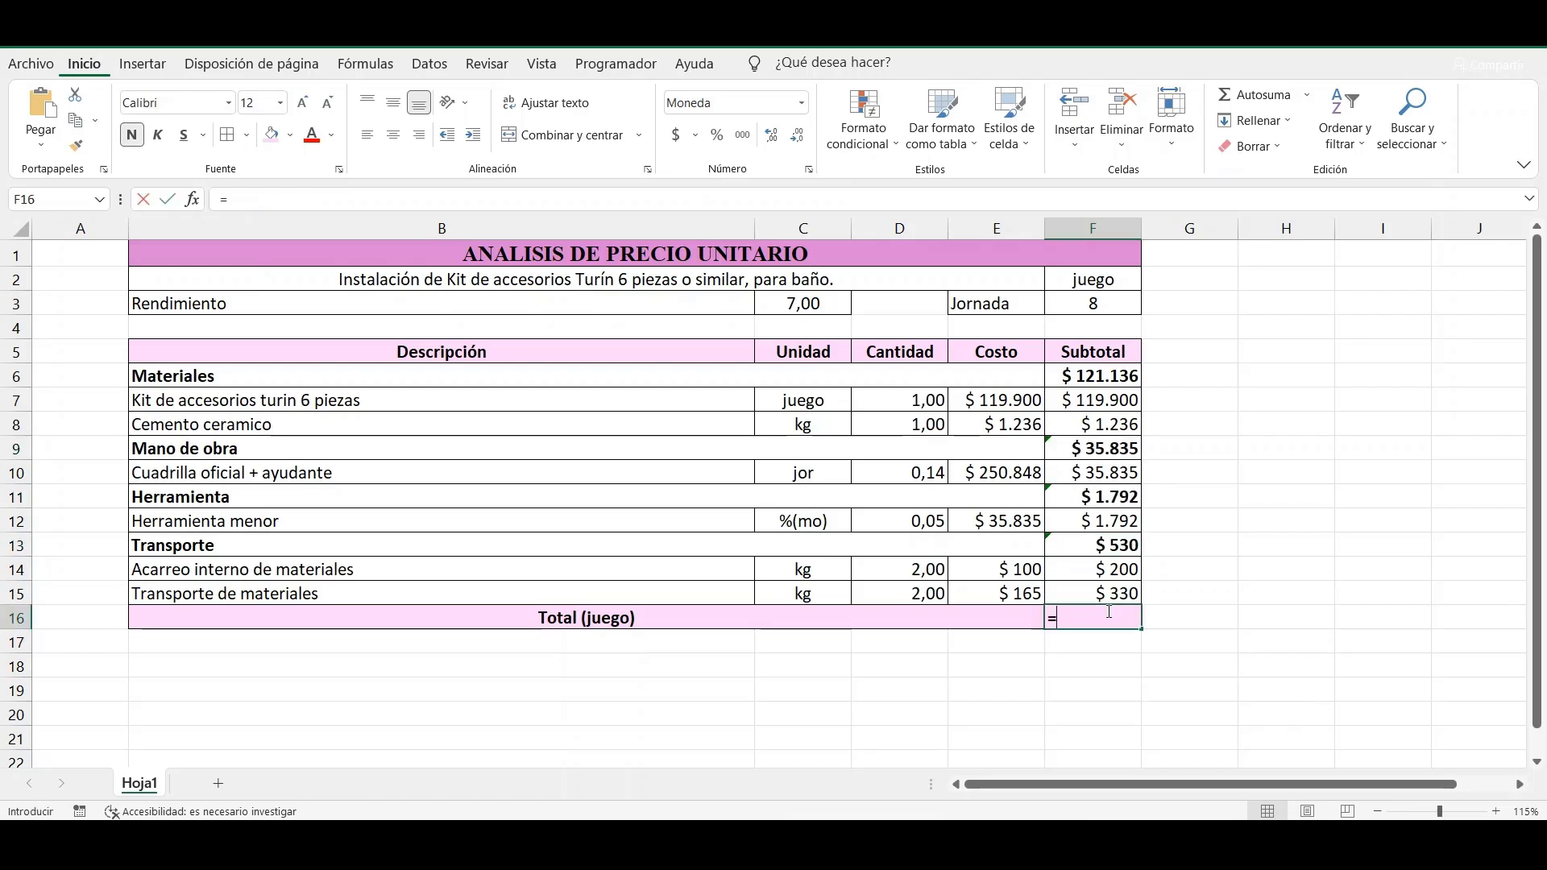
- Sum the four section totals in F16 as =F6+F9+F11+F13, giving $ 159.293
left_click(1115, 378)
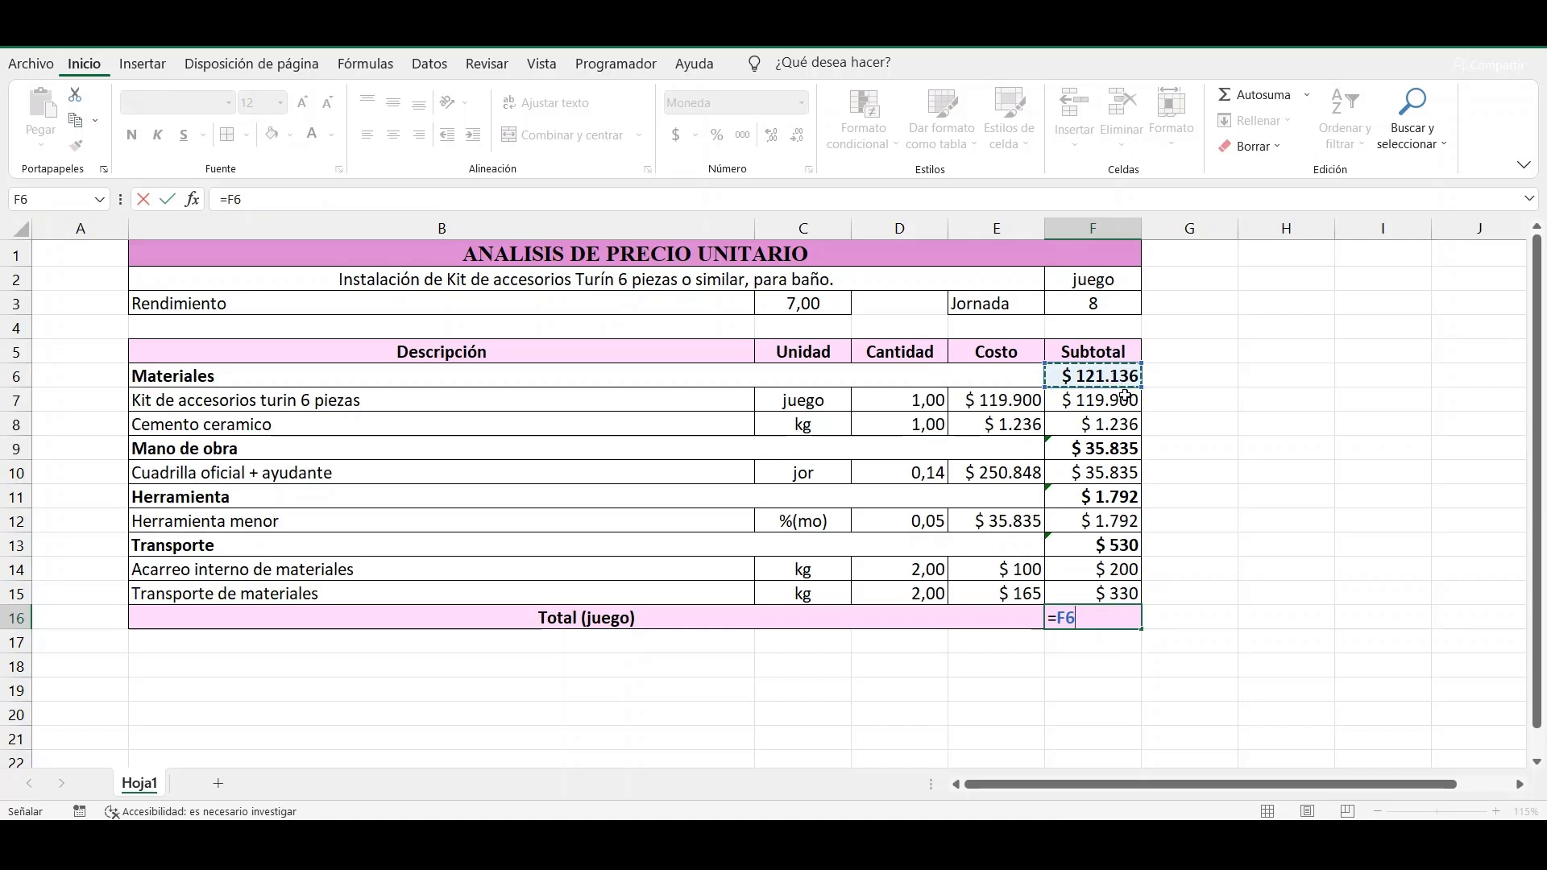
type("+")
left_click(1114, 443)
type("+")
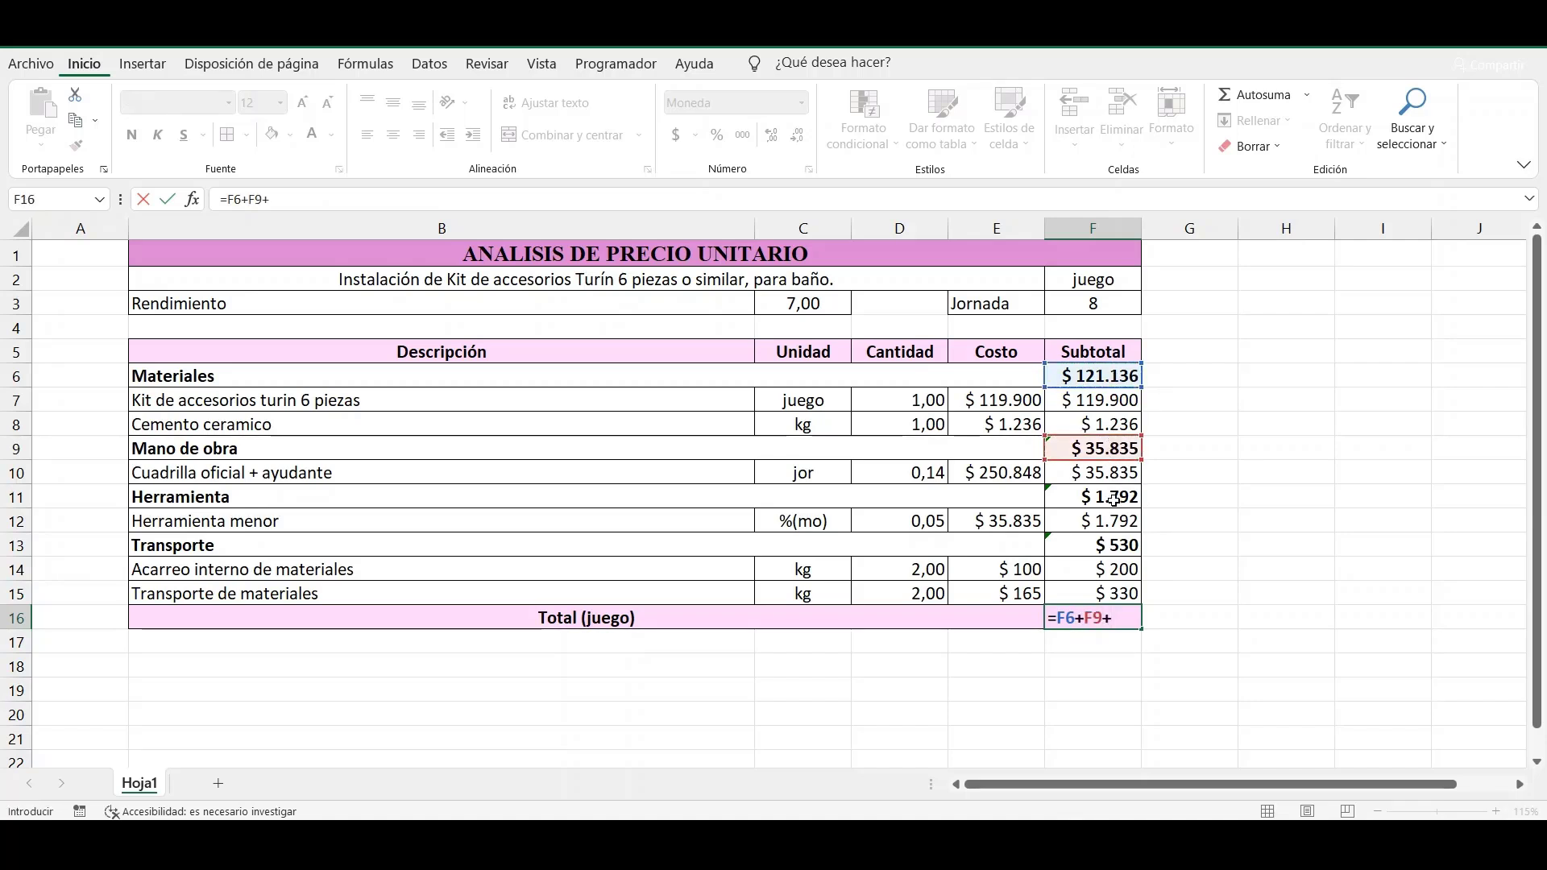
left_click(1112, 500)
type("+")
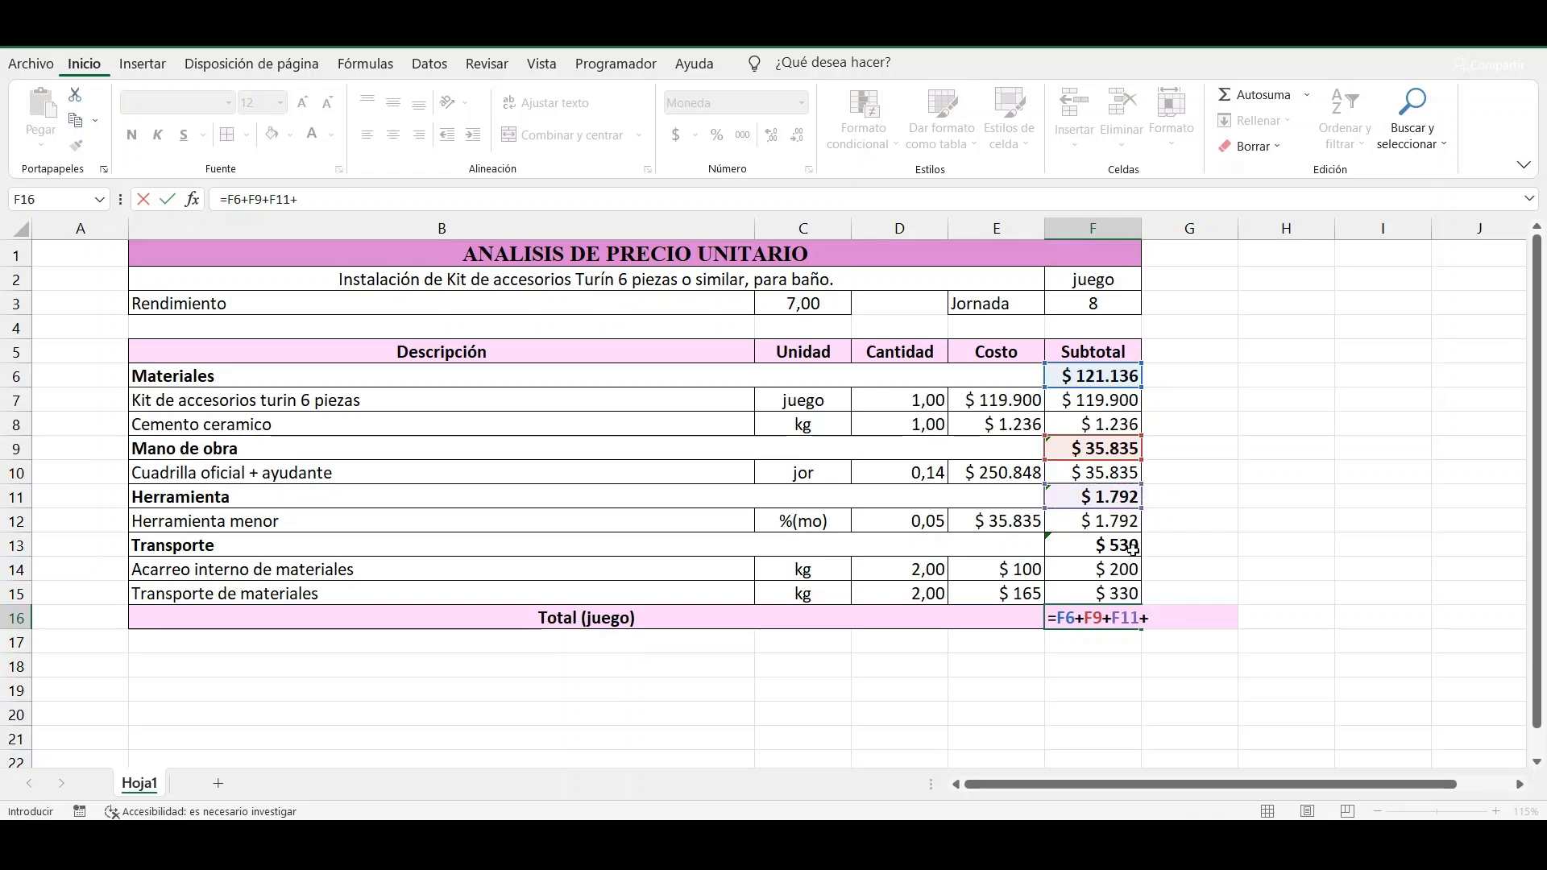
left_click(1131, 550)
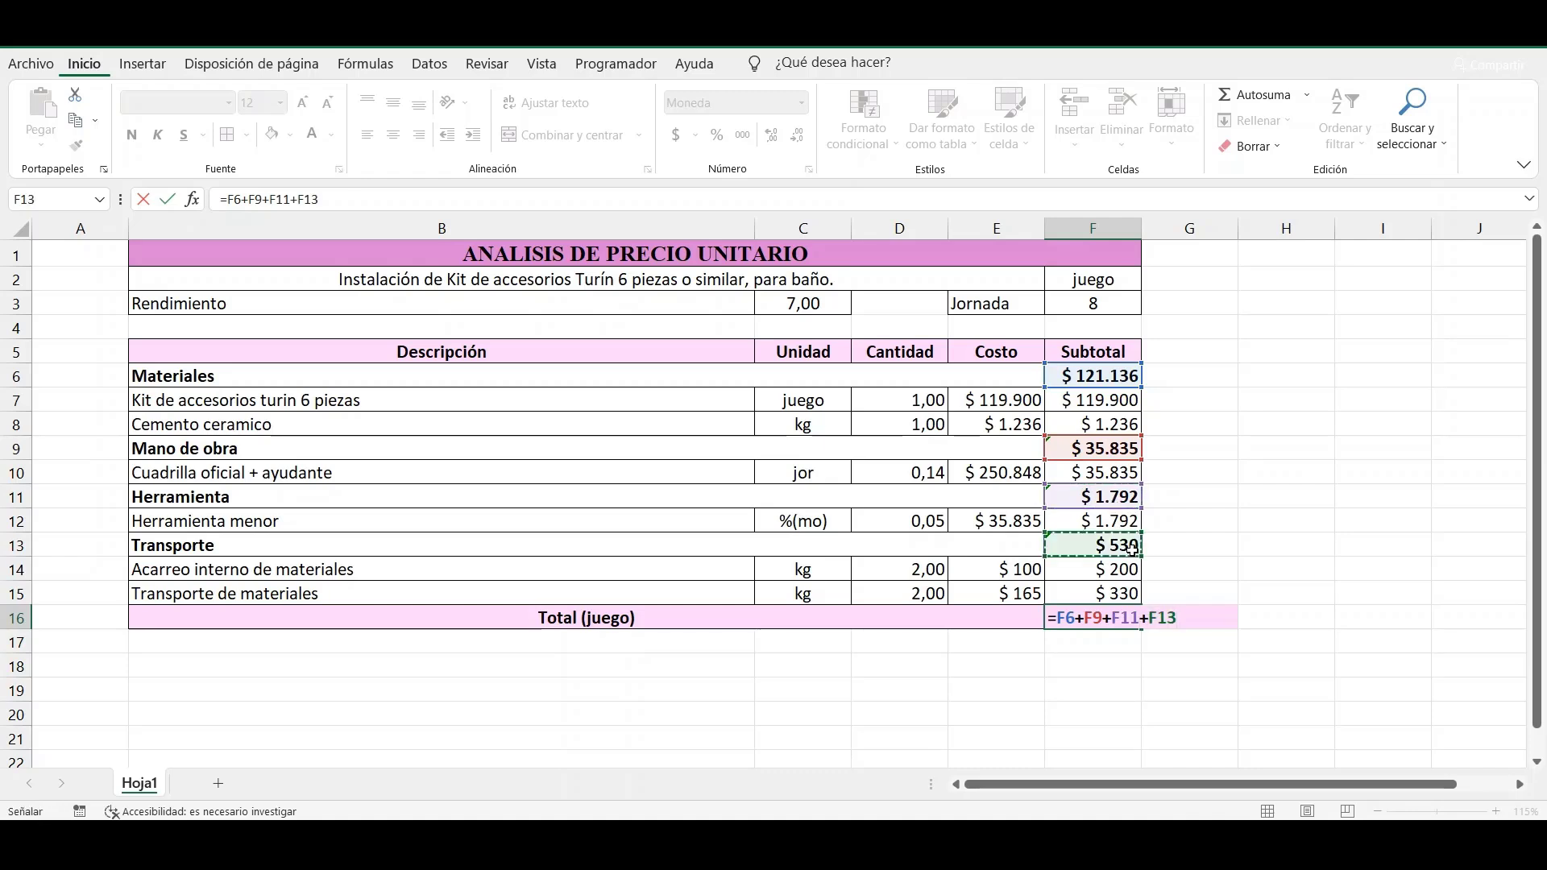
key("Return")
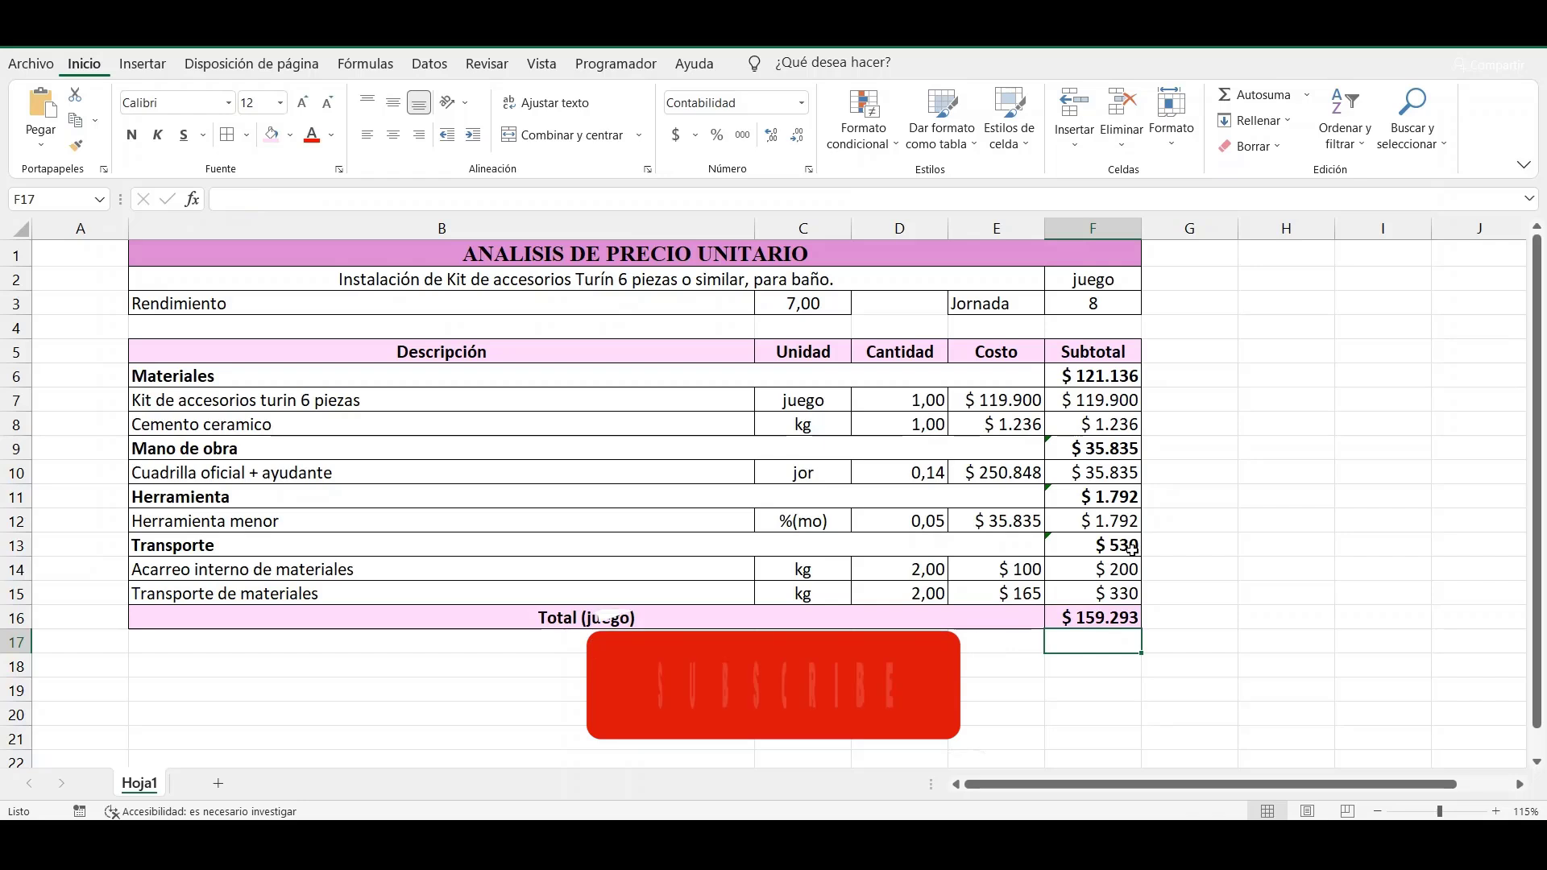